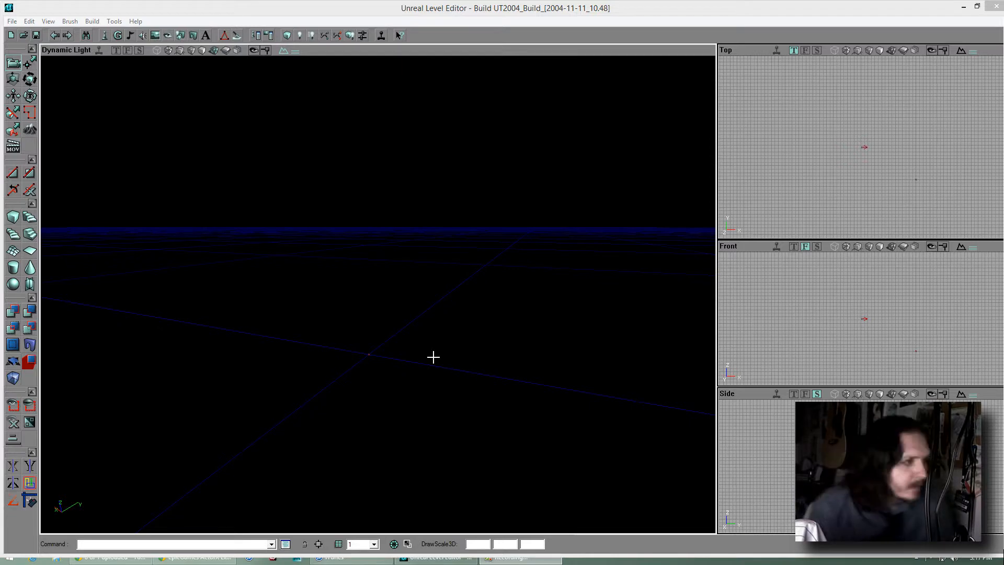
pyautogui.moveTo(433, 355); pyautogui.dragTo(378, 295)
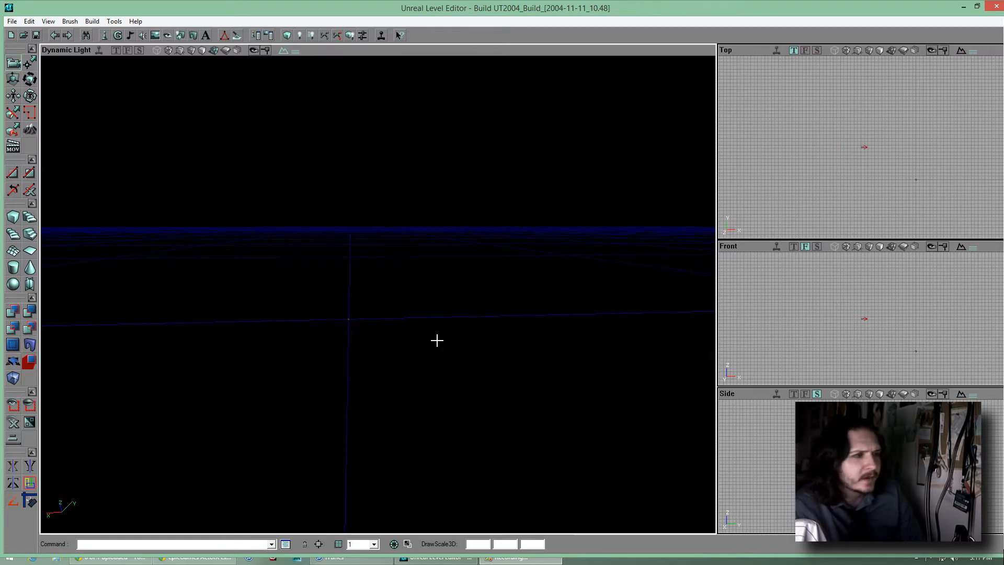
pyautogui.moveTo(437, 340)
pyautogui.mouseDown()
pyautogui.moveTo(379, 312)
pyautogui.moveTo(453, 347)
pyautogui.moveTo(376, 294)
pyautogui.moveTo(440, 349)
pyautogui.mouseUp()
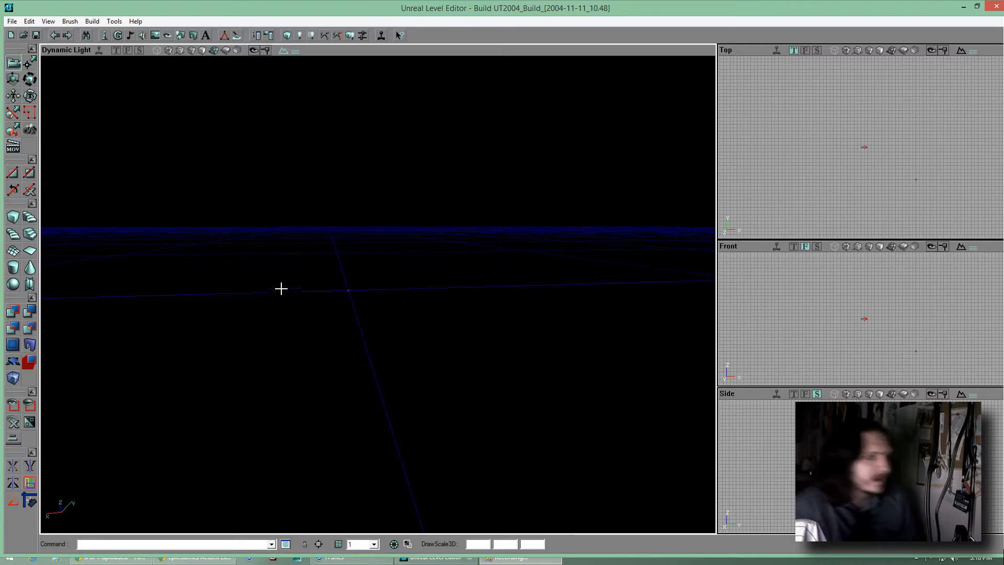
pyautogui.moveTo(305, 273)
pyautogui.mouseDown()
pyautogui.moveTo(378, 295)
pyautogui.moveTo(311, 275)
pyautogui.mouseUp()
pyautogui.moveTo(335, 253); pyautogui.dragTo(383, 287, button='right')
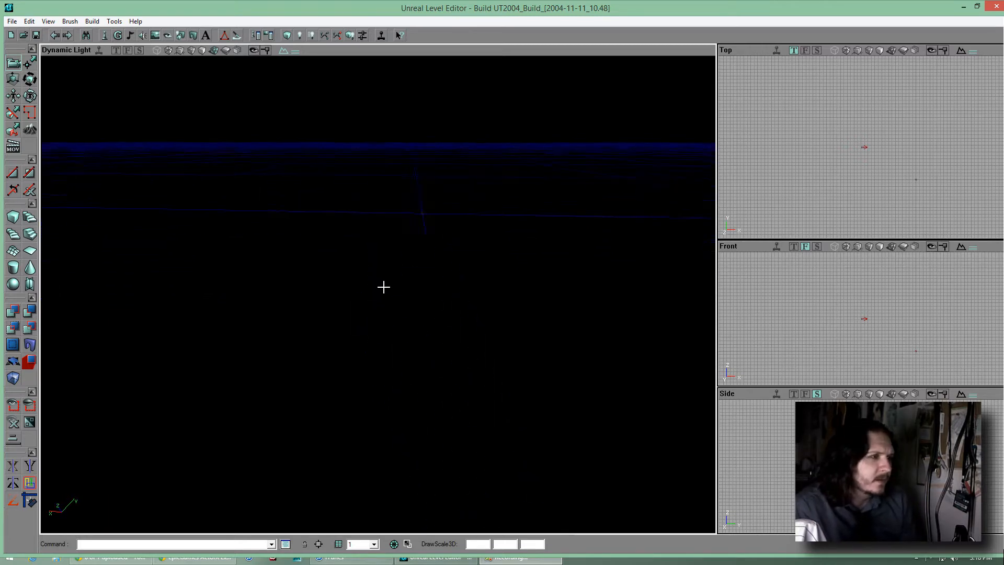
pyautogui.moveTo(383, 287); pyautogui.dragTo(335, 252)
pyautogui.moveTo(343, 288)
pyautogui.mouseDown()
pyautogui.moveTo(377, 287)
pyautogui.moveTo(344, 296)
pyautogui.mouseUp()
pyautogui.moveTo(343, 297)
pyautogui.mouseDown()
pyautogui.moveTo(377, 297)
pyautogui.moveTo(345, 297)
pyautogui.mouseUp()
# Bring up the cube brush's build properties and set its height to 300
pyautogui.rightClick(13, 218)
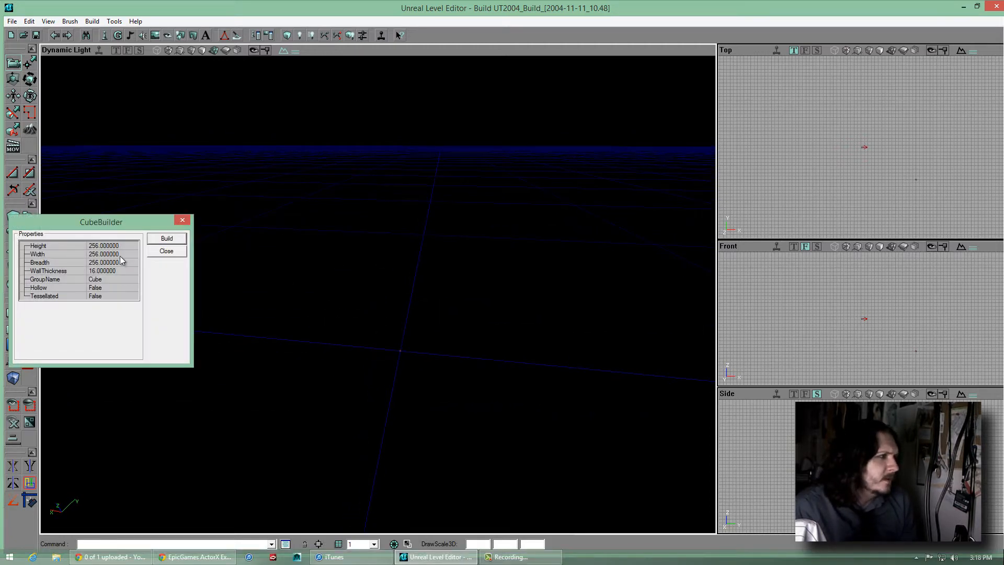
pyautogui.click(121, 247)
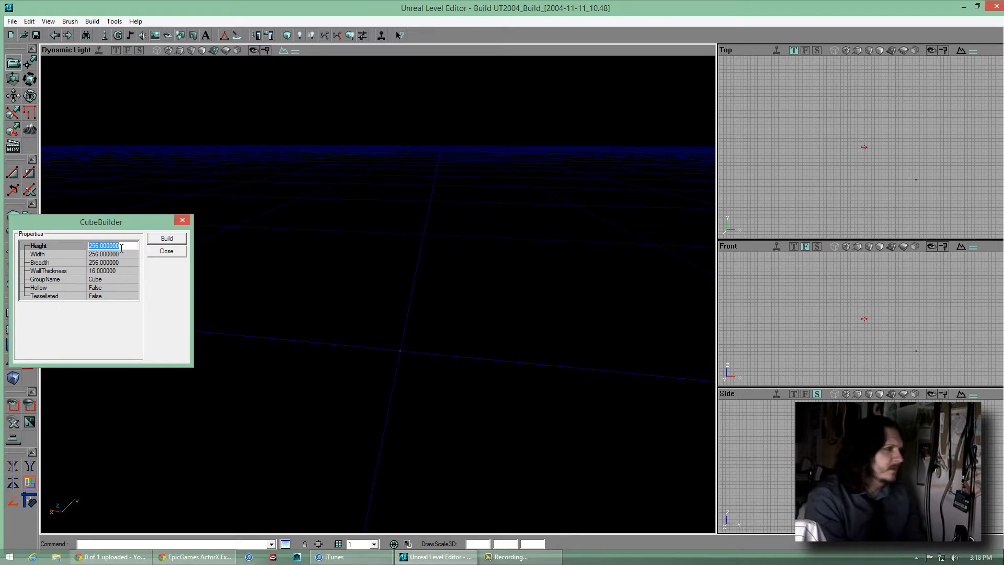
pyautogui.write('300')
pyautogui.click(122, 253)
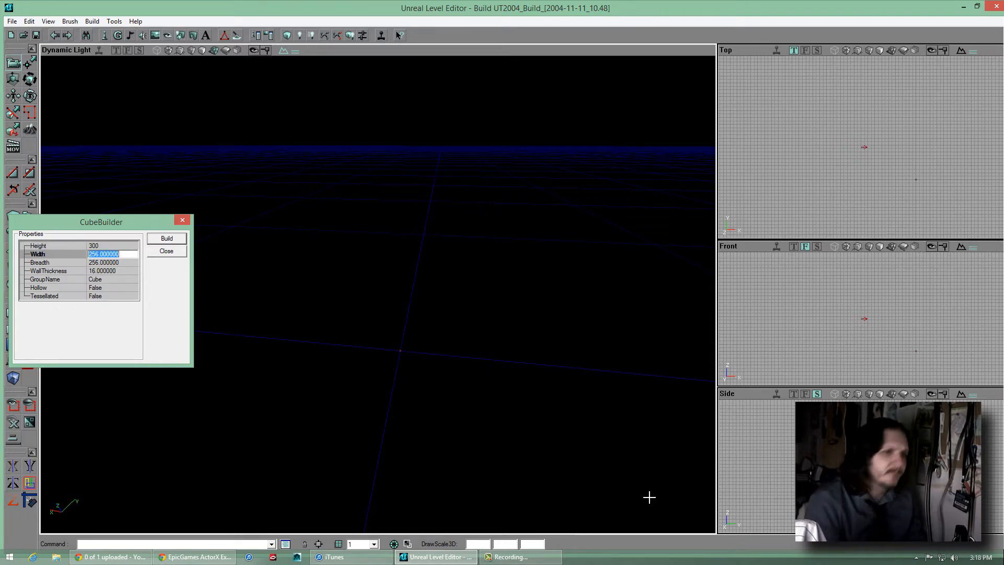
pyautogui.click(955, 558)
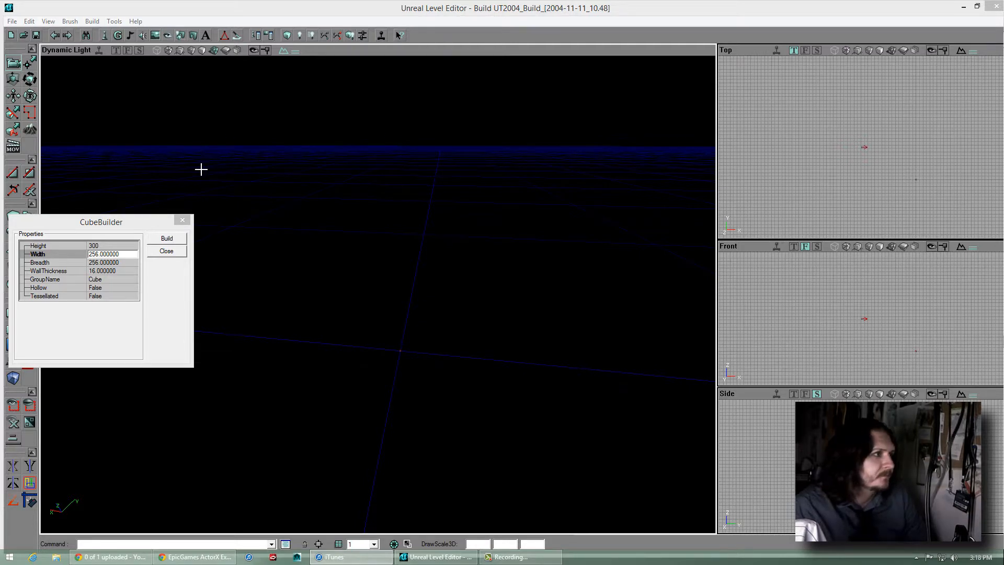
pyautogui.moveTo(201, 169); pyautogui.dragTo(376, 296)
pyautogui.moveTo(116, 226); pyautogui.dragTo(212, 266)
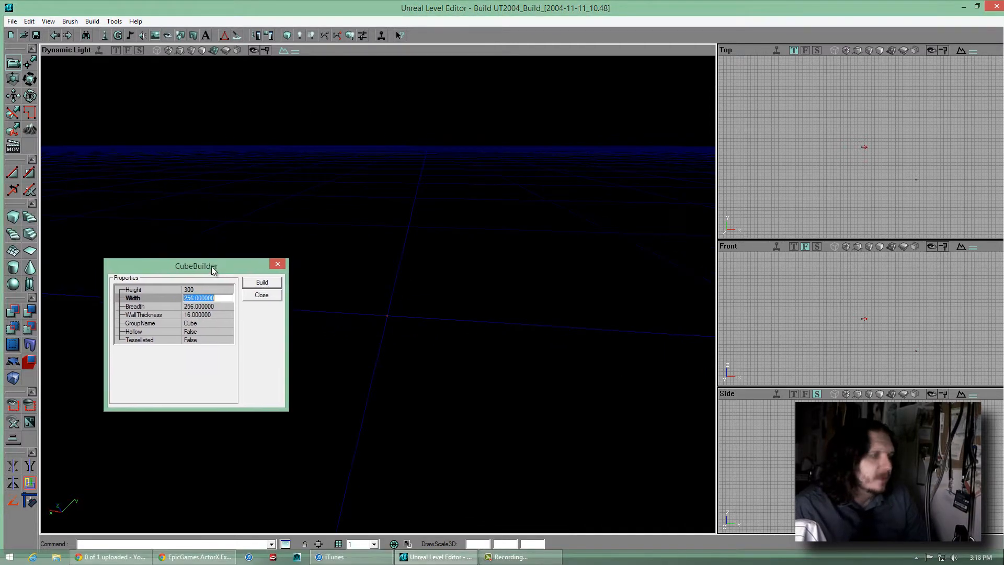
# Set the cube brush's width to 500 and breadth to 1000, and build it
pyautogui.click(208, 290)
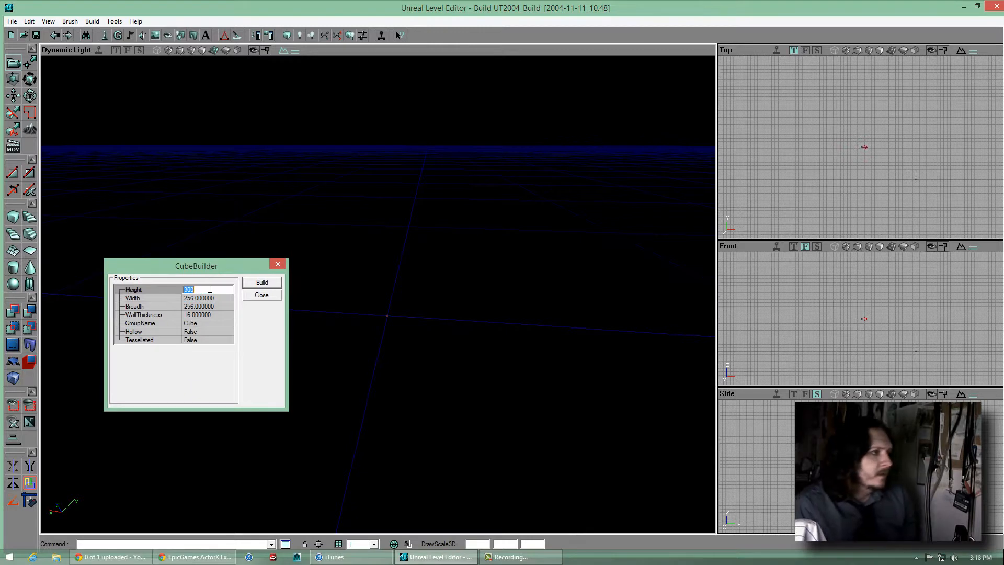
pyautogui.click(210, 298)
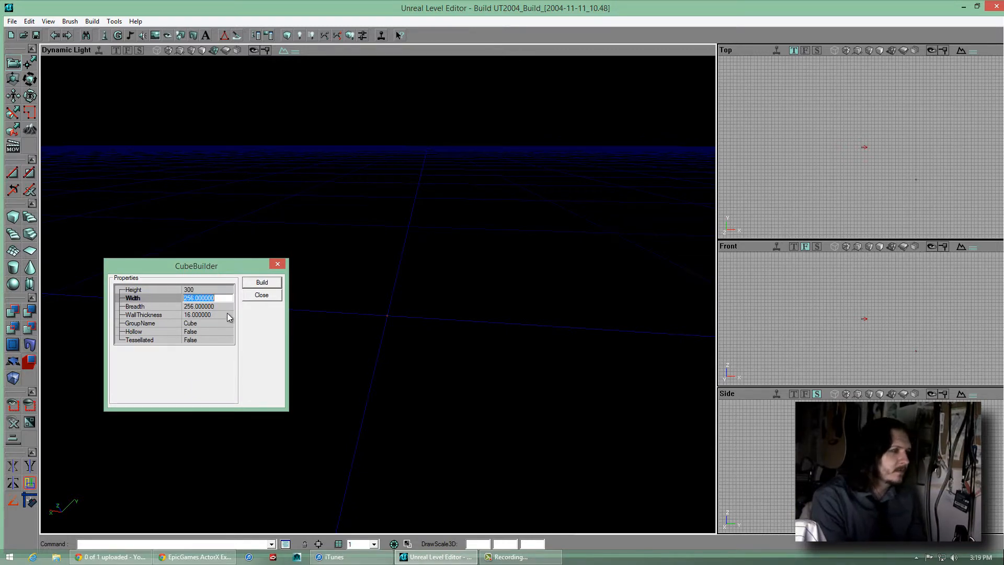
pyautogui.write('500')
pyautogui.press('Tab')
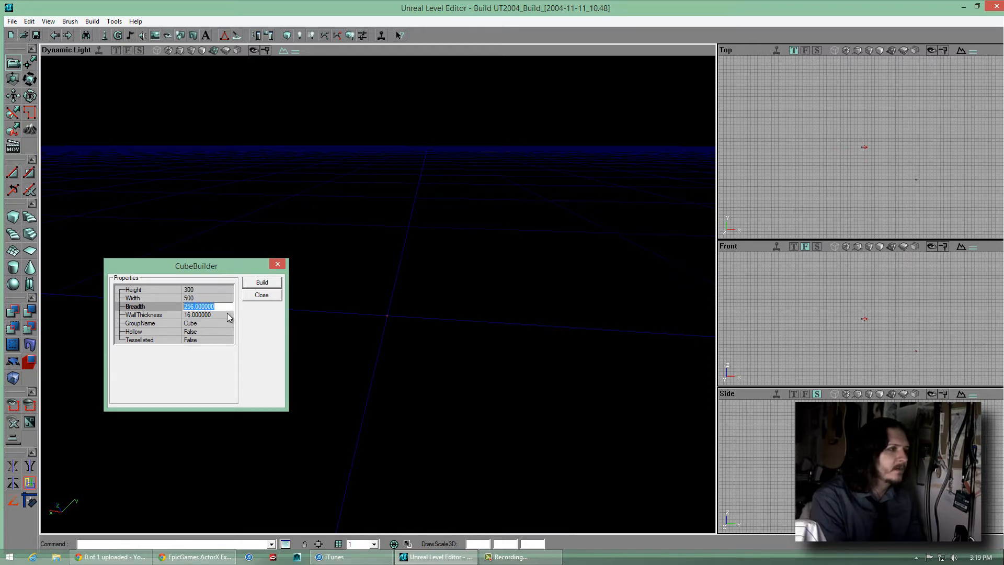
pyautogui.write('1000')
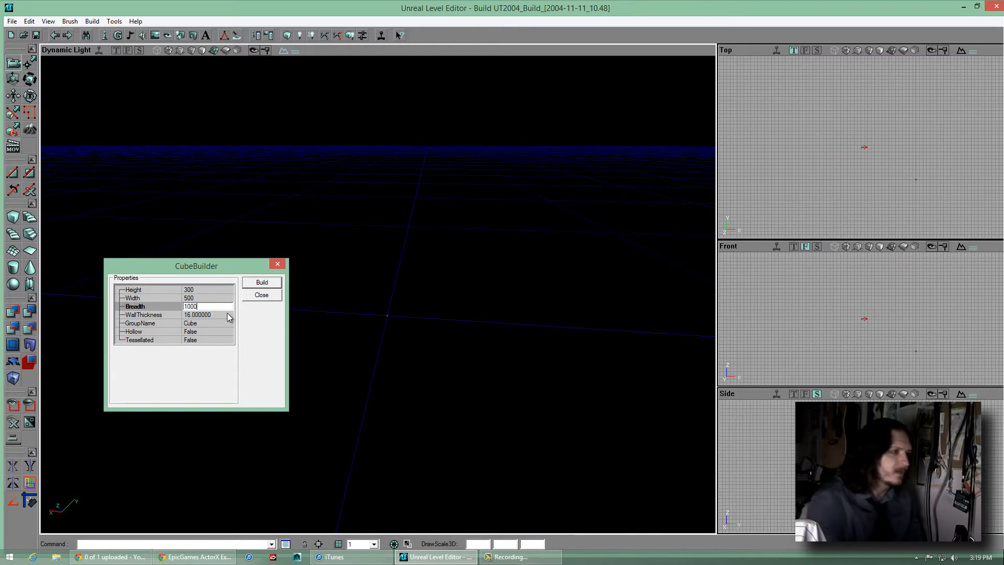
pyautogui.click(261, 284)
pyautogui.moveTo(377, 293); pyautogui.dragTo(378, 294)
# Rebuild the cube brush with a width of 400 and subtract it from the level to carve the first room
pyautogui.click(195, 299)
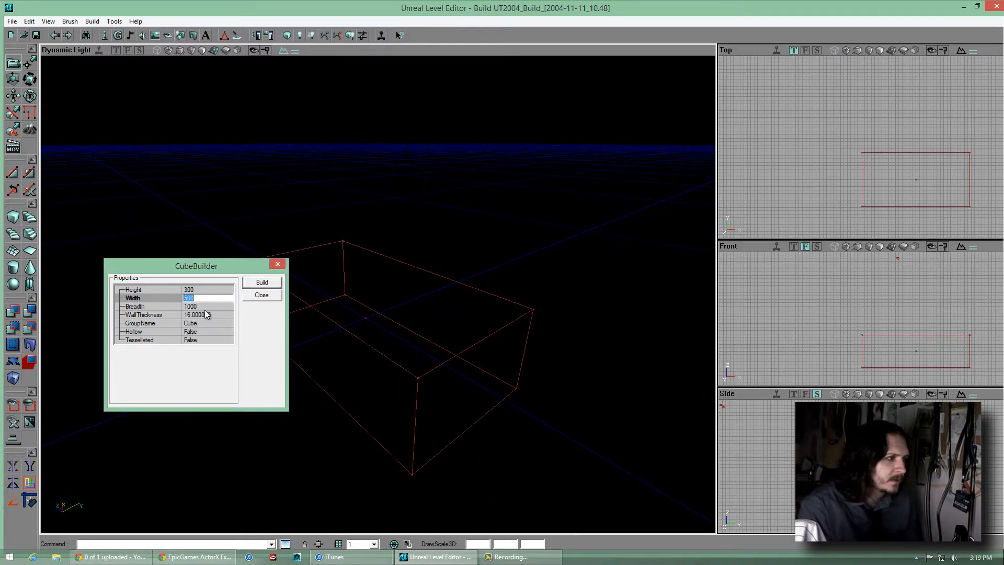
pyautogui.write('400')
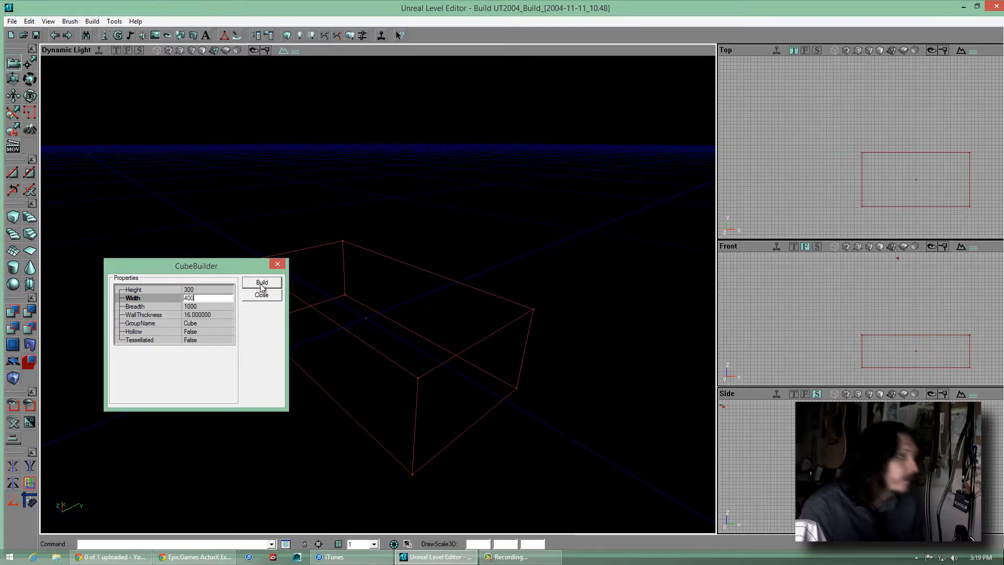
pyautogui.click(261, 282)
pyautogui.moveTo(385, 296); pyautogui.dragTo(303, 303)
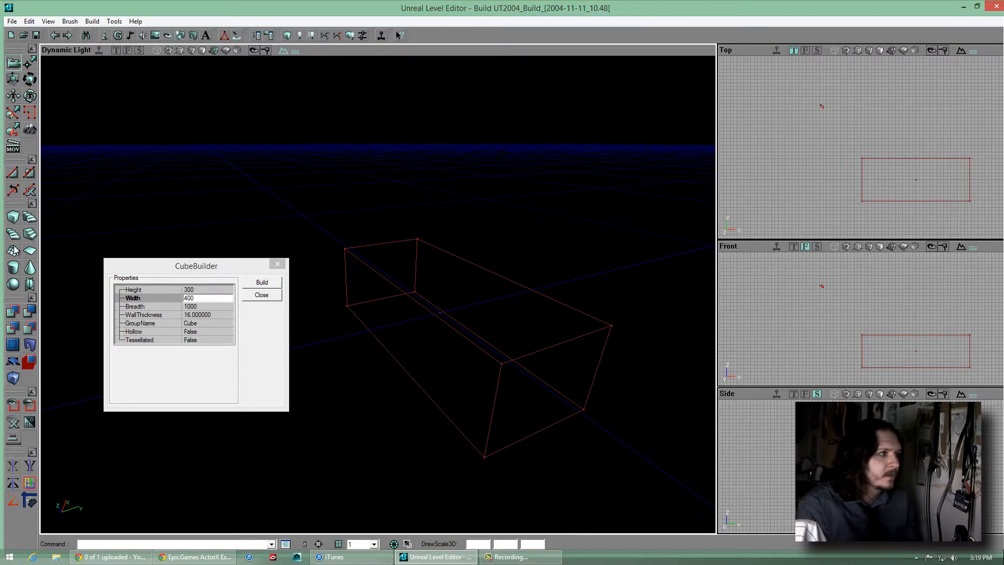
pyautogui.click(30, 312)
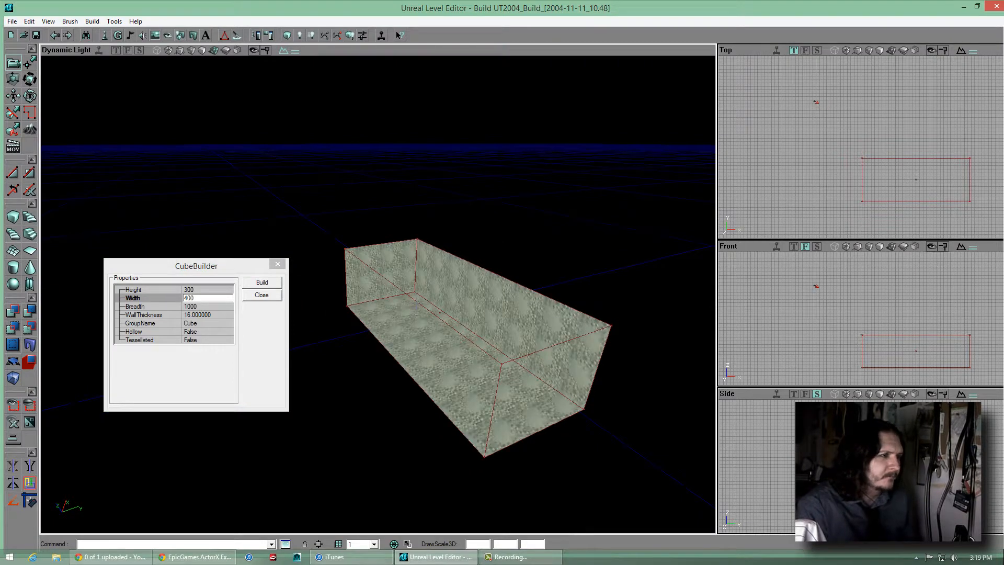
# Move the builder brush diagonally away from the first room and subtract it to carve a second room
pyautogui.click(417, 302)
pyautogui.moveTo(417, 302)
pyautogui.keyDown('ctrl'); pyautogui.mouseDown(button='right')
pyautogui.moveTo(544, 285)
pyautogui.moveTo(439, 361)
pyautogui.moveTo(491, 329)
pyautogui.moveTo(450, 296)
pyautogui.moveTo(482, 289)
pyautogui.mouseUp(button='right'); pyautogui.keyUp('ctrl')
pyautogui.keyDown('ctrl'); pyautogui.moveTo(417, 302); pyautogui.dragTo(494, 241); pyautogui.keyUp('ctrl')
pyautogui.moveTo(417, 302)
pyautogui.mouseDown(button='right')
pyautogui.moveTo(523, 319)
pyautogui.moveTo(502, 319)
pyautogui.moveTo(417, 272)
pyautogui.moveTo(417, 310)
pyautogui.mouseUp(button='right')
pyautogui.keyDown('ctrl'); pyautogui.moveTo(417, 302); pyautogui.dragTo(382, 305); pyautogui.keyUp('ctrl')
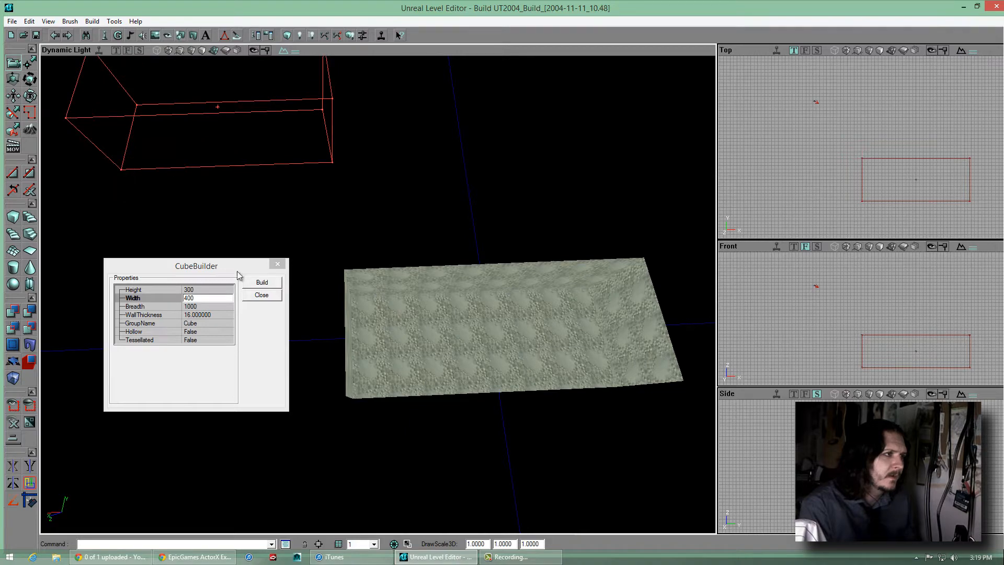
pyautogui.click(30, 312)
# Rotate the builder brush 90 degrees in the top view and position it so it overlaps the near ends of both rooms
pyautogui.scroll(-1, 862, 145)
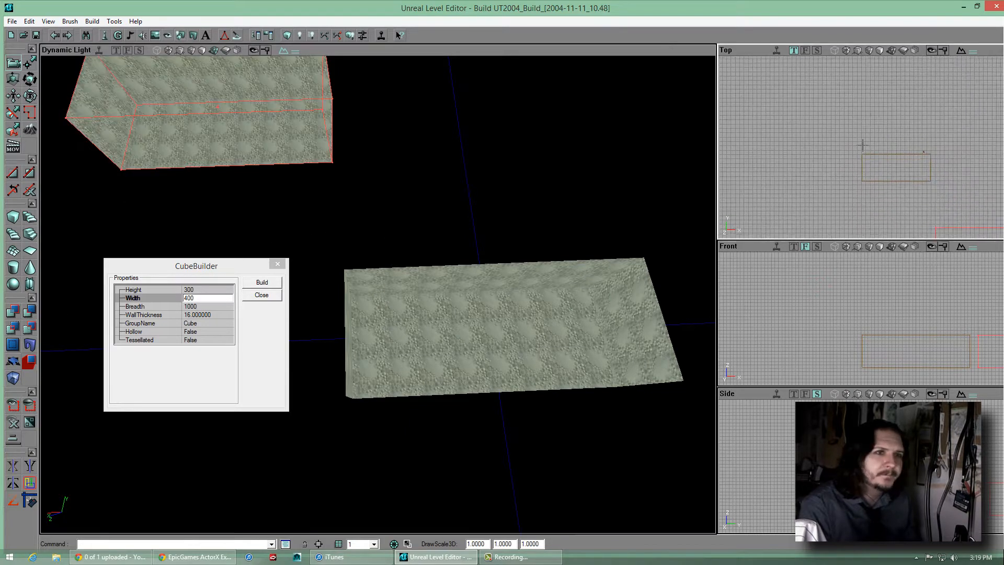
pyautogui.moveTo(863, 145); pyautogui.dragTo(844, 142)
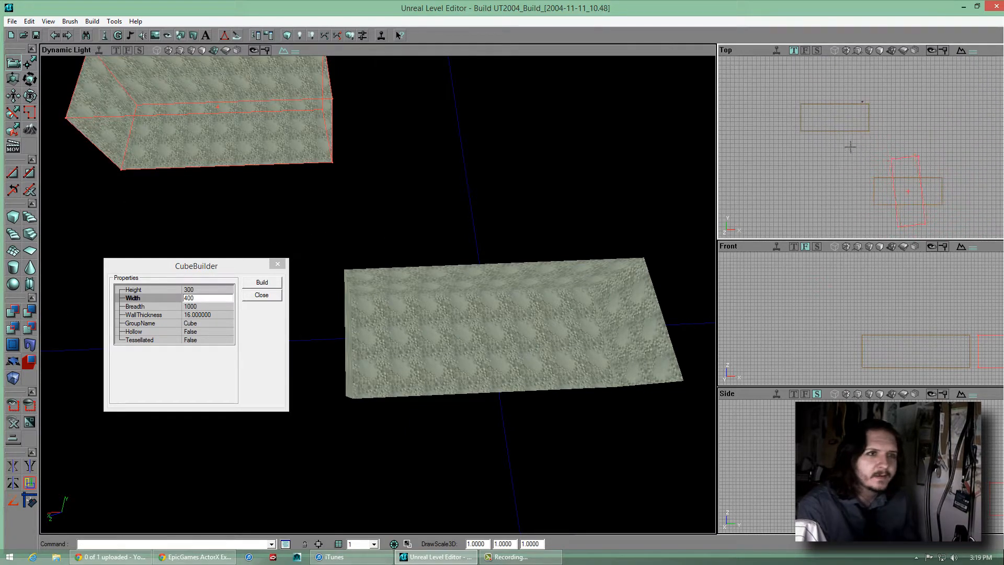
pyautogui.keyDown('ctrl'); pyautogui.moveTo(850, 147); pyautogui.dragTo(860, 147, button='right'); pyautogui.keyUp('ctrl')
pyautogui.keyDown('ctrl'); pyautogui.moveTo(946, 204); pyautogui.dragTo(860, 147); pyautogui.keyUp('ctrl')
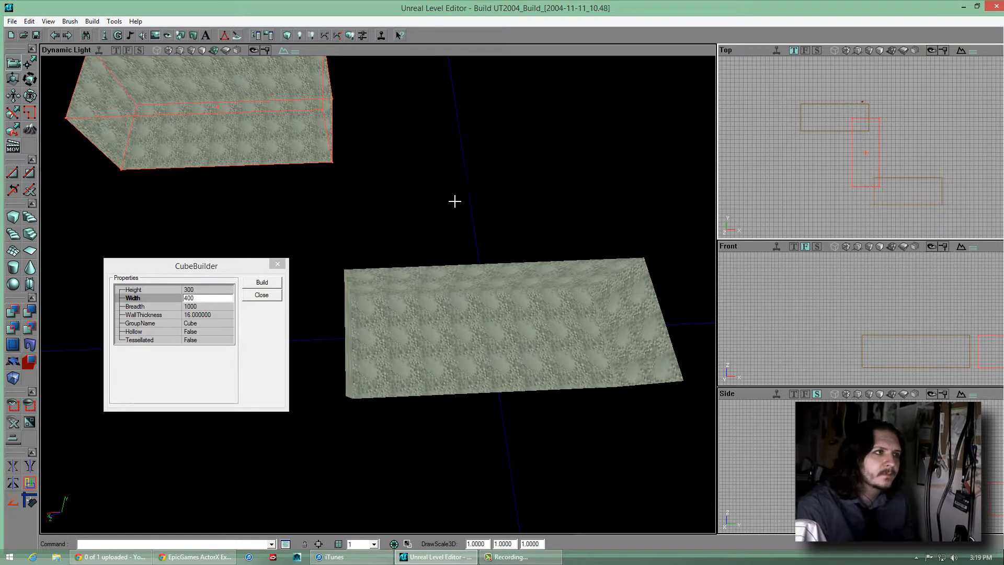
pyautogui.moveTo(455, 201); pyautogui.dragTo(377, 293, button='right')
pyautogui.keyDown('ctrl'); pyautogui.moveTo(849, 185); pyautogui.dragTo(864, 146); pyautogui.keyUp('ctrl')
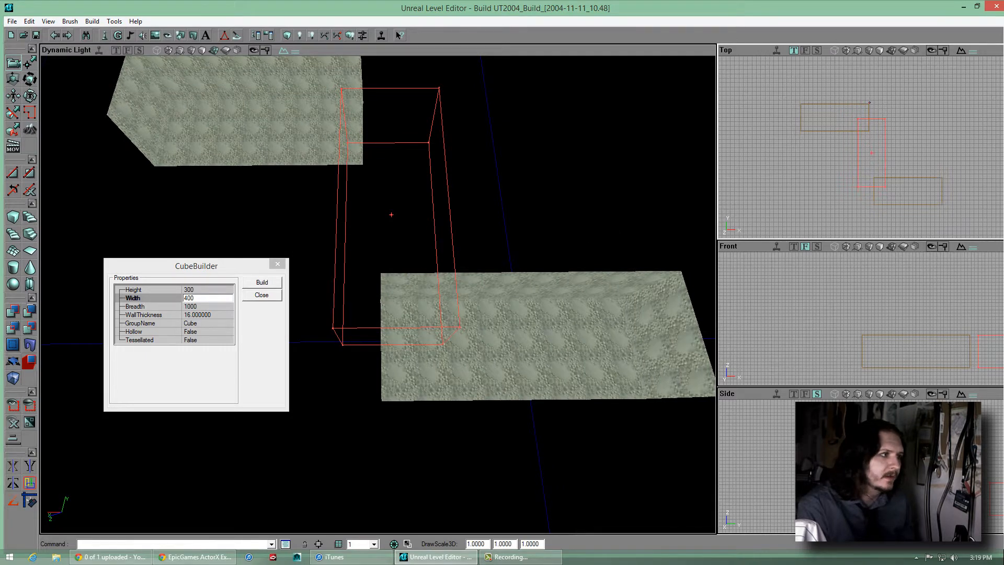
# Subtract the rotated brush to carve a corridor joining the two rooms, and close the cube build properties
pyautogui.click(13, 312)
pyautogui.click(262, 295)
pyautogui.moveTo(377, 294); pyautogui.dragTo(411, 298, button='right')
pyautogui.moveTo(369, 294)
pyautogui.mouseDown()
pyautogui.moveTo(524, 307)
pyautogui.moveTo(345, 285)
pyautogui.moveTo(413, 292)
pyautogui.moveTo(389, 294)
pyautogui.mouseUp()
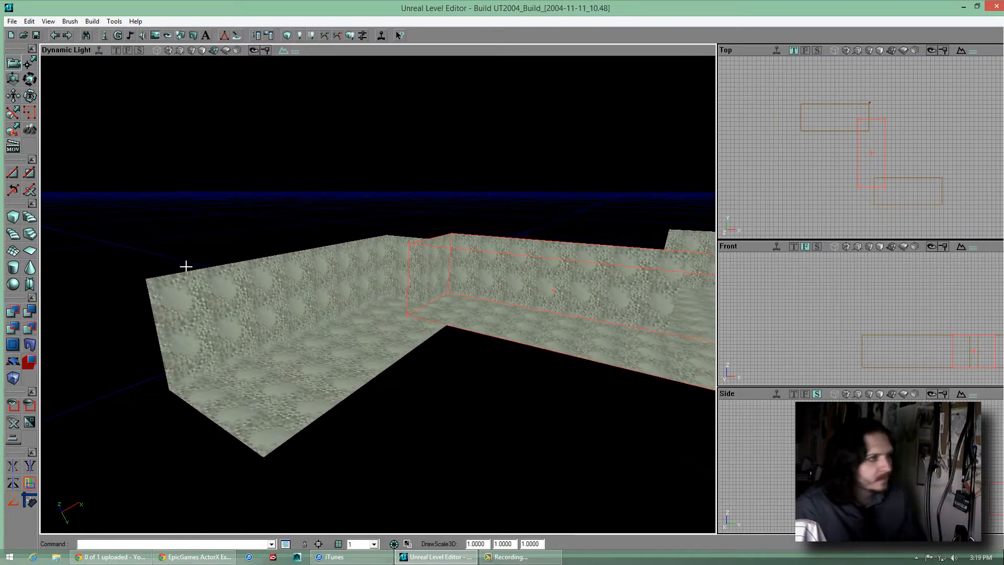
# Select all adjoining wall surfaces of the rooms and corridor, leaving out the floor and ceiling
pyautogui.click(217, 286)
pyautogui.hotkey('shift', 'b')
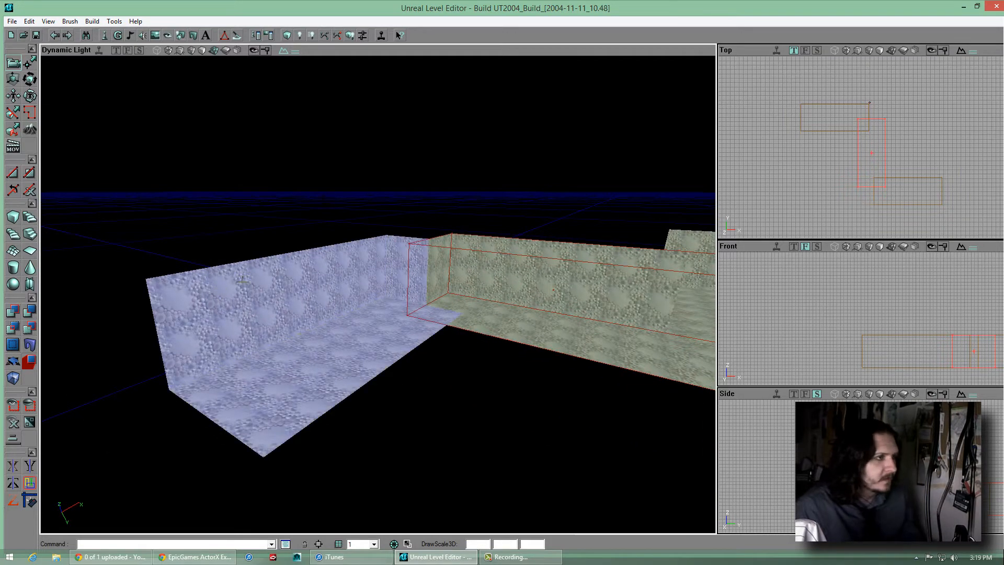
pyautogui.click(372, 282)
pyautogui.click(372, 282)
pyautogui.hotkey('shift', 'w')
pyautogui.moveTo(372, 283)
pyautogui.mouseDown()
pyautogui.moveTo(444, 284)
pyautogui.moveTo(387, 262)
pyautogui.moveTo(379, 215)
pyautogui.mouseUp()
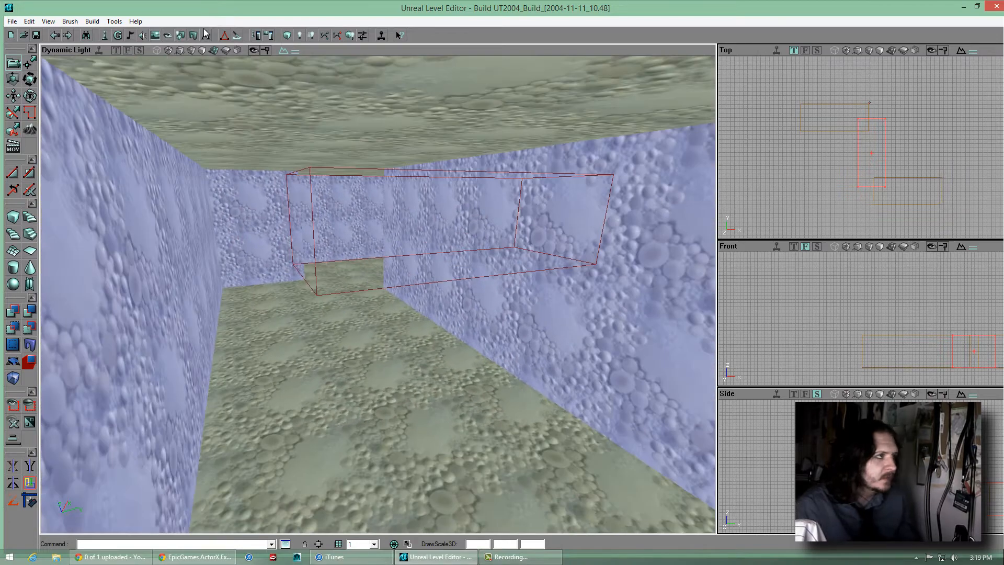
# Load the HillbillyHorror_T texture package and apply HBH_Concrete_Floor_Diff to the selected walls
pyautogui.click(155, 35)
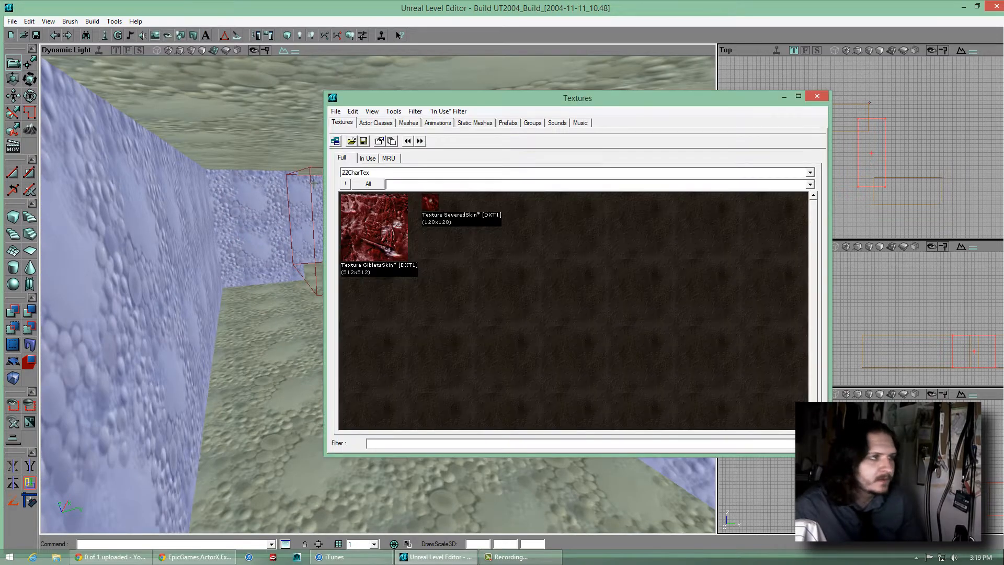
pyautogui.click(369, 173)
pyautogui.press('g')
pyautogui.press('h')
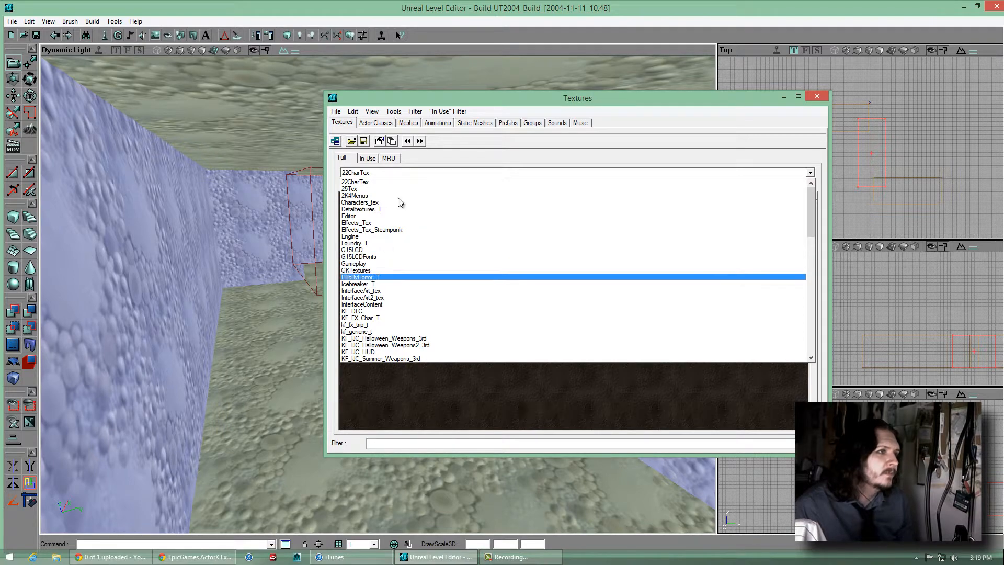
pyautogui.press('Return')
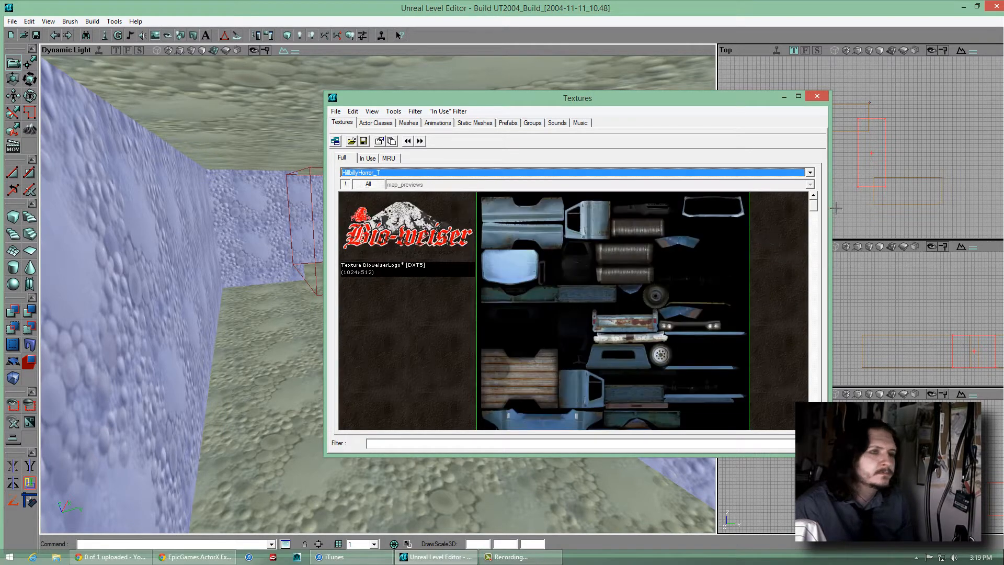
pyautogui.moveTo(817, 224); pyautogui.dragTo(820, 283)
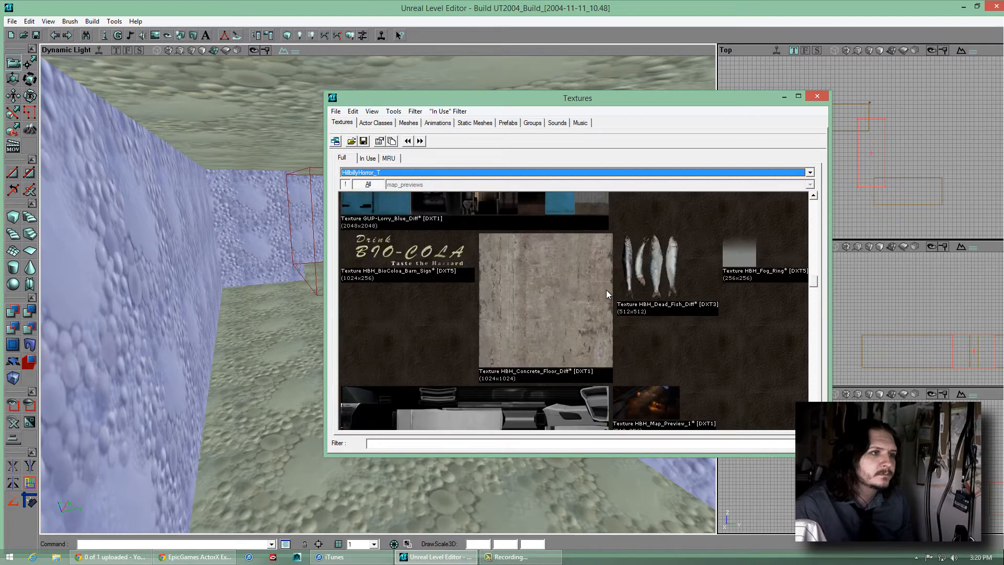
pyautogui.click(606, 289)
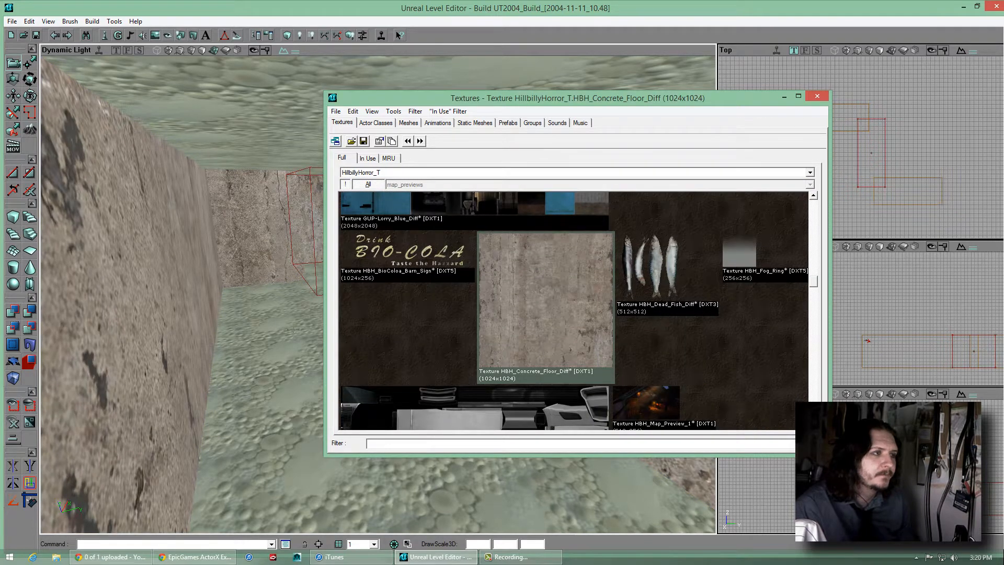
# Select the floor surface, apply the Orange_Wood_Diff texture to it, and close the texture browser
pyautogui.click(301, 330)
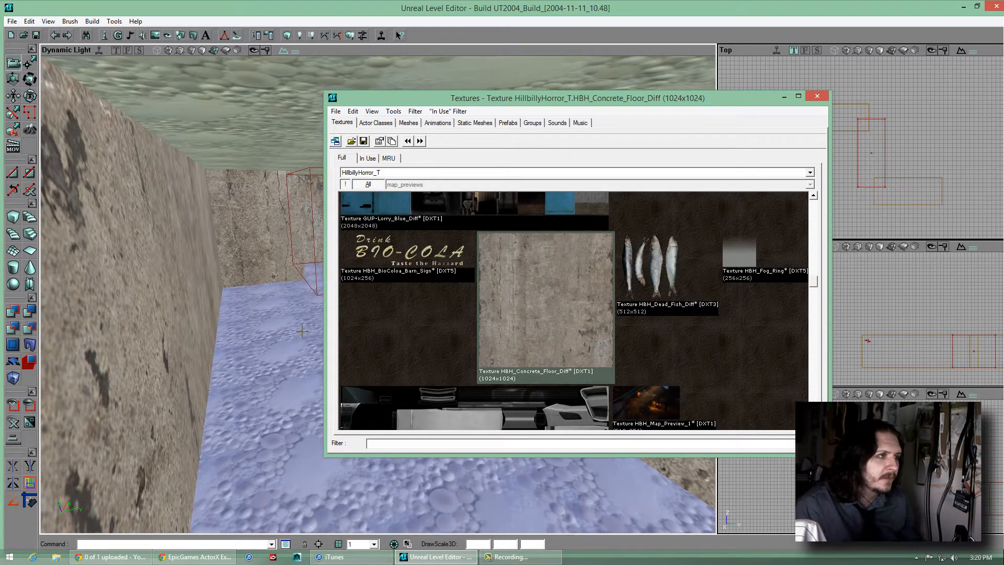
pyautogui.moveTo(813, 281); pyautogui.dragTo(813, 355)
pyautogui.click(739, 282)
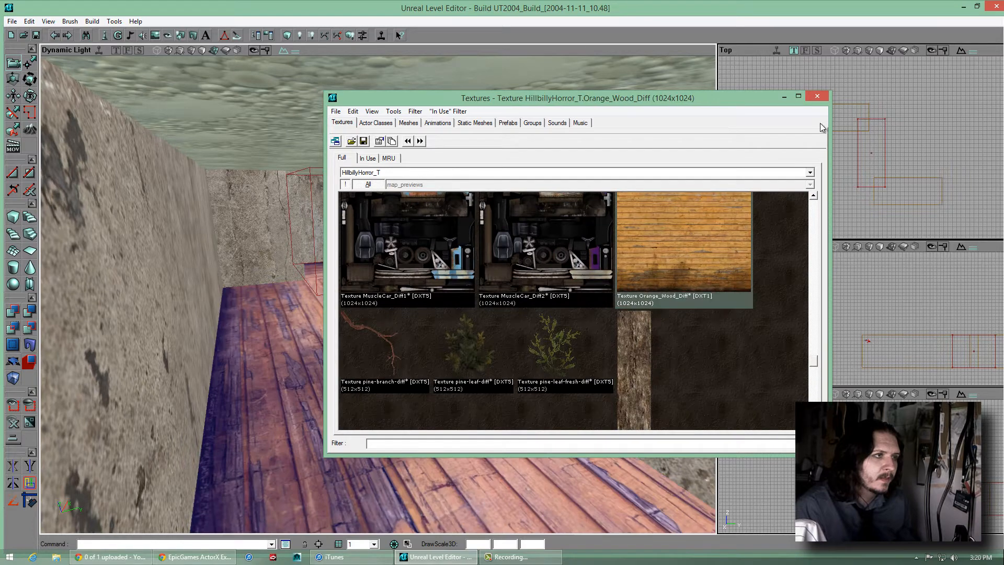
pyautogui.click(816, 96)
pyautogui.moveTo(378, 293); pyautogui.dragTo(378, 293)
# Select the ceiling surface, apply the Plywood_Diff texture to it, and close the texture browser with the surface deselected
pyautogui.click(343, 87)
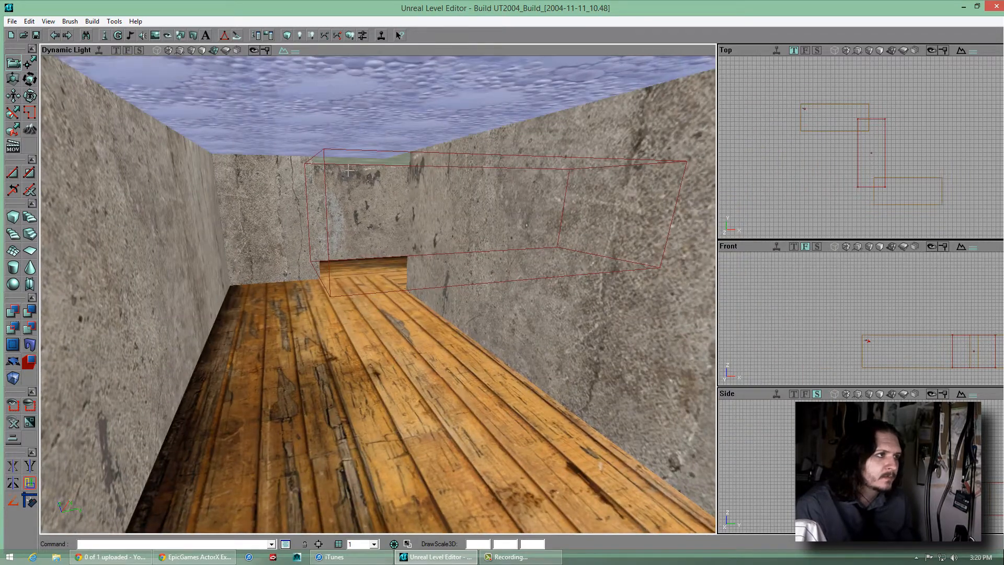
pyautogui.click(154, 35)
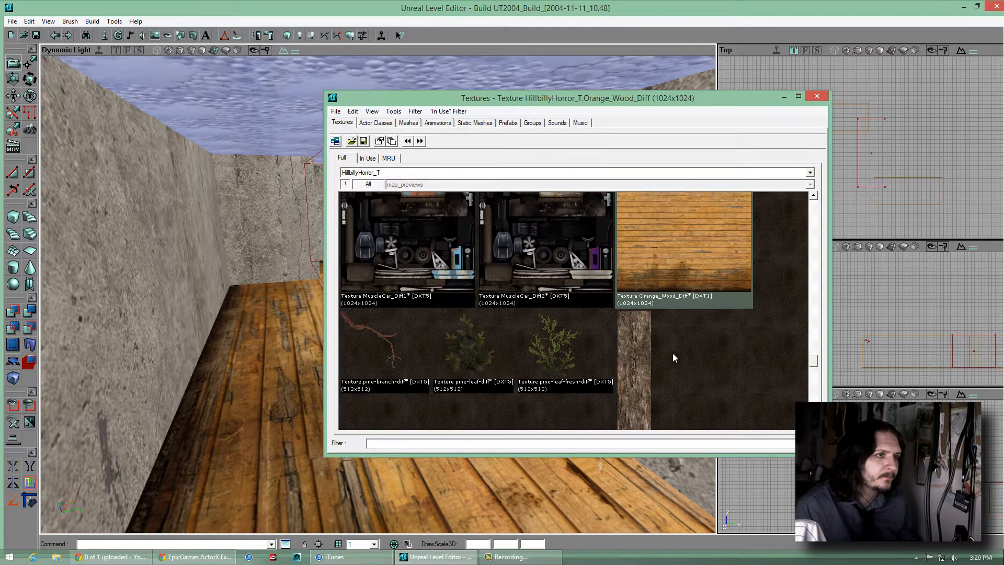
pyautogui.click(632, 353)
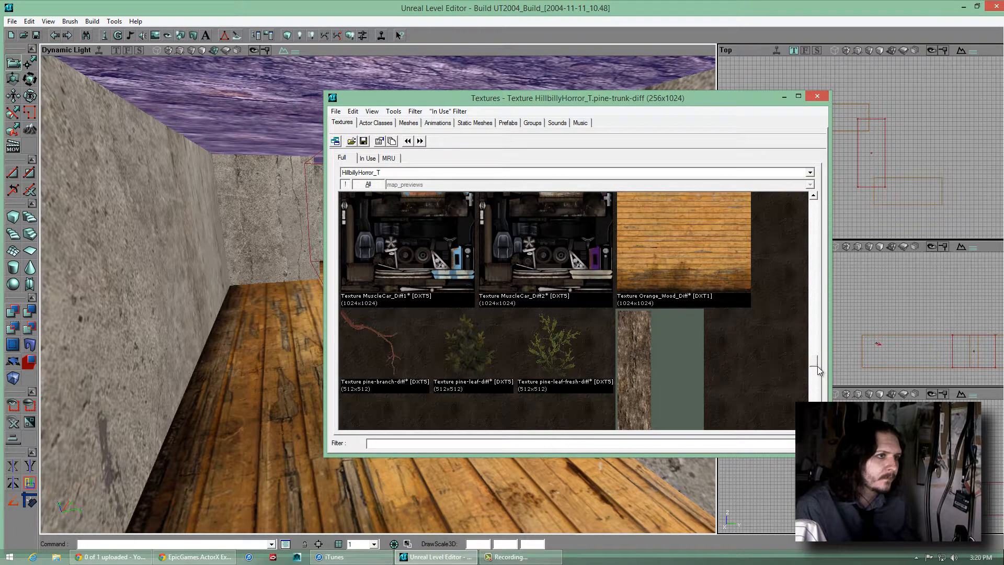
pyautogui.moveTo(818, 371); pyautogui.dragTo(819, 380)
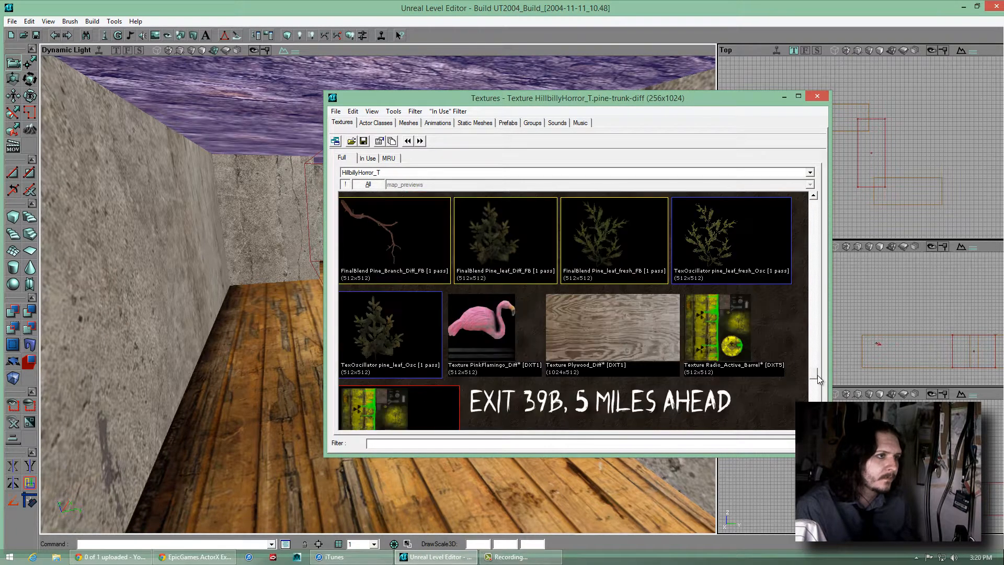
pyautogui.click(655, 344)
pyautogui.click(818, 96)
pyautogui.hotkey('shift', 'n')
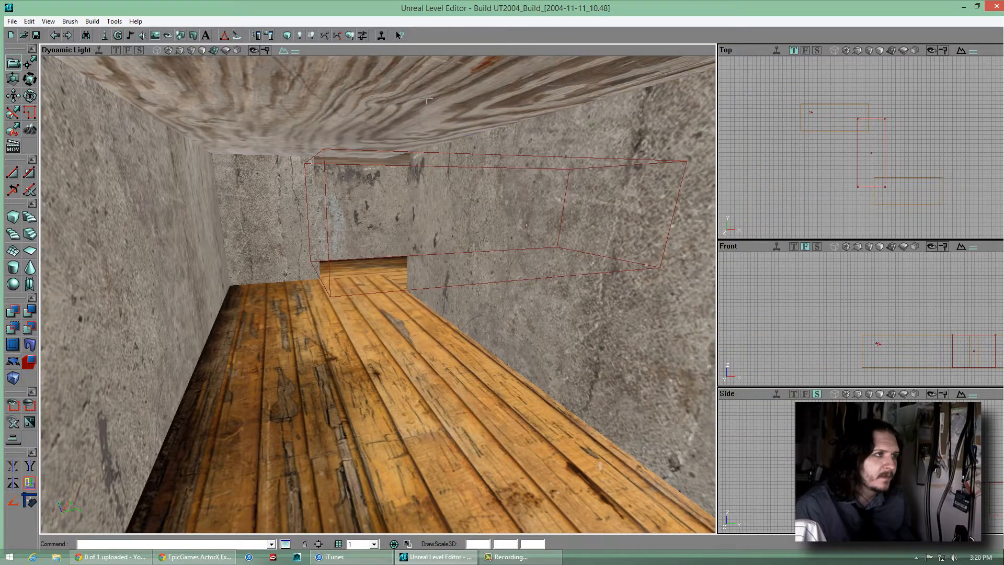
# Build the level geometry and add a player start on the floor of the first room
pyautogui.moveTo(366, 120); pyautogui.dragTo(379, 292)
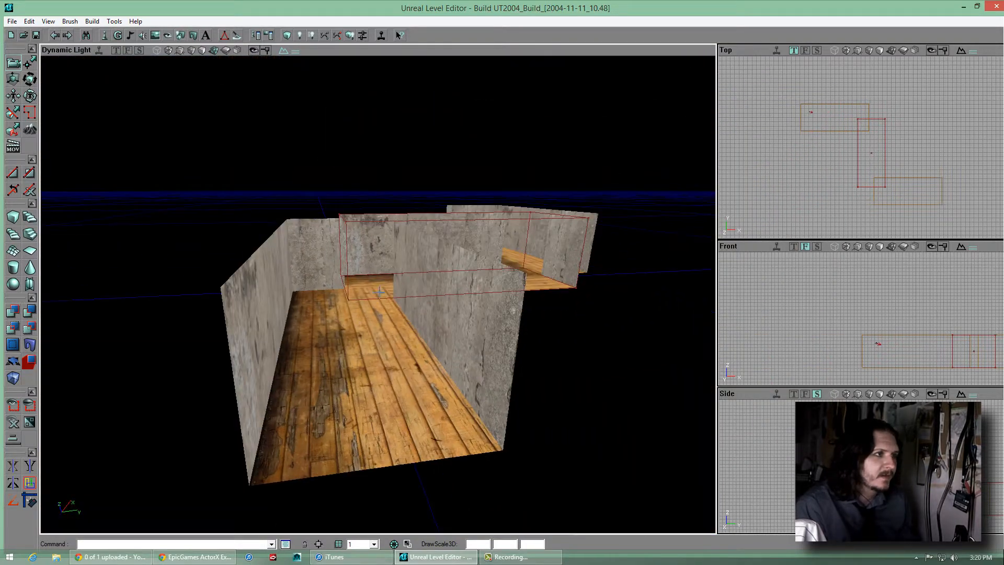
pyautogui.click(289, 36)
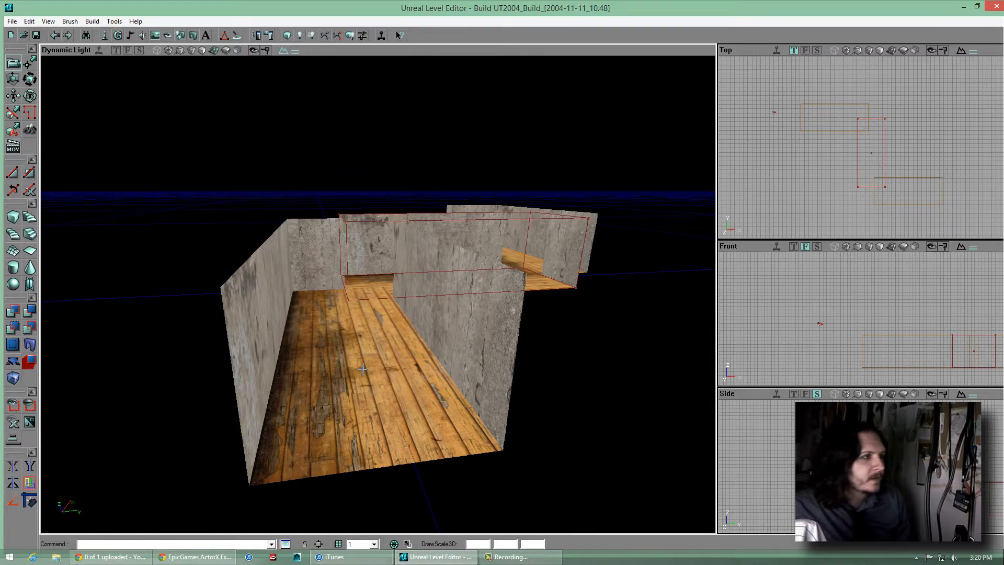
pyautogui.rightClick(362, 369)
pyautogui.click(423, 426)
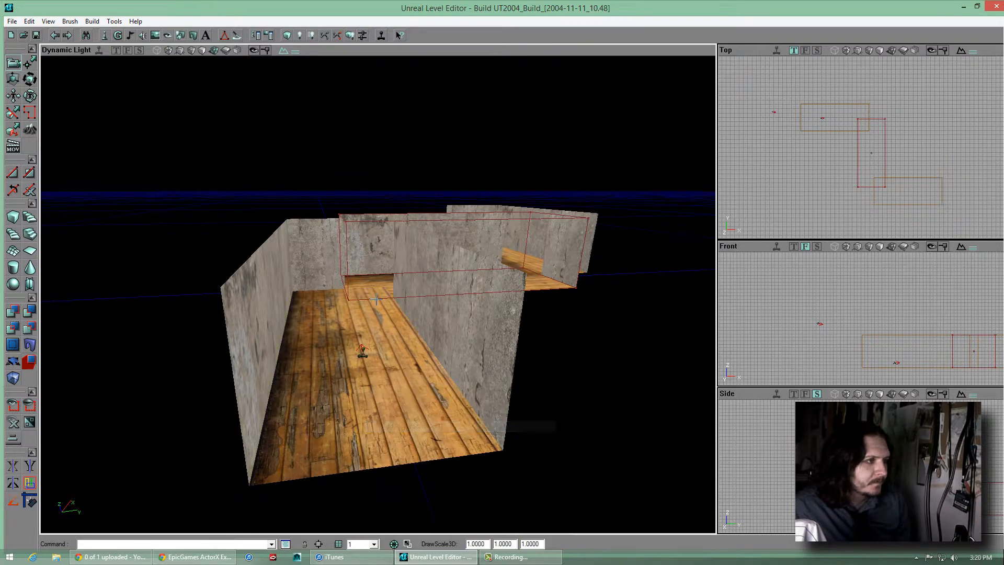
# Add a path node on the first room's floor close to the corridor entrance
pyautogui.moveTo(423, 426); pyautogui.dragTo(426, 470, button='right')
pyautogui.moveTo(426, 470); pyautogui.dragTo(426, 434)
pyautogui.rightClick(368, 299)
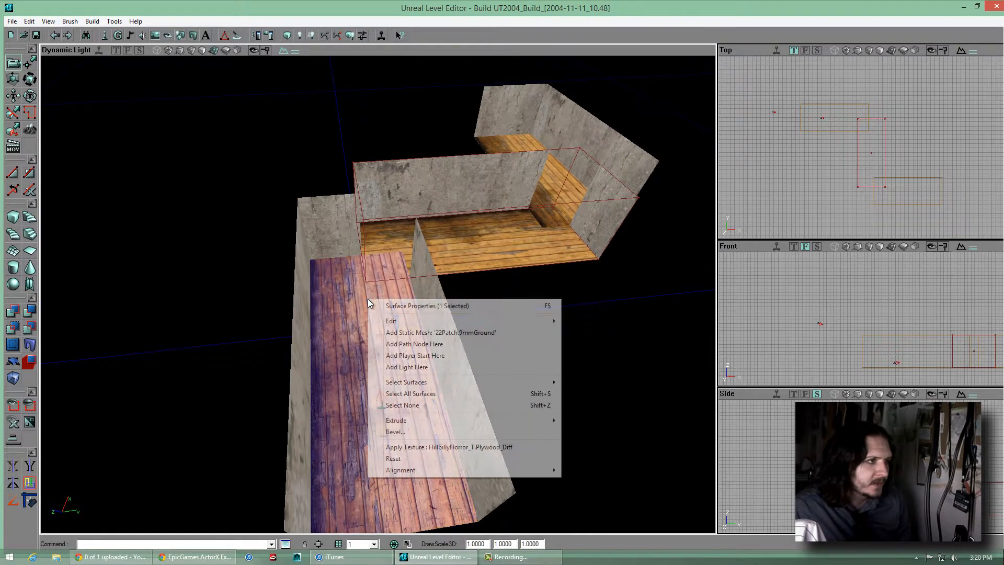
pyautogui.click(405, 341)
# Add two path nodes on the corridor floor, one near each end
pyautogui.moveTo(378, 286); pyautogui.dragTo(378, 295)
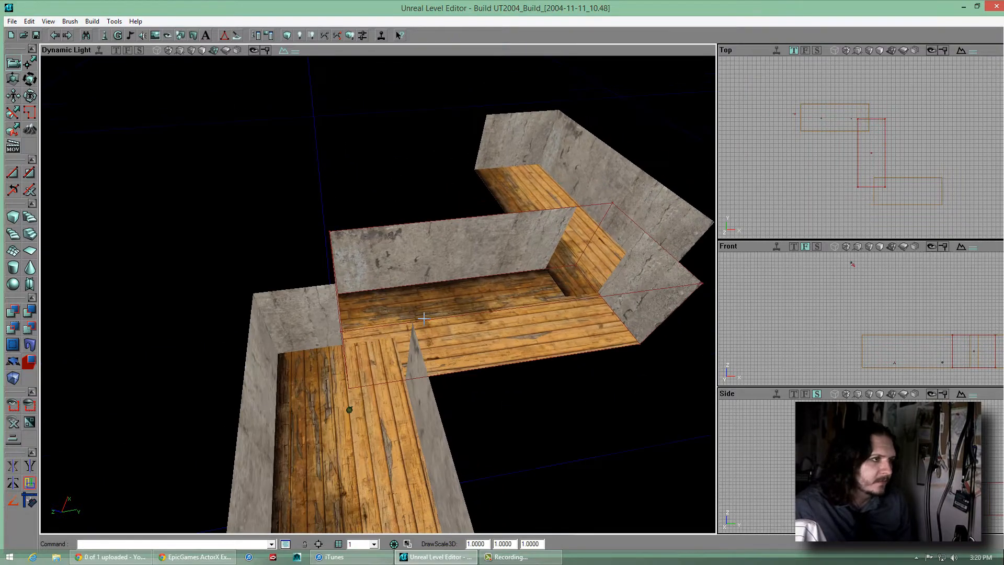
pyautogui.rightClick(402, 328)
pyautogui.click(450, 369)
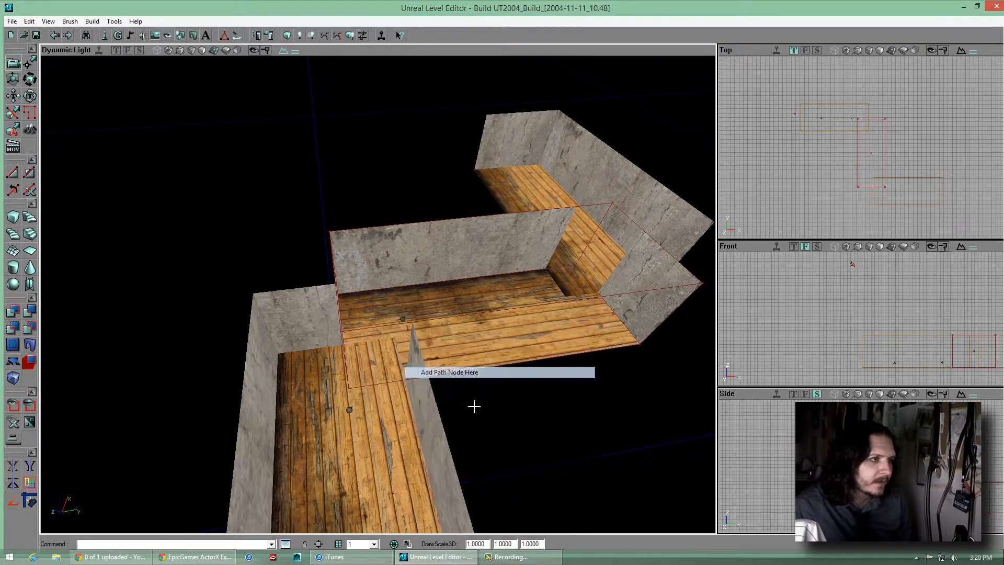
pyautogui.moveTo(473, 405); pyautogui.dragTo(445, 391)
pyautogui.rightClick(452, 353)
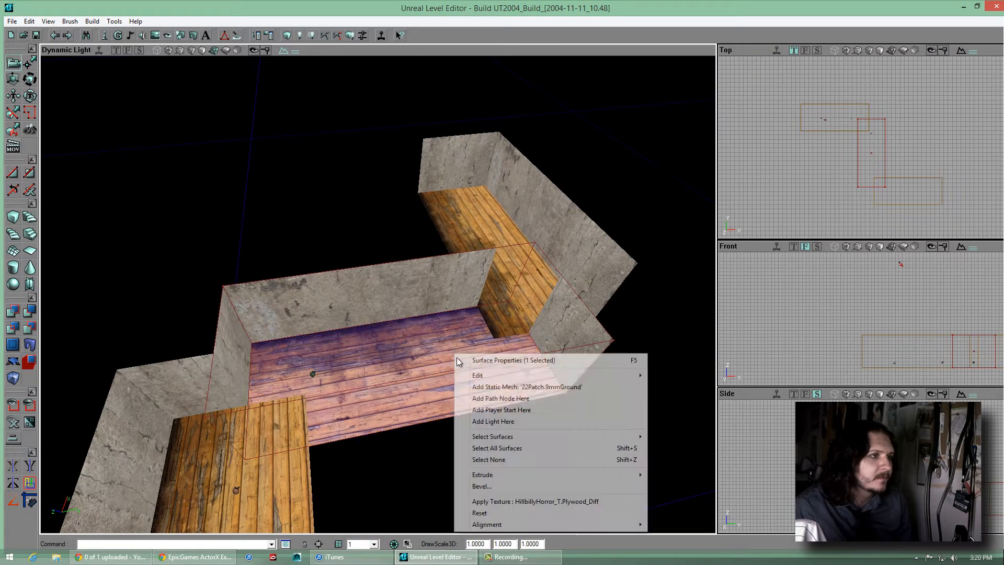
pyautogui.click(542, 410)
# Add two path nodes on the second room's floor, one by the corridor opening and one towards the far end
pyautogui.moveTo(542, 412); pyautogui.dragTo(528, 392)
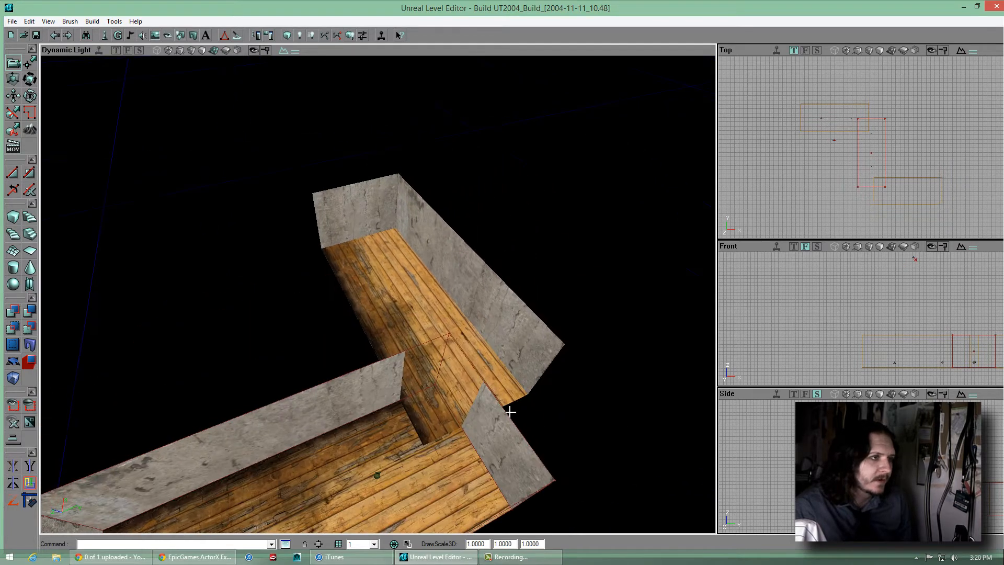
pyautogui.rightClick(439, 352)
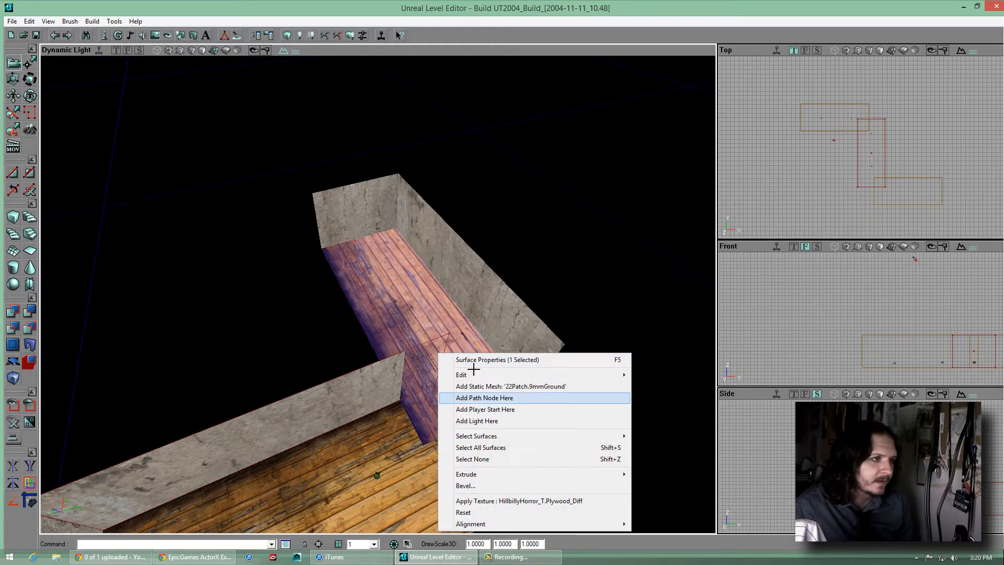
pyautogui.click(473, 398)
pyautogui.rightClick(381, 261)
pyautogui.click(420, 309)
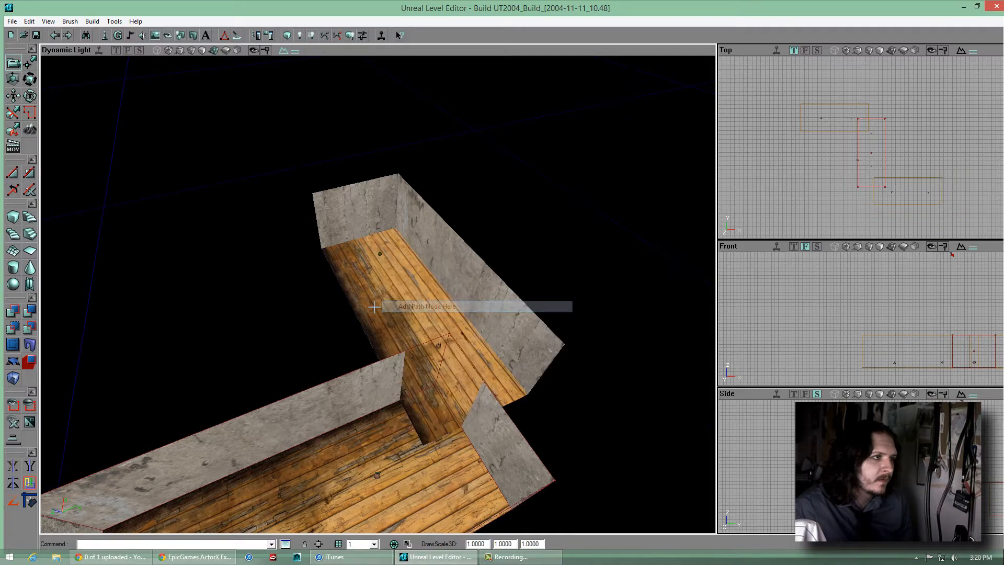
# Build the AI paths and turn on the display of path connections in the 3D view
pyautogui.moveTo(376, 300); pyautogui.dragTo(375, 307)
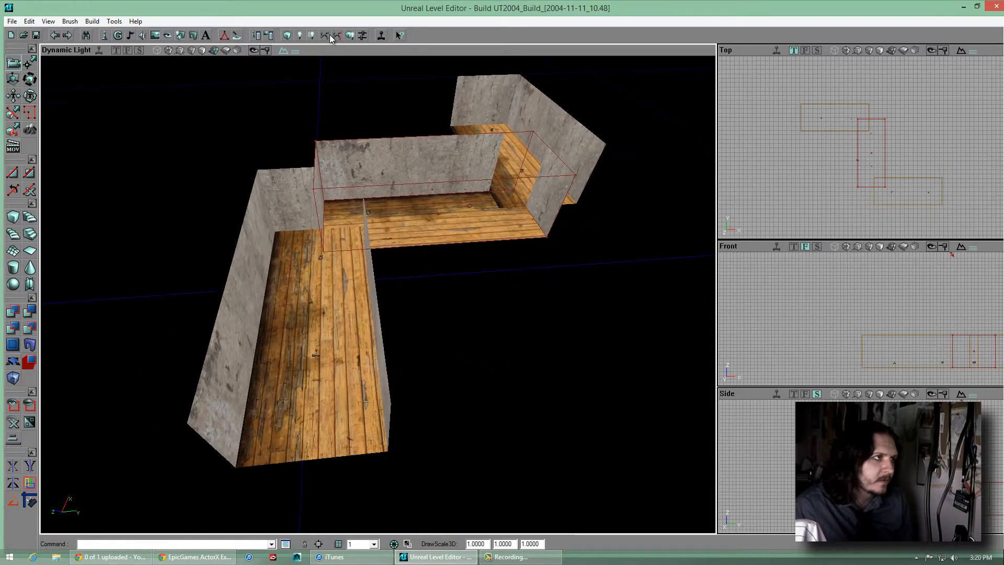
pyautogui.rightClick(321, 53)
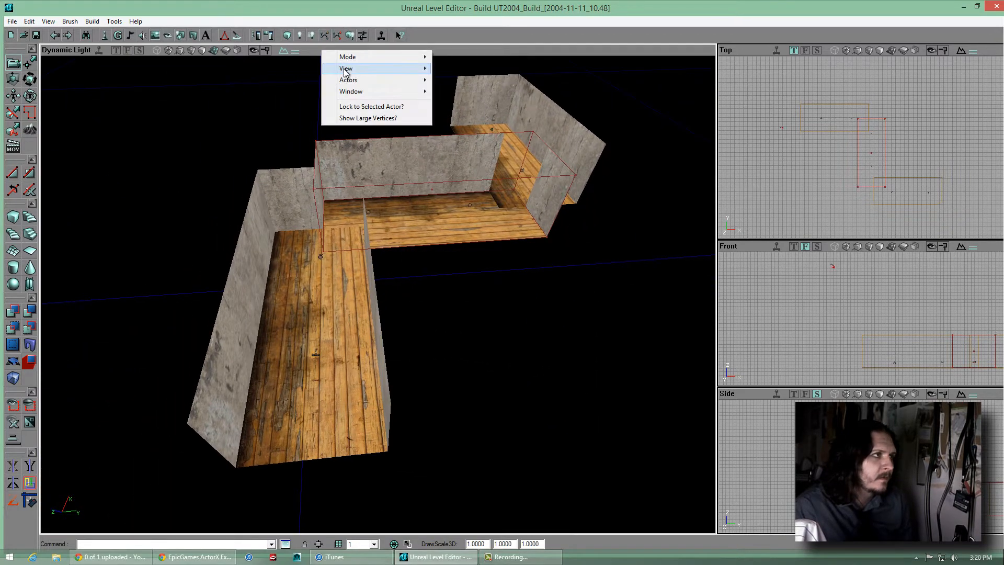
pyautogui.moveTo(345, 73)
pyautogui.click(470, 137)
# Add a light in the first room beside the corridor entrance and build the lighting
pyautogui.moveTo(378, 294); pyautogui.dragTo(453, 82)
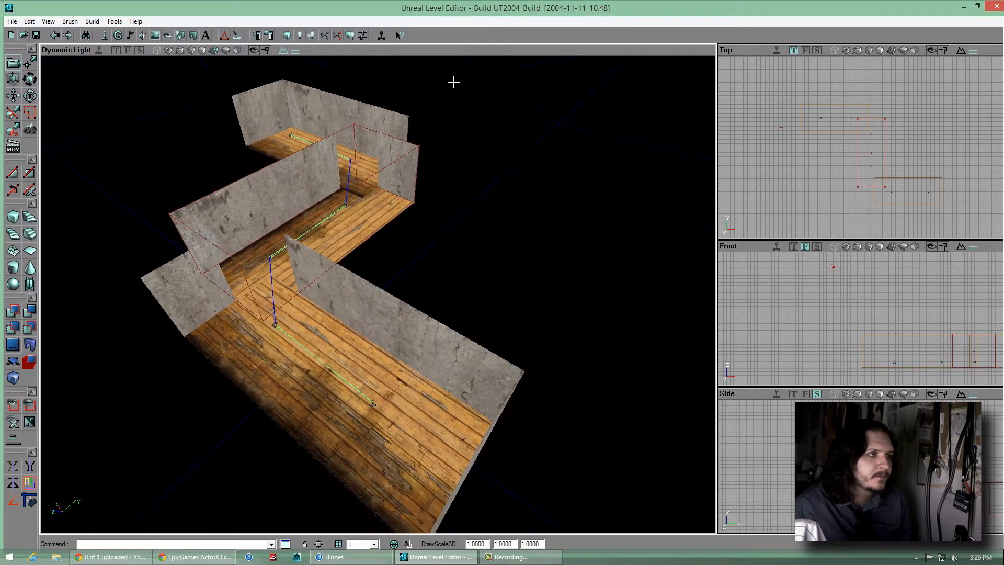
pyautogui.rightClick(252, 324)
pyautogui.click(292, 393)
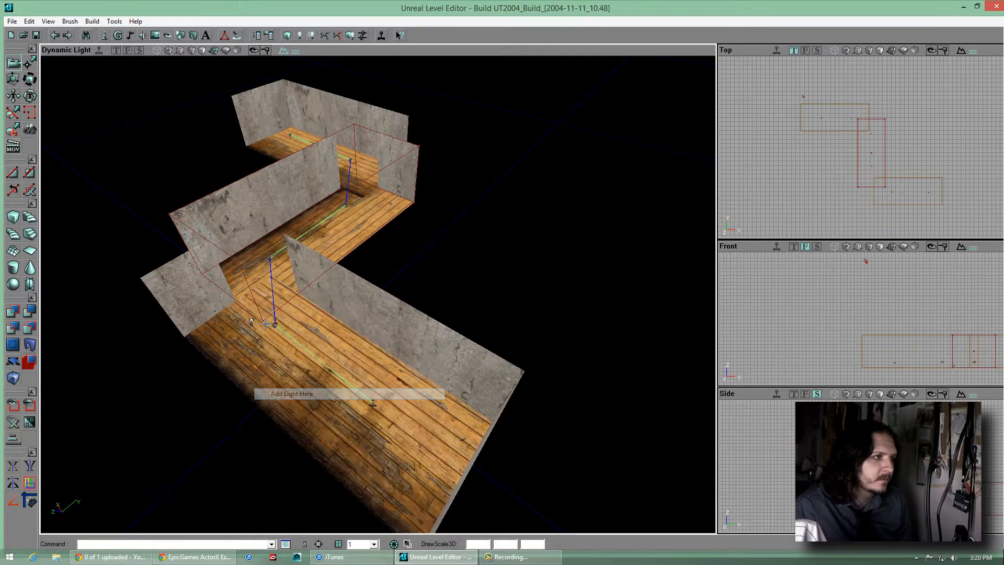
pyautogui.moveTo(300, 344)
pyautogui.mouseDown(button='right')
pyautogui.moveTo(303, 292)
pyautogui.moveTo(300, 344)
pyautogui.mouseUp(button='right')
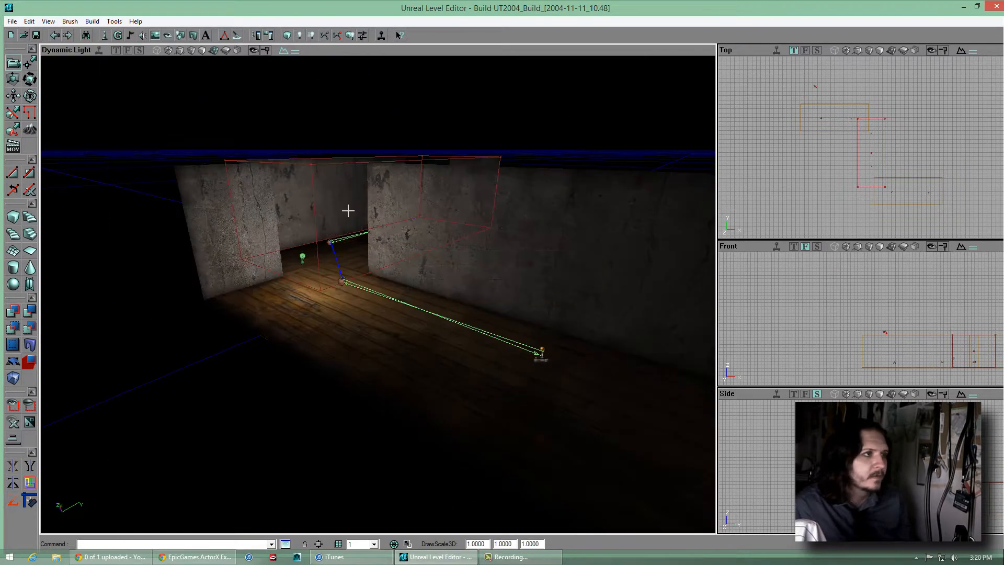
# Duplicate the light and place the copy at the corridor's far end beside the second room
pyautogui.keyDown('ctrl'); pyautogui.moveTo(378, 243); pyautogui.dragTo(385, 275); pyautogui.keyUp('ctrl')
pyautogui.moveTo(385, 273); pyautogui.dragTo(378, 295, button='right')
pyautogui.click(430, 295)
pyautogui.hotkey('ctrl', 'z')
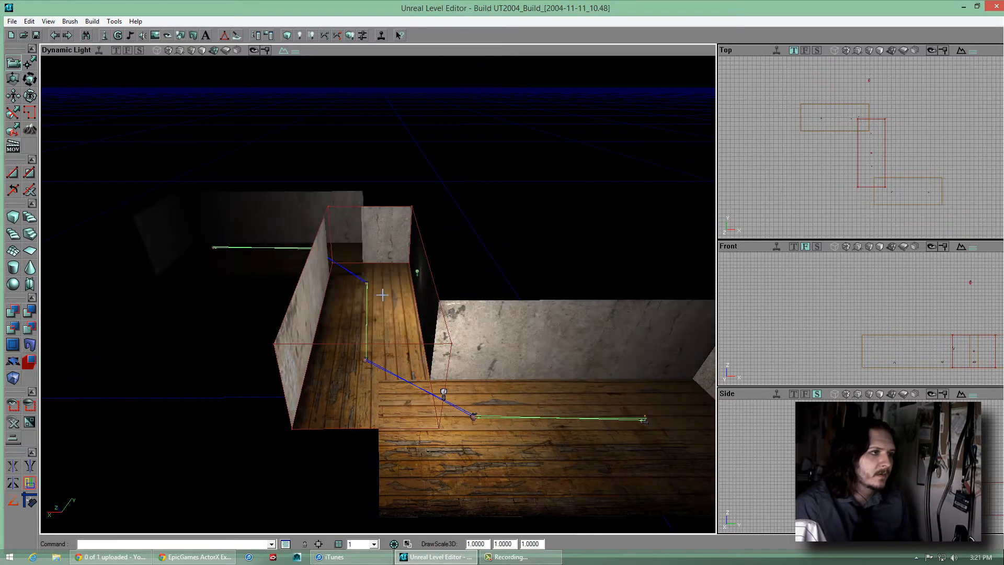
# Select both lights and raise them together towards the ceiling
pyautogui.moveTo(379, 294); pyautogui.dragTo(399, 287, button='right')
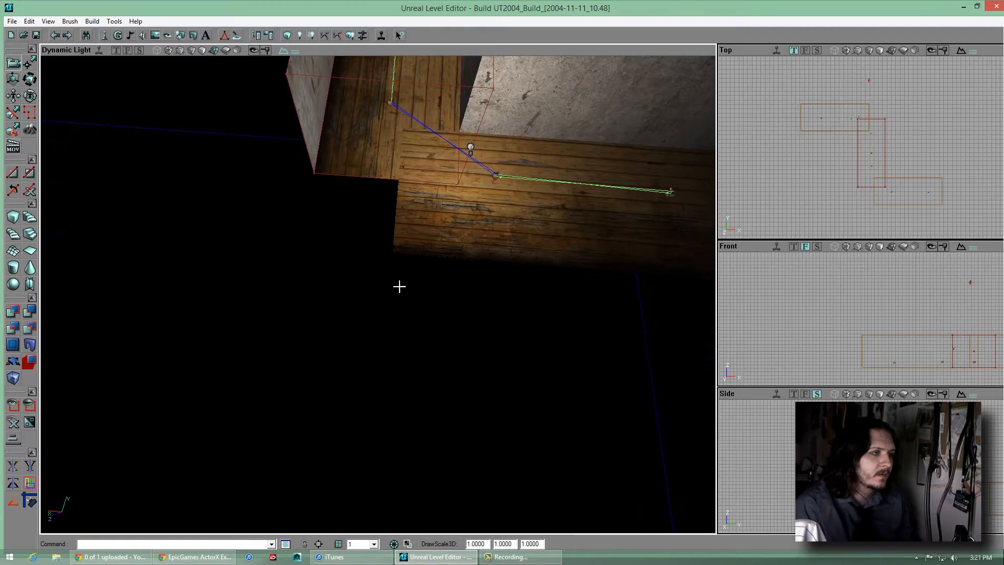
pyautogui.moveTo(399, 287); pyautogui.dragTo(378, 295)
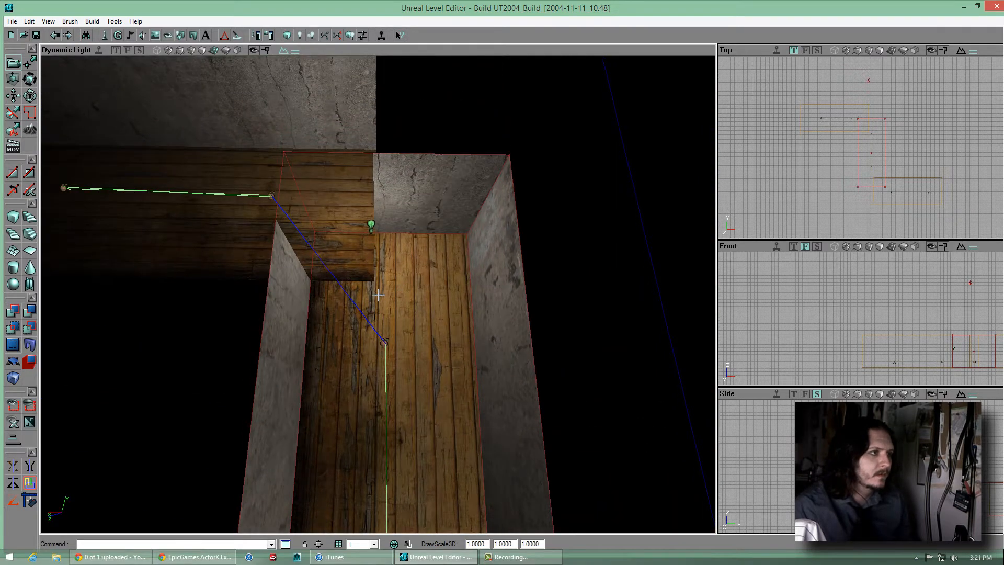
pyautogui.moveTo(377, 295); pyautogui.dragTo(377, 301, button='right')
pyautogui.moveTo(378, 301)
pyautogui.mouseDown()
pyautogui.moveTo(392, 309)
pyautogui.moveTo(368, 305)
pyautogui.mouseUp()
pyautogui.moveTo(378, 302); pyautogui.dragTo(378, 296, button='right')
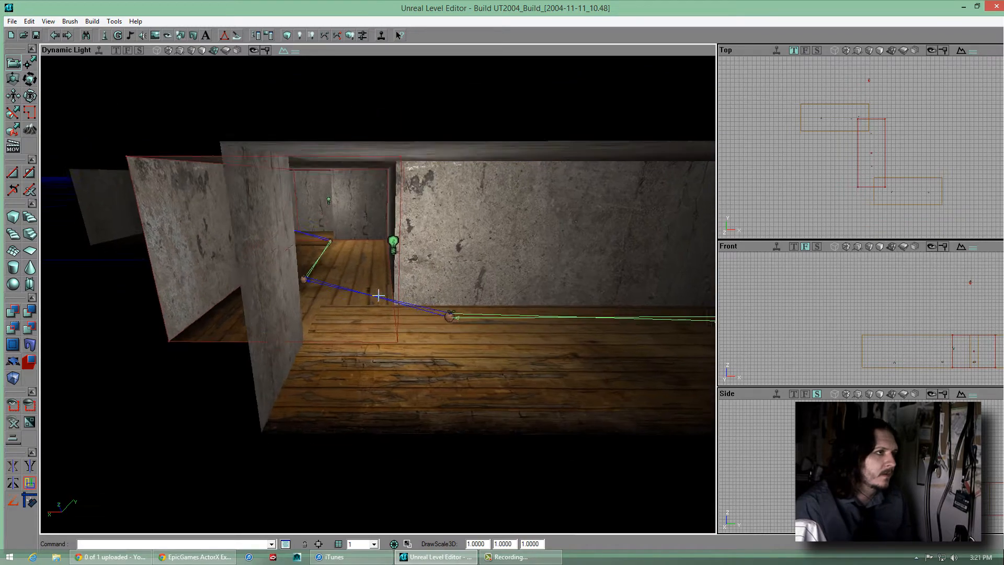
pyautogui.moveTo(378, 296); pyautogui.dragTo(378, 295)
pyautogui.keyDown('ctrl'); pyautogui.moveTo(391, 238); pyautogui.dragTo(389, 164); pyautogui.keyUp('ctrl')
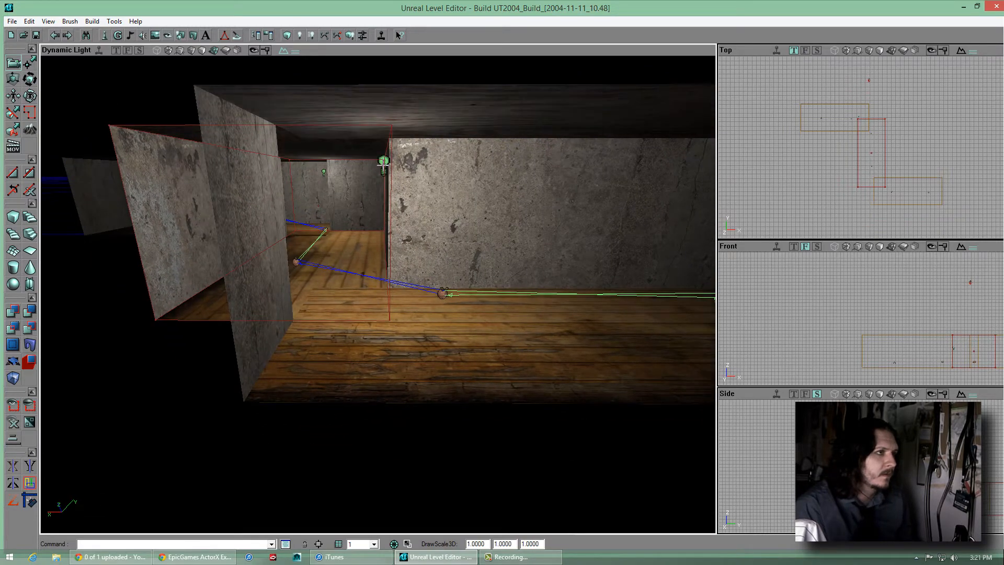
# Open the properties of the builder brush and set its light colour to a pale blue
pyautogui.doubleClick(385, 168)
pyautogui.click(480, 196)
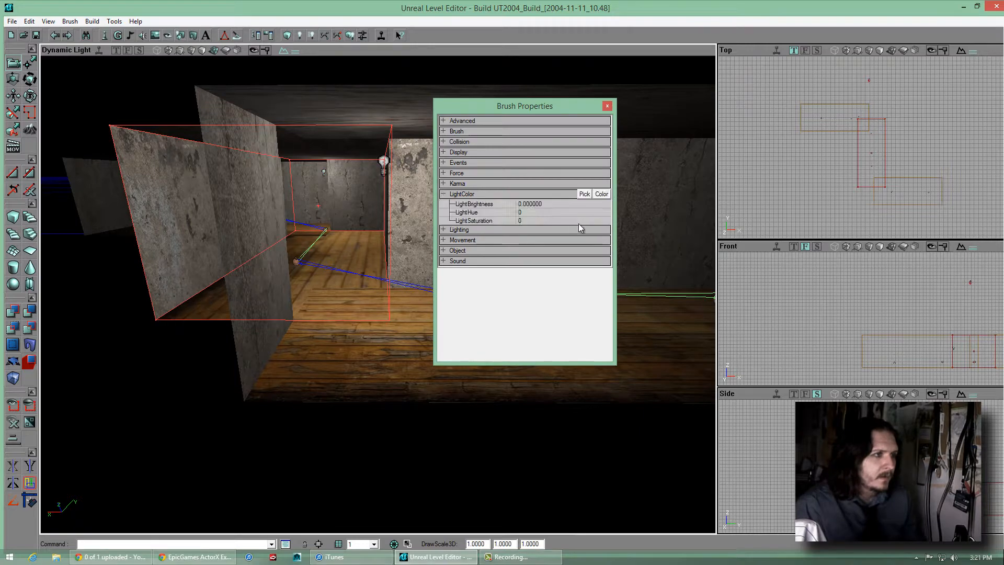
pyautogui.click(600, 194)
pyautogui.click(518, 180)
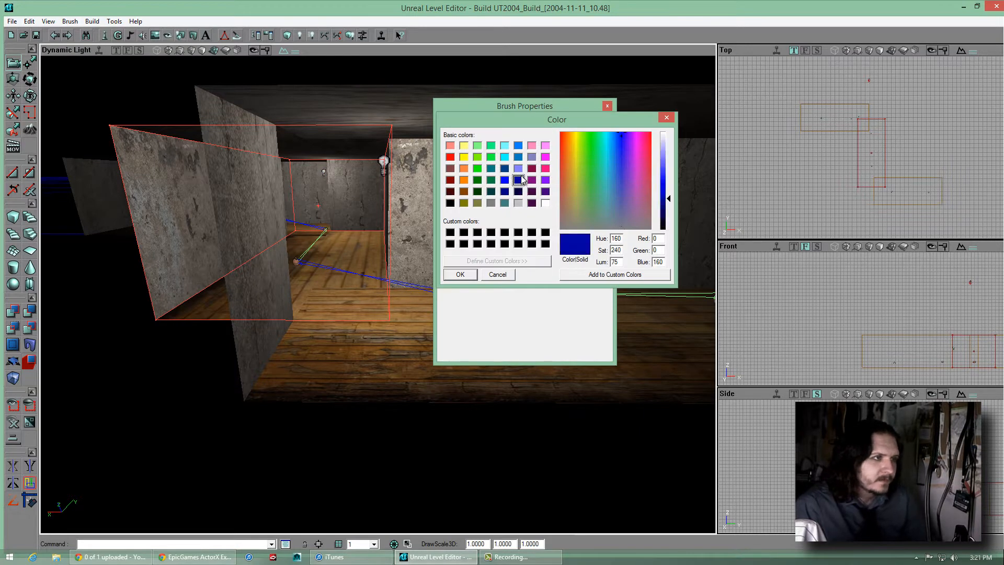
pyautogui.click(517, 168)
pyautogui.click(460, 274)
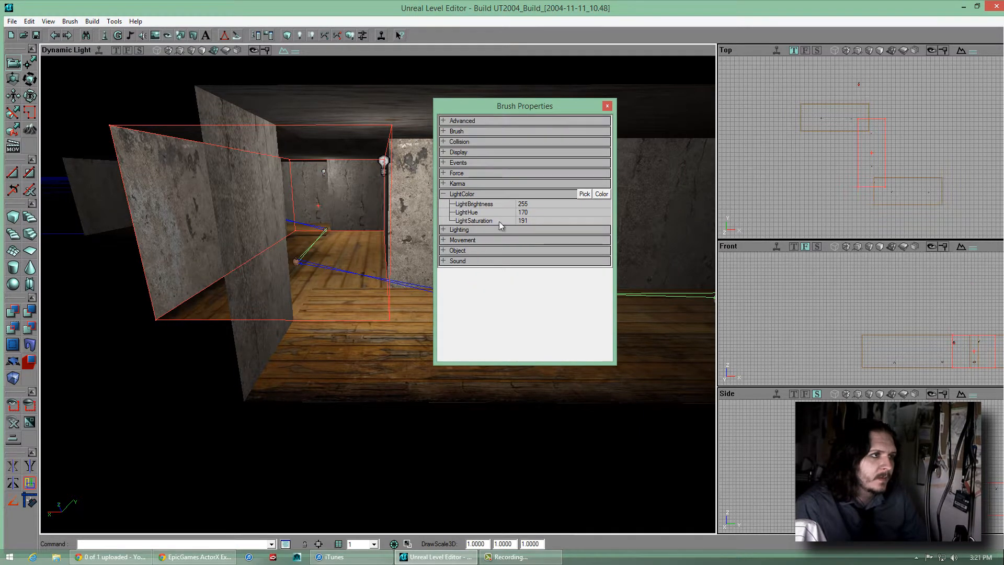
# Set the brush's LightBrightness to 125 and rebuild the lighting to check the effect
pyautogui.click(532, 204)
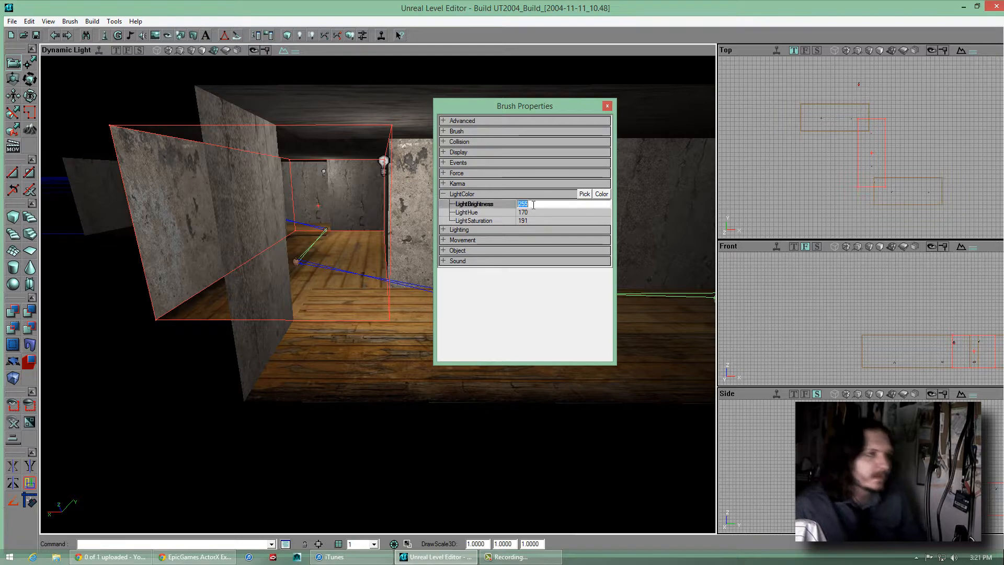
pyautogui.write('125')
pyautogui.click(532, 209)
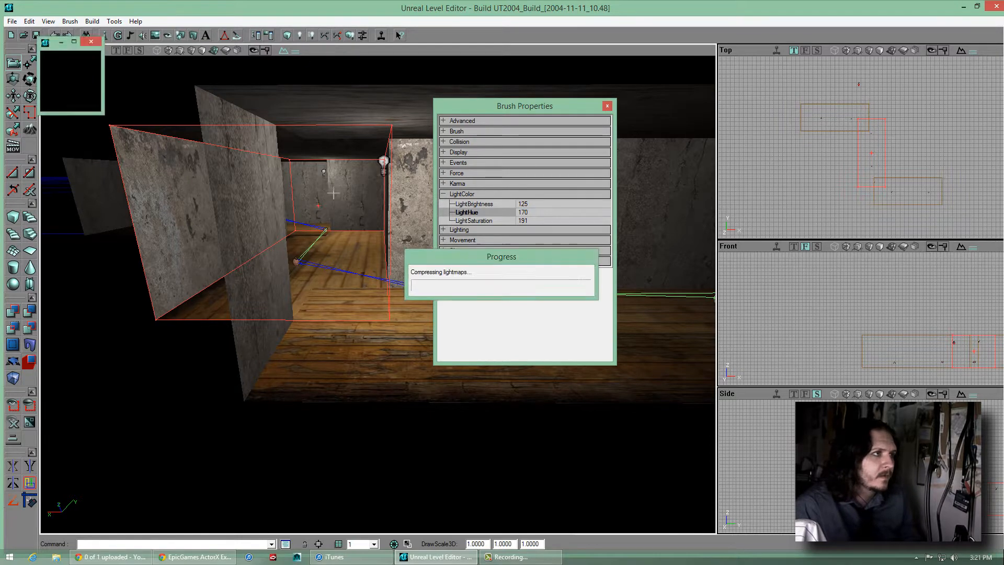
pyautogui.moveTo(333, 193); pyautogui.dragTo(345, 222)
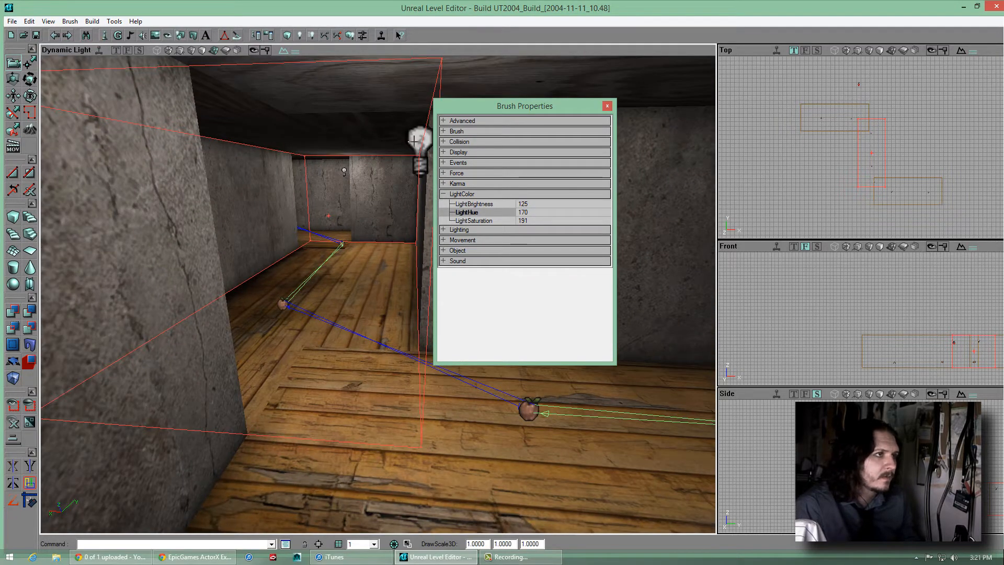
# Reset the brush's LightBrightness, LightHue and LightSaturation to 0
pyautogui.click(524, 203)
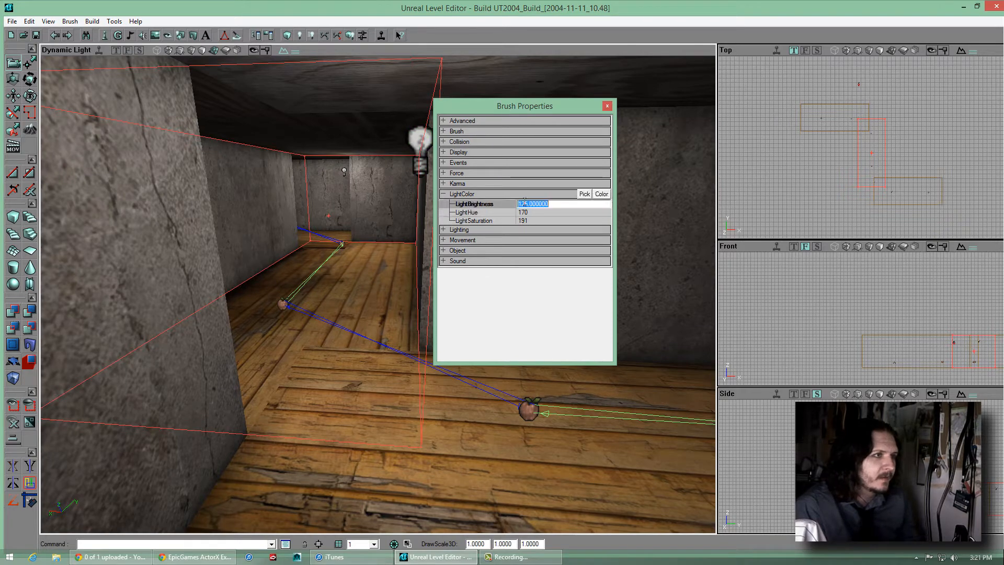
pyautogui.click(526, 213)
pyautogui.write('0')
pyautogui.click(529, 221)
pyautogui.write('0')
pyautogui.click(530, 214)
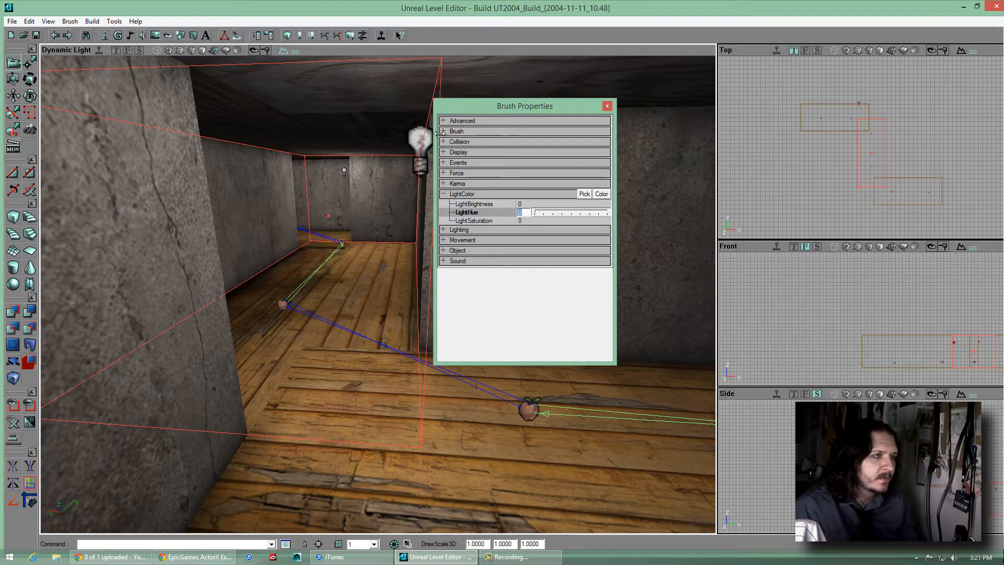
# Select both lights and set their light colour to the dark blue basic colour
pyautogui.click(412, 132)
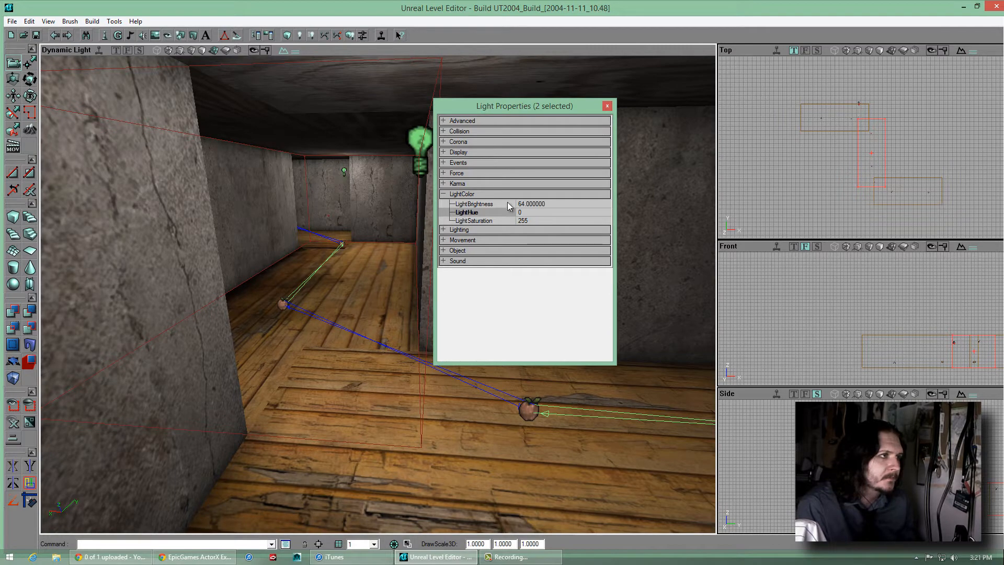
pyautogui.click(532, 205)
pyautogui.click(600, 194)
pyautogui.click(516, 182)
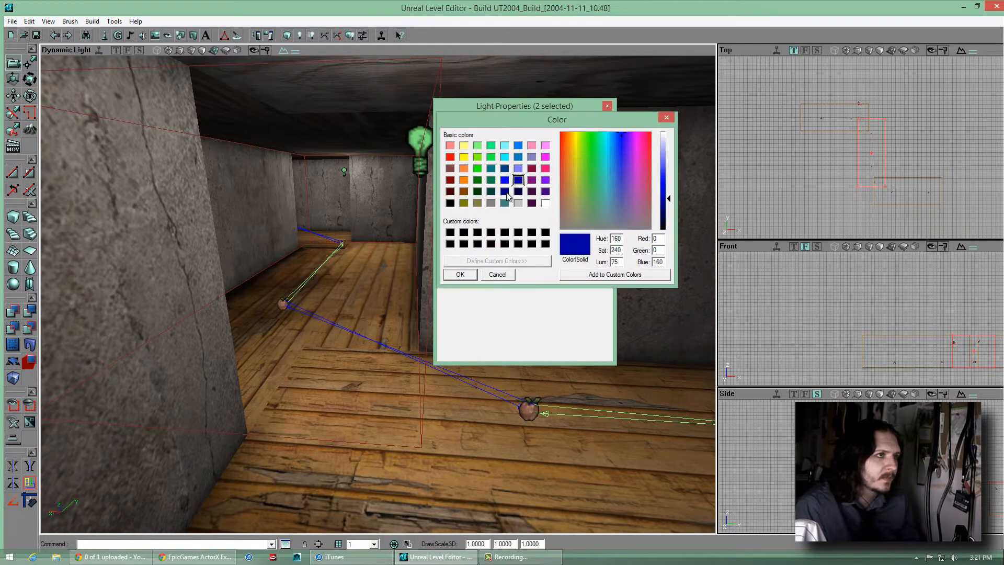
pyautogui.click(461, 274)
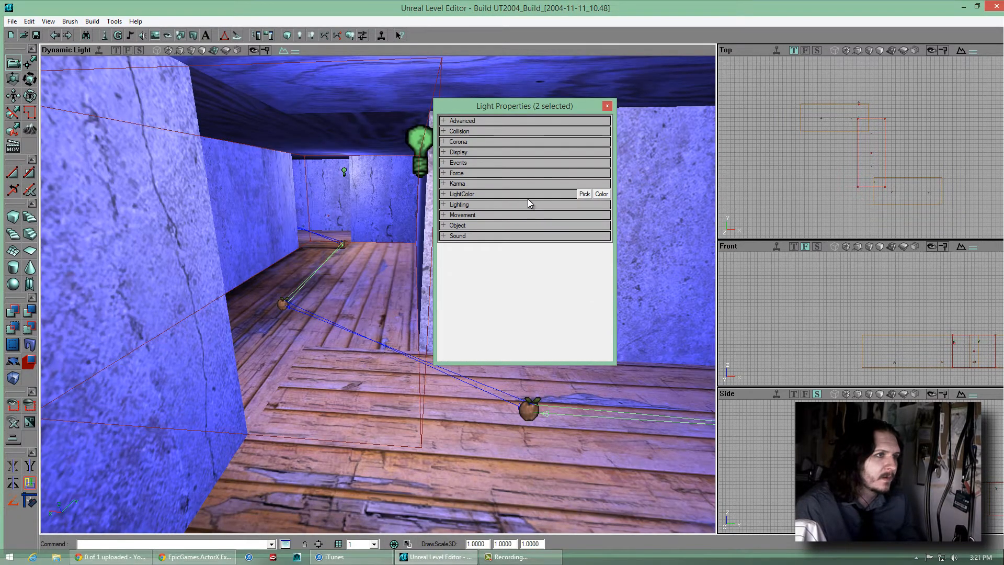
# Try a LightBrightness of 125 and a LightSaturation of 25 on both lights
pyautogui.click(532, 204)
pyautogui.write('125')
pyautogui.click(536, 213)
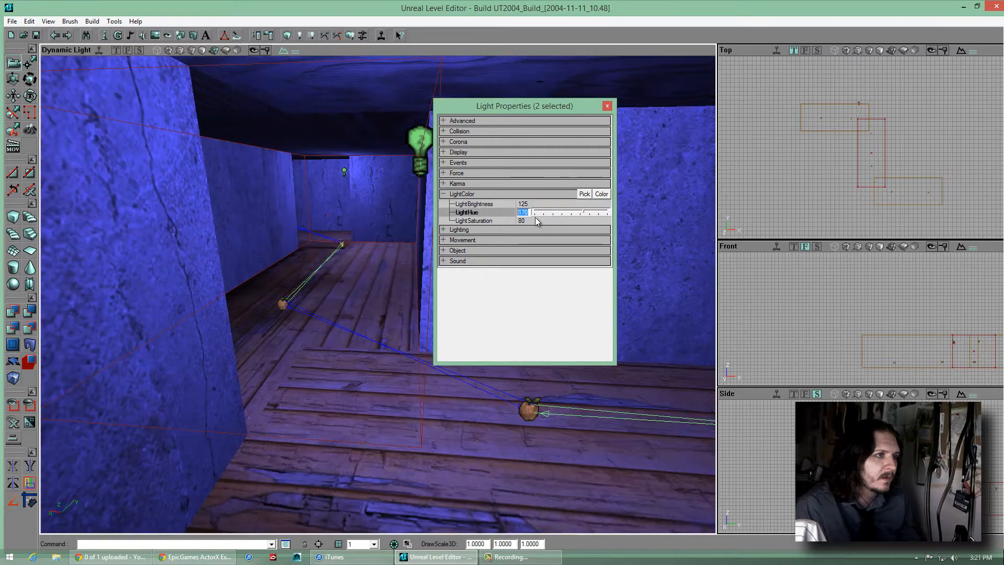
pyautogui.click(534, 220)
pyautogui.write('25')
pyautogui.click(535, 211)
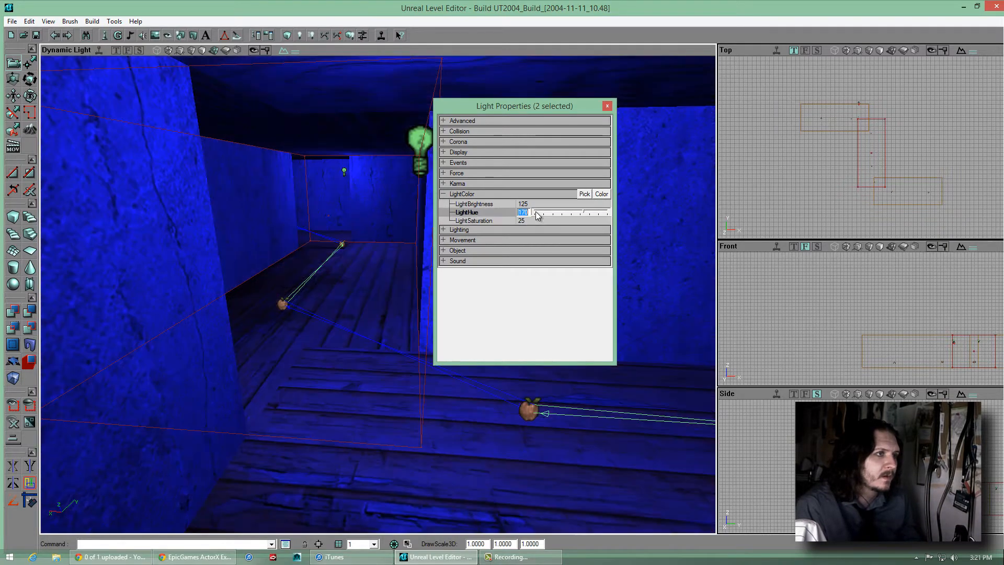
# Set the LightSaturation of both lights to 125
pyautogui.click(534, 219)
pyautogui.write('125')
pyautogui.click(534, 213)
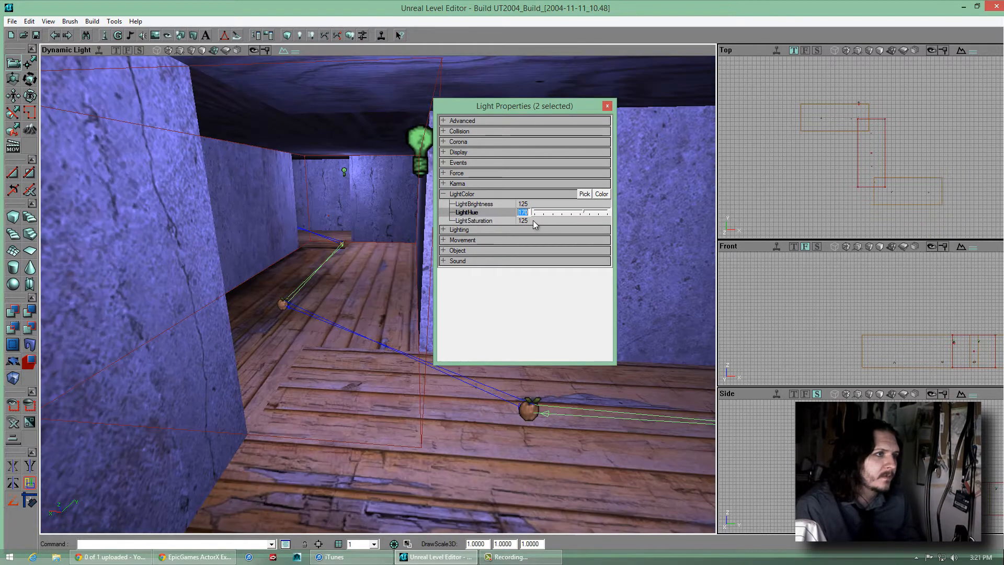
# Set the LightBrightness of both lights to 55, close their properties and rebuild the level
pyautogui.click(530, 204)
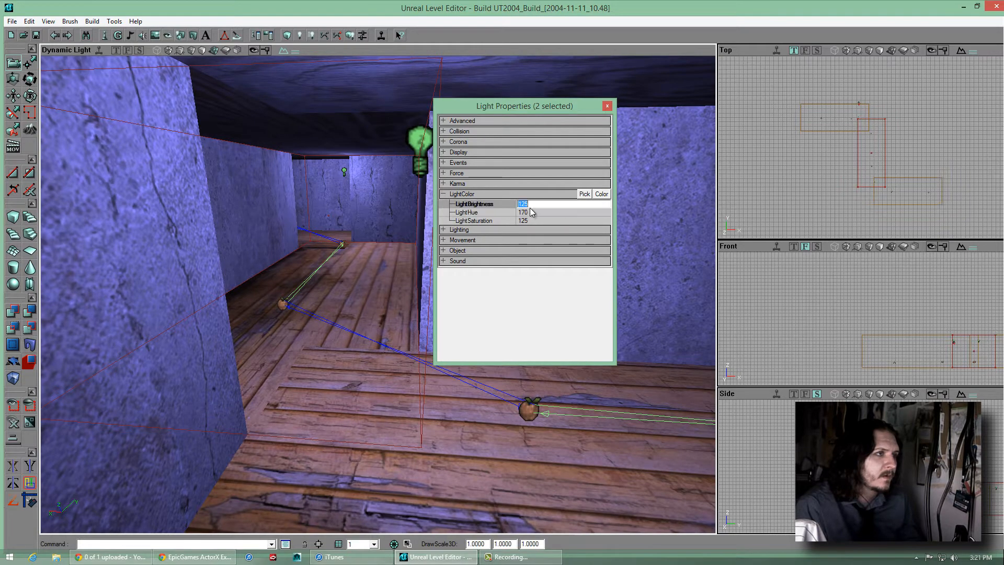
pyautogui.write('55')
pyautogui.click(531, 212)
pyautogui.click(607, 106)
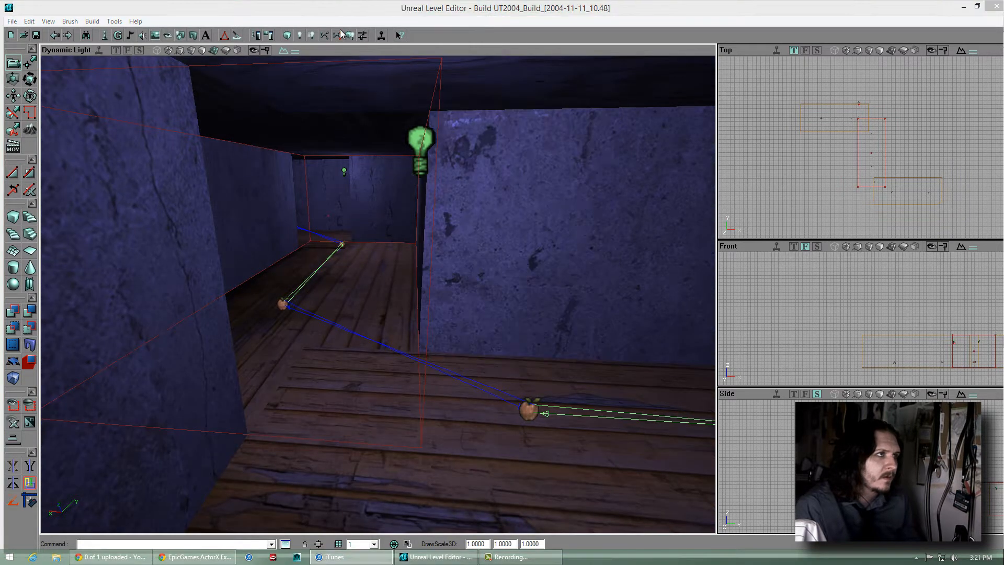
pyautogui.click(287, 37)
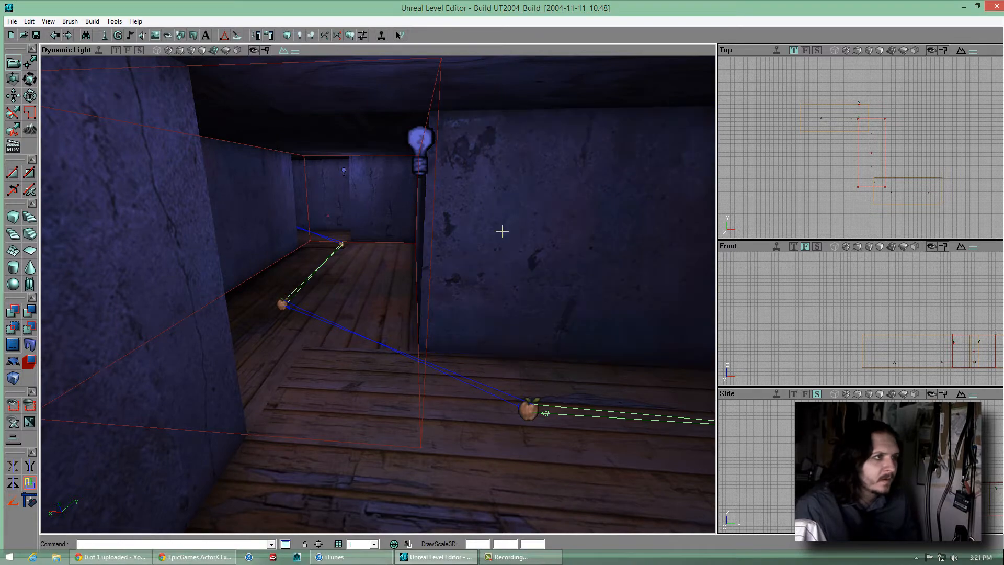
pyautogui.moveTo(502, 230)
pyautogui.mouseDown()
pyautogui.moveTo(405, 289)
pyautogui.moveTo(369, 287)
pyautogui.moveTo(395, 301)
pyautogui.moveTo(354, 291)
pyautogui.moveTo(374, 298)
pyautogui.moveTo(493, 228)
pyautogui.moveTo(365, 293)
pyautogui.moveTo(378, 293)
pyautogui.moveTo(347, 287)
pyautogui.moveTo(374, 264)
pyautogui.moveTo(418, 284)
pyautogui.moveTo(369, 289)
pyautogui.moveTo(378, 294)
pyautogui.mouseUp()
pyautogui.moveTo(494, 229)
pyautogui.mouseDown()
pyautogui.moveTo(386, 293)
pyautogui.moveTo(372, 293)
pyautogui.moveTo(386, 287)
pyautogui.moveTo(378, 251)
pyautogui.moveTo(354, 288)
pyautogui.moveTo(378, 300)
pyautogui.moveTo(378, 318)
pyautogui.moveTo(377, 292)
pyautogui.mouseUp()
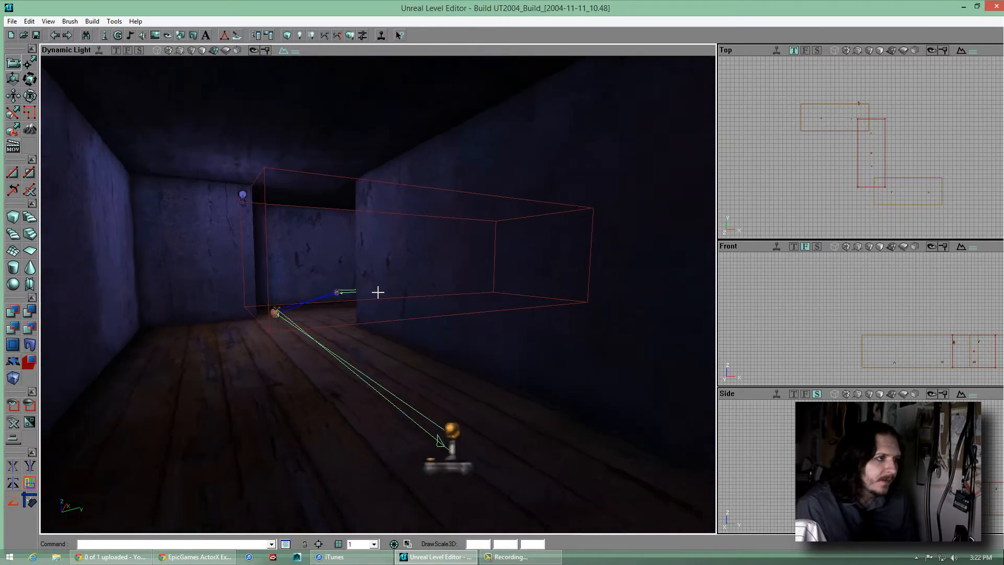
pyautogui.moveTo(500, 221)
pyautogui.mouseDown()
pyautogui.moveTo(374, 298)
pyautogui.moveTo(373, 230)
pyautogui.moveTo(377, 291)
pyautogui.moveTo(526, 269)
pyautogui.moveTo(371, 287)
pyautogui.moveTo(381, 292)
pyautogui.moveTo(354, 273)
pyautogui.moveTo(381, 312)
pyautogui.moveTo(376, 291)
pyautogui.mouseUp()
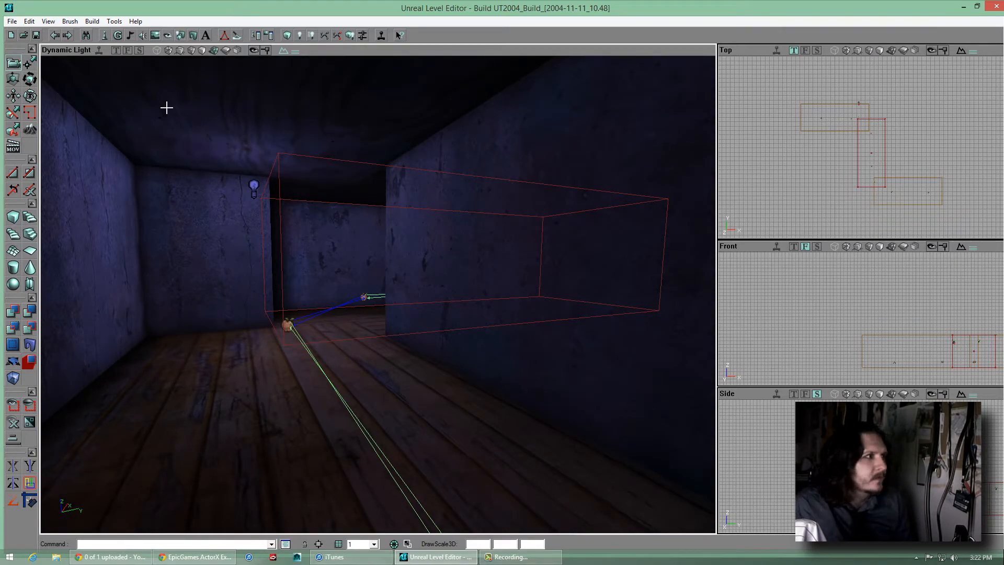
pyautogui.moveTo(184, 123); pyautogui.dragTo(377, 296)
# Save the map as KF-OptimizationTest in the KillingFloor Maps folder
pyautogui.hotkey('ctrl', 's')
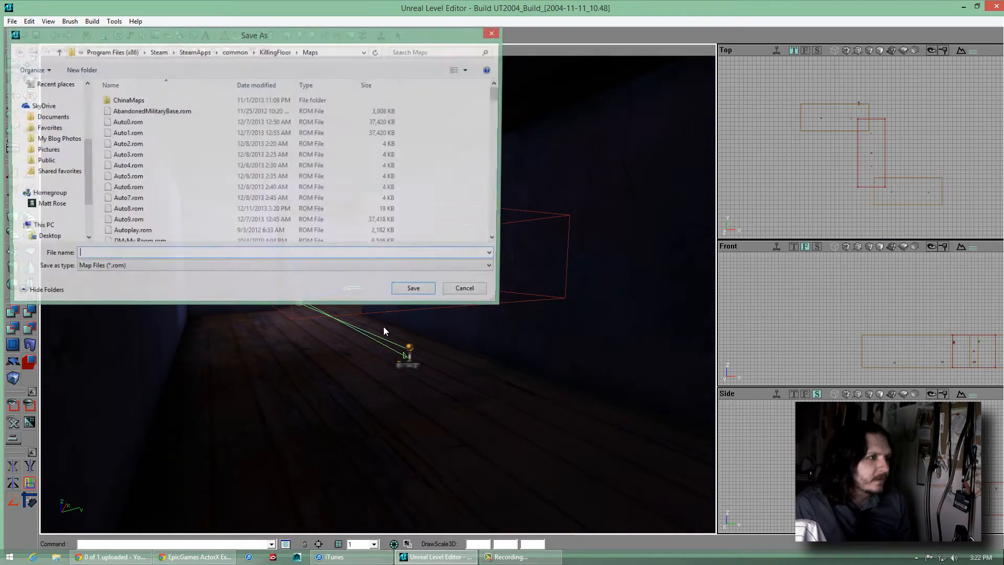
pyautogui.write('KF-')
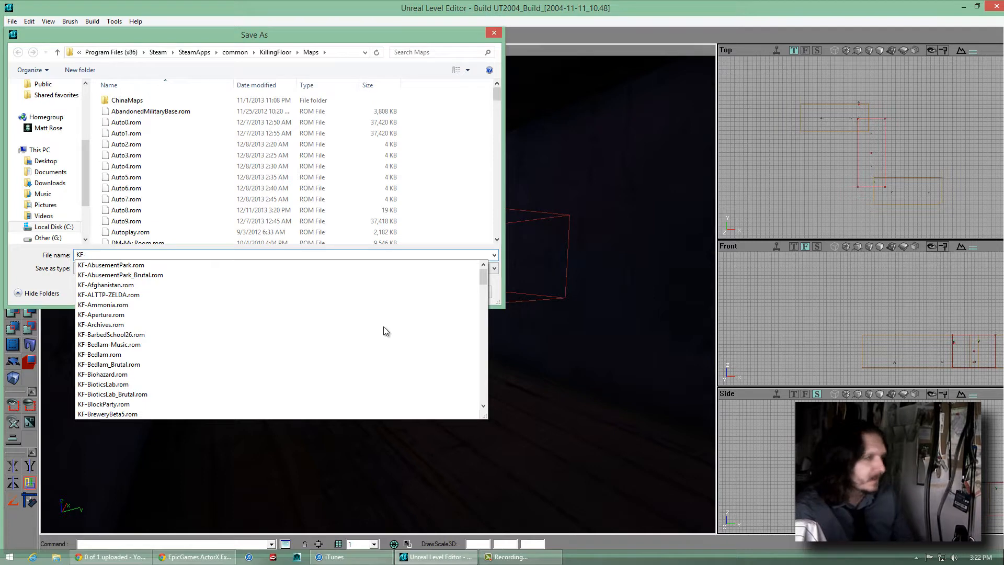
pyautogui.write('OptimizationTes')
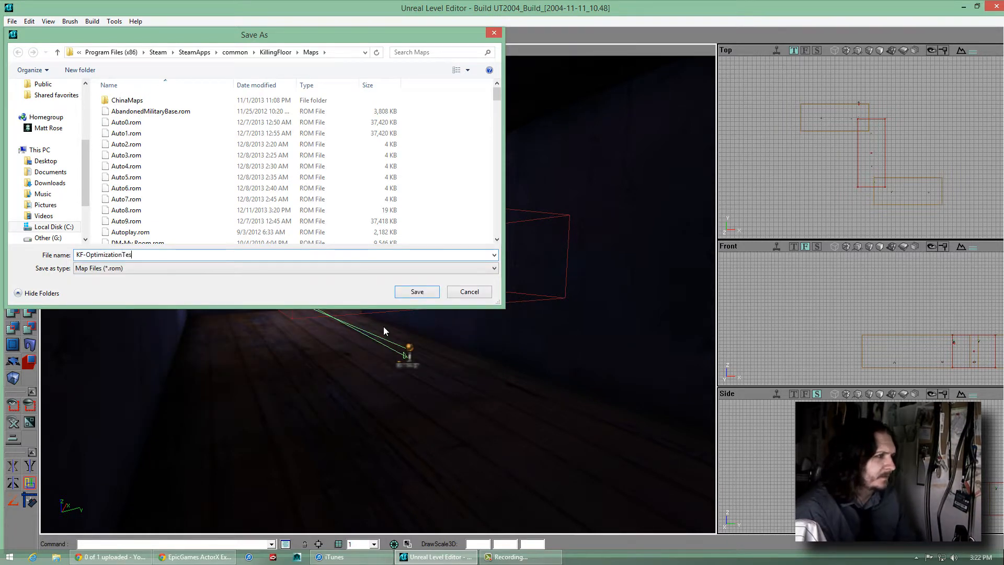
pyautogui.write('t')
pyautogui.click(423, 293)
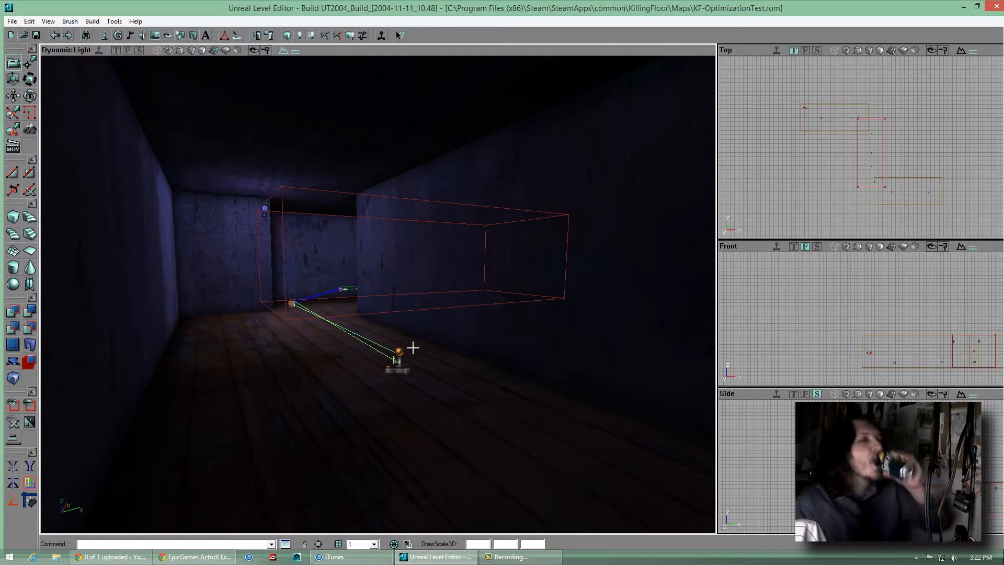
# Open the static mesh browser and preview several meshes of the 22Patch package, such as ClotGibArm
pyautogui.moveTo(426, 335); pyautogui.dragTo(378, 296)
pyautogui.moveTo(438, 314)
pyautogui.mouseDown()
pyautogui.moveTo(376, 298)
pyautogui.moveTo(376, 284)
pyautogui.moveTo(438, 316)
pyautogui.mouseUp()
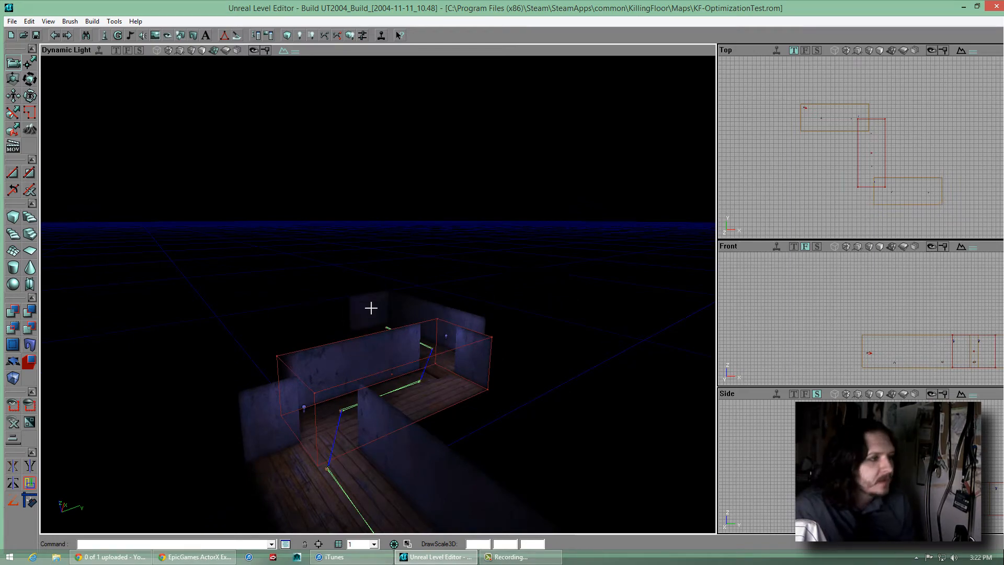
pyautogui.moveTo(371, 308)
pyautogui.mouseDown()
pyautogui.moveTo(381, 256)
pyautogui.moveTo(383, 307)
pyautogui.moveTo(377, 287)
pyautogui.moveTo(509, 249)
pyautogui.moveTo(377, 294)
pyautogui.mouseUp()
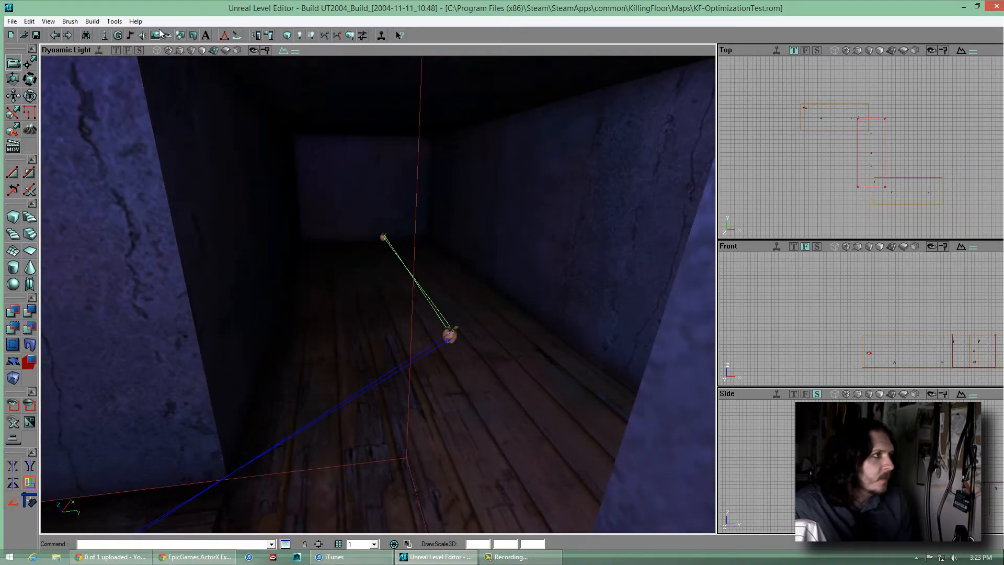
pyautogui.click(106, 35)
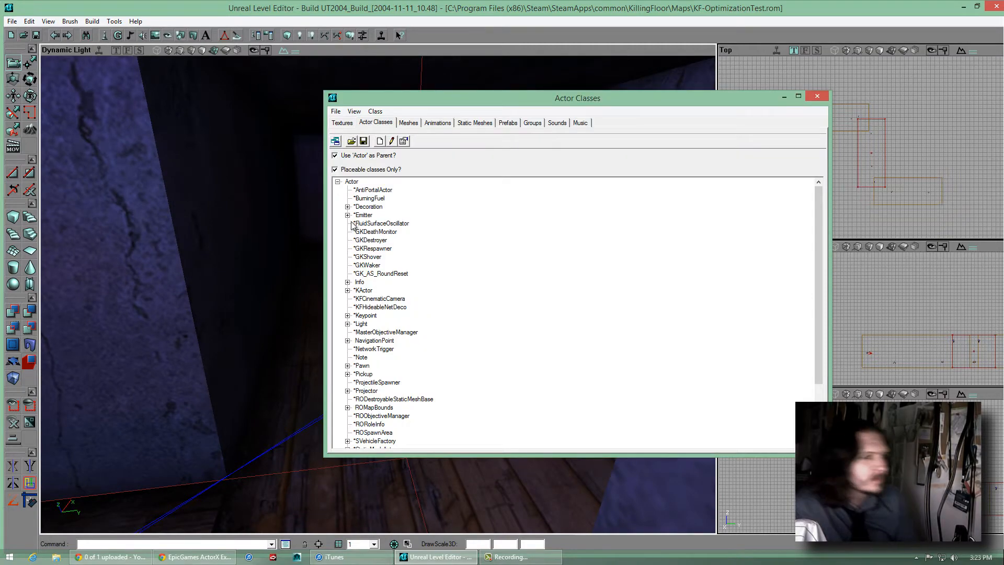
pyautogui.click(474, 124)
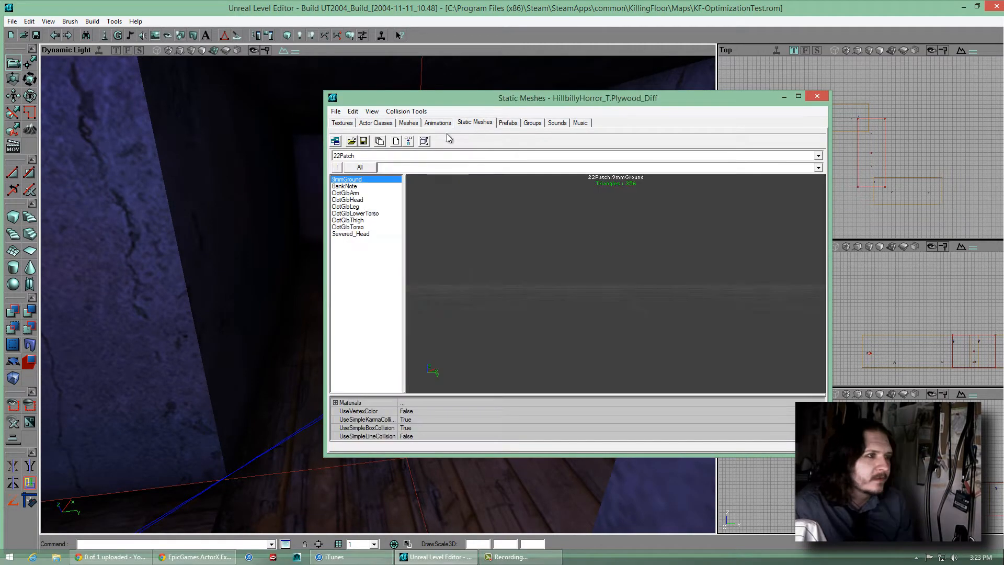
pyautogui.click(349, 187)
pyautogui.click(364, 194)
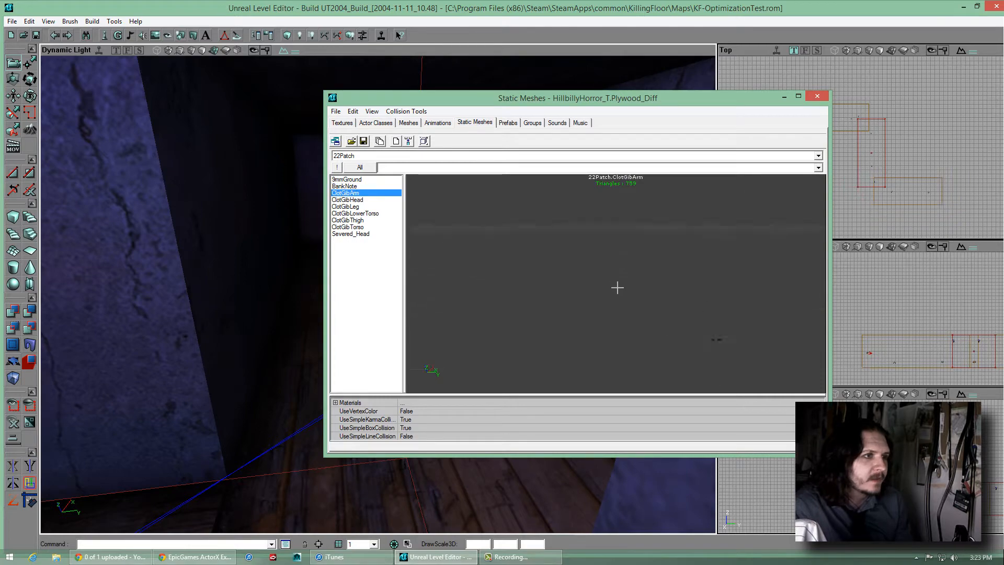
pyautogui.click(346, 228)
# Choose the GardenGnome mesh from the HillbillyHorror_SM static mesh package and close the browser
pyautogui.click(381, 155)
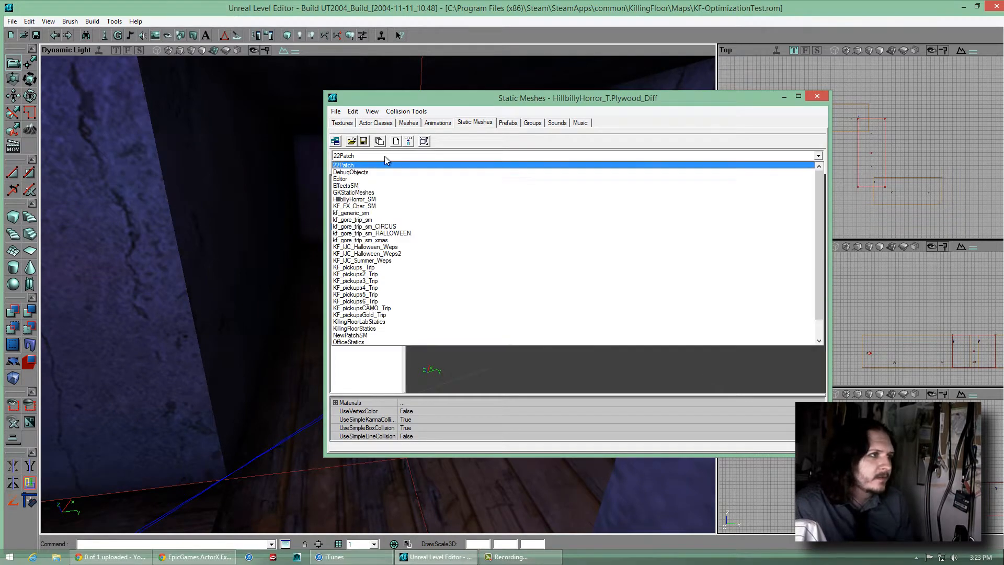
pyautogui.click(374, 193)
pyautogui.click(377, 156)
pyautogui.click(361, 178)
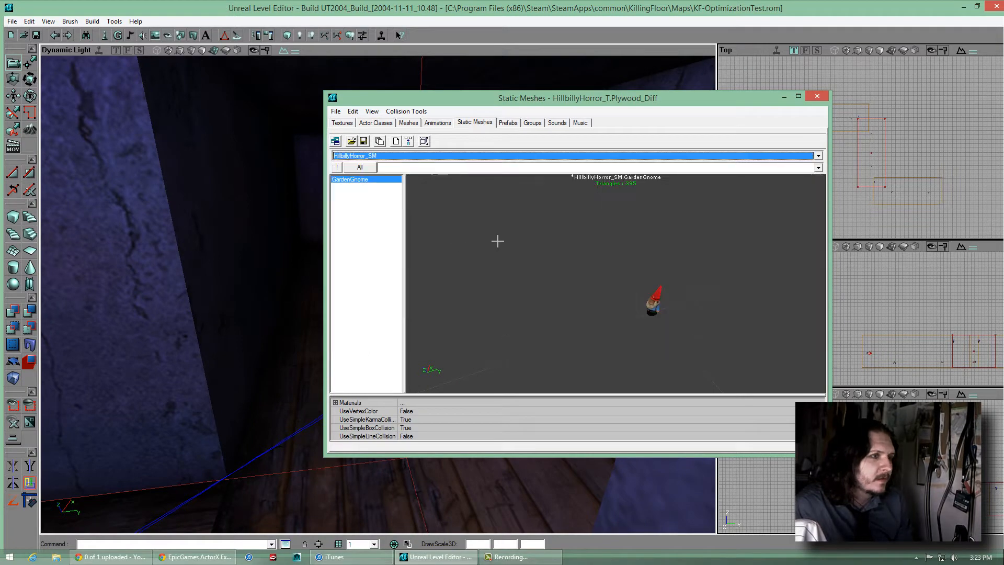
pyautogui.click(817, 96)
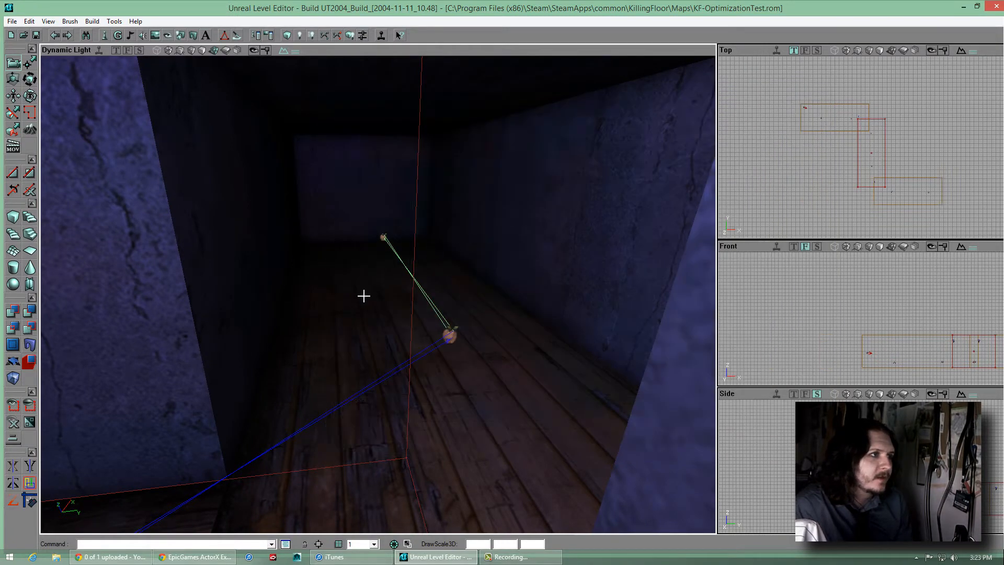
# Add the GardenGnome static mesh to the floor of the room beyond the corridor and set its DrawScale to 2
pyautogui.rightClick(365, 294)
pyautogui.click(395, 329)
pyautogui.doubleClick(365, 279)
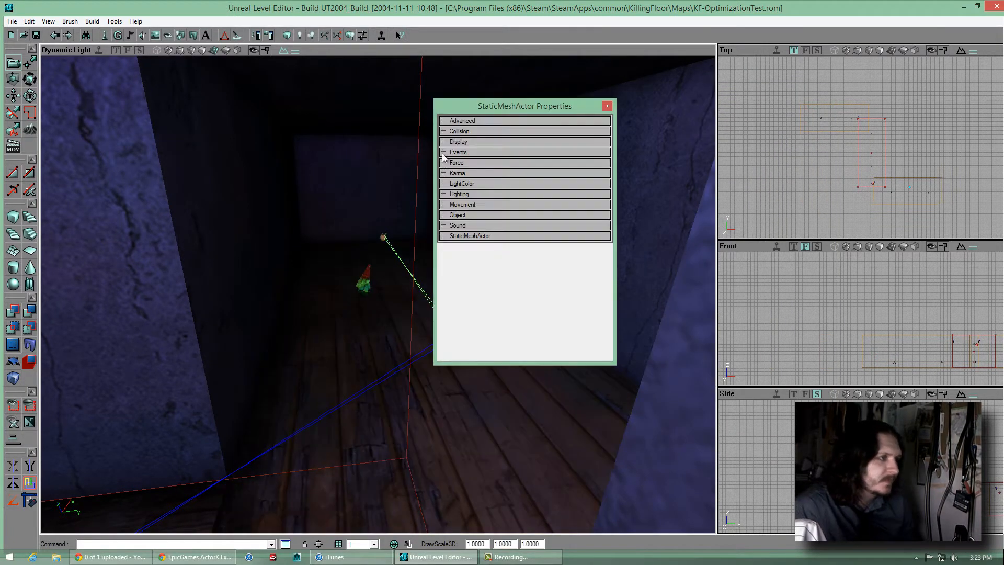
pyautogui.click(469, 142)
pyautogui.click(541, 269)
pyautogui.write('2')
pyautogui.press('Return')
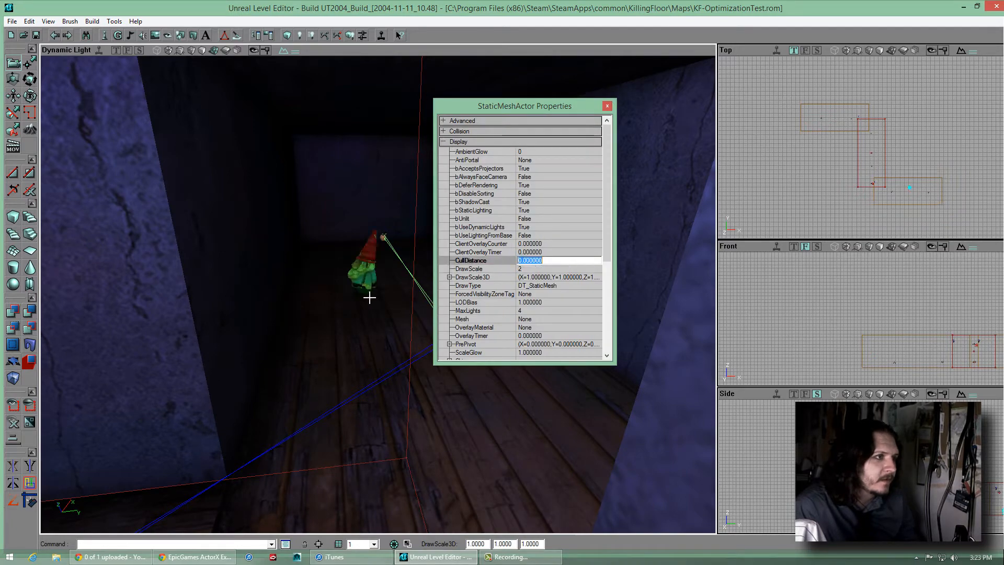
# View the gnome and the whole level from outside and look through the gnome's display properties, including CullDistance
pyautogui.moveTo(372, 289); pyautogui.dragTo(411, 291)
pyautogui.scroll(-5, 379, 293)
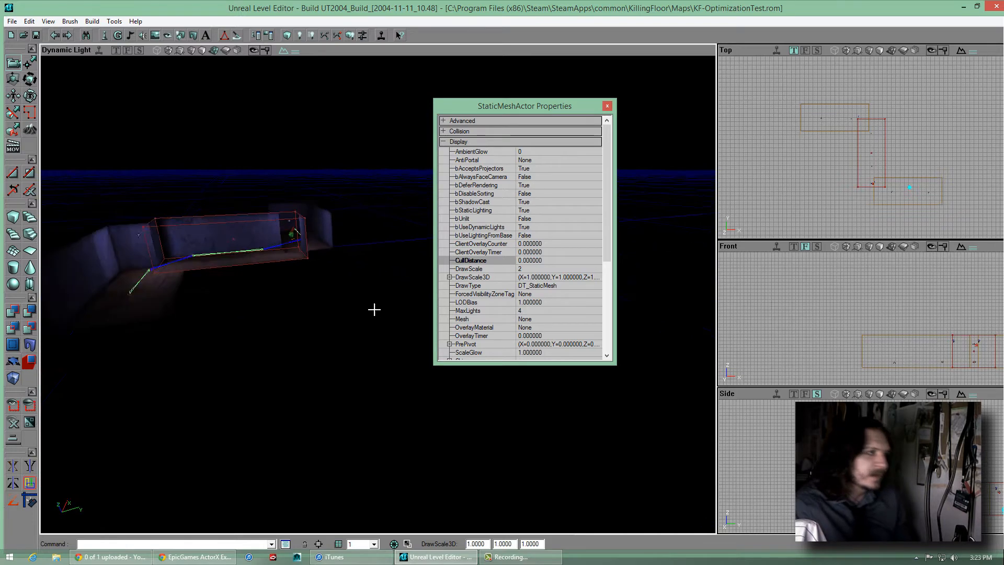
pyautogui.moveTo(377, 296)
pyautogui.mouseDown()
pyautogui.moveTo(385, 293)
pyautogui.moveTo(377, 311)
pyautogui.moveTo(375, 245)
pyautogui.moveTo(379, 292)
pyautogui.mouseUp()
pyautogui.moveTo(398, 339); pyautogui.dragTo(378, 291)
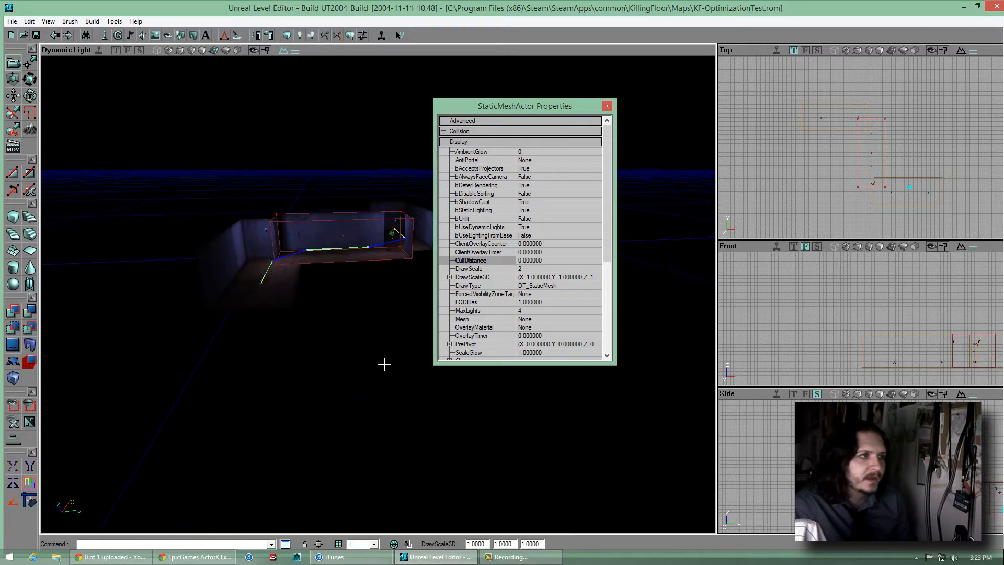
pyautogui.moveTo(383, 363); pyautogui.dragTo(369, 408)
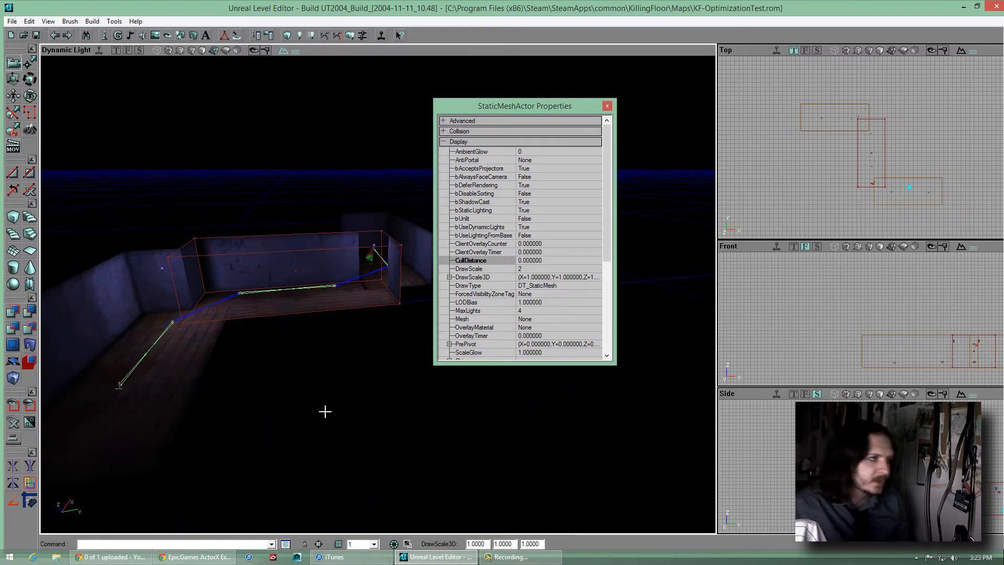
pyautogui.click(542, 261)
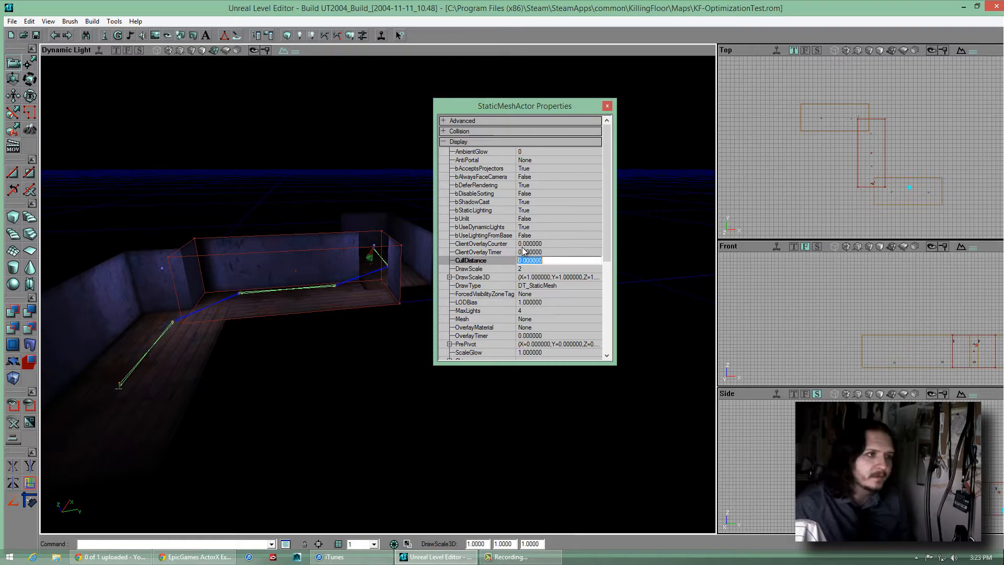
pyautogui.click(464, 142)
pyautogui.click(465, 141)
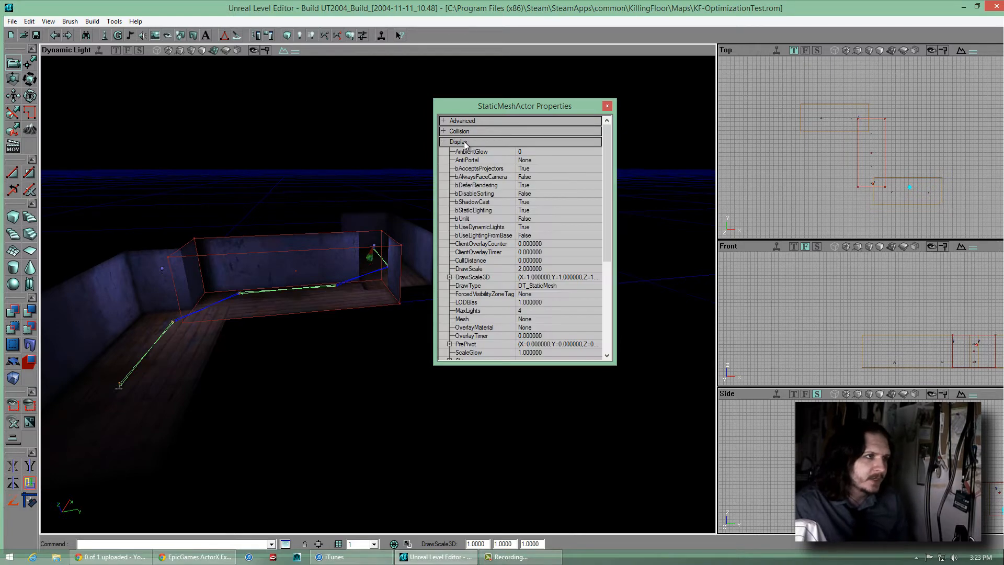
pyautogui.click(466, 142)
pyautogui.click(465, 141)
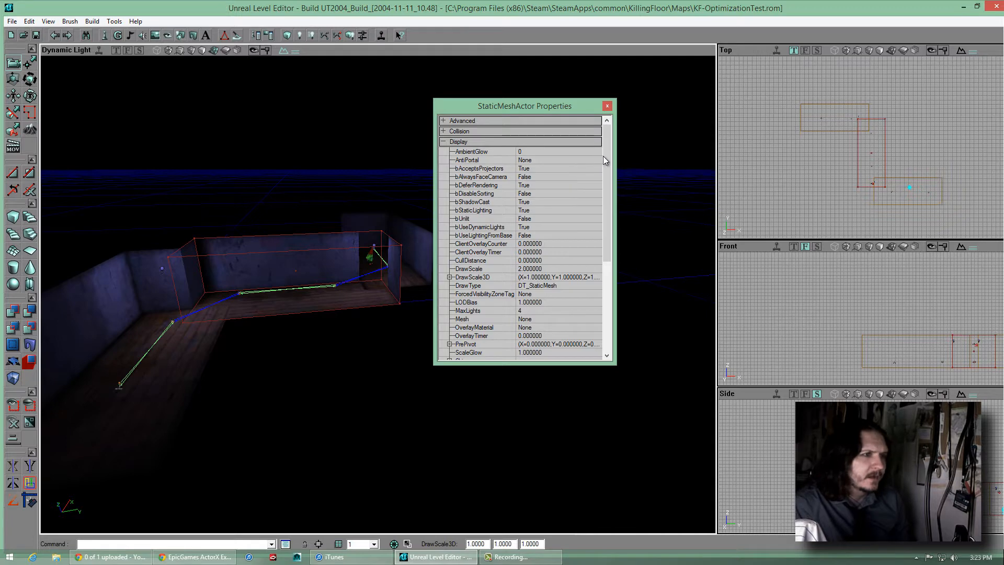
pyautogui.moveTo(604, 156); pyautogui.dragTo(602, 187)
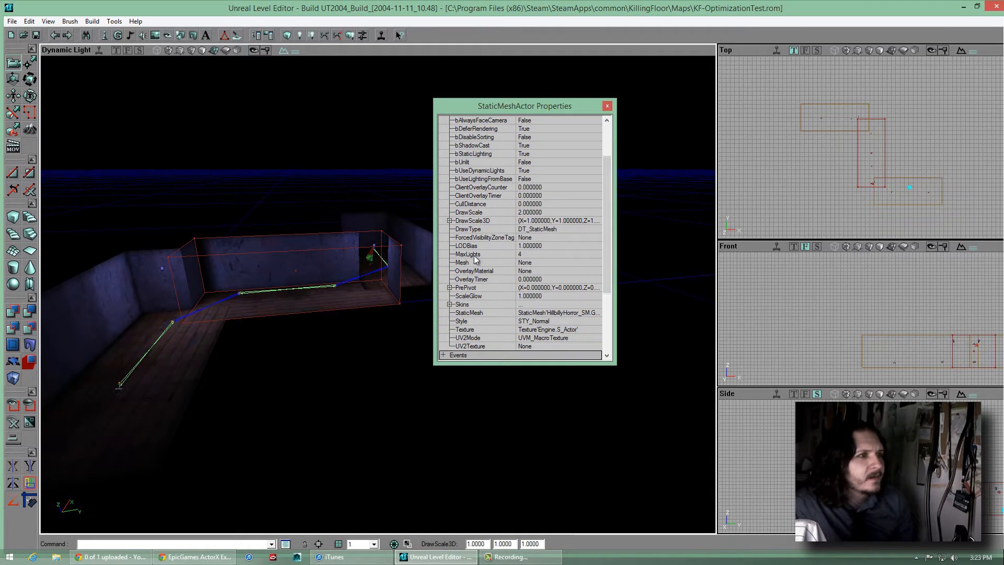
# Set the gnome's CullDistance to 2000 and check from a distance where it gets culled
pyautogui.click(479, 205)
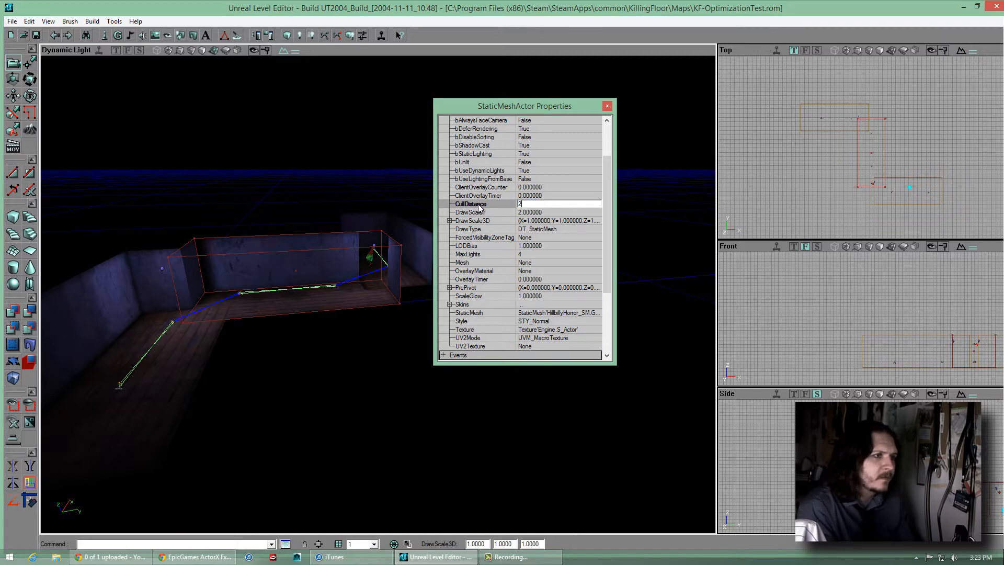
pyautogui.click(546, 195)
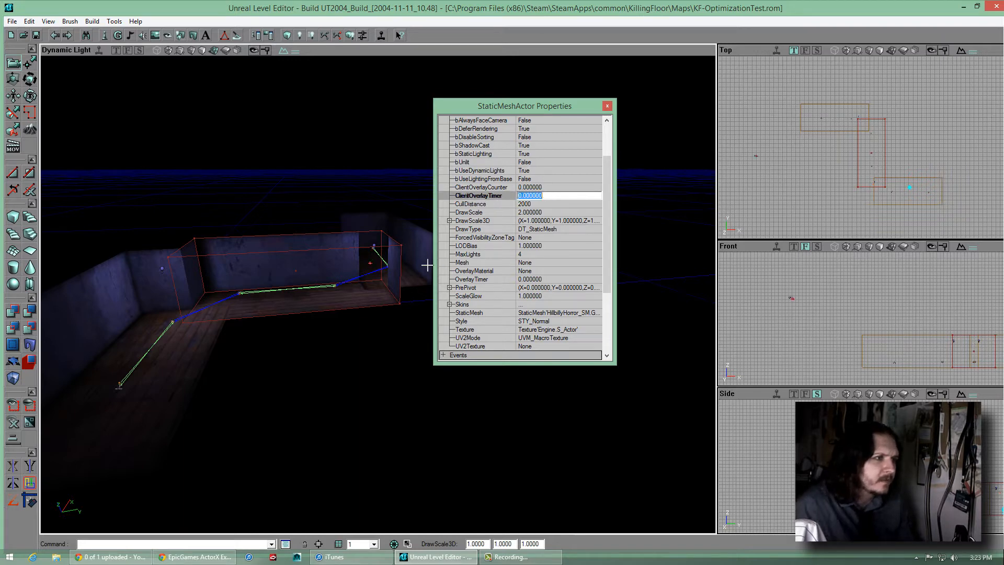
pyautogui.moveTo(380, 289); pyautogui.dragTo(445, 191)
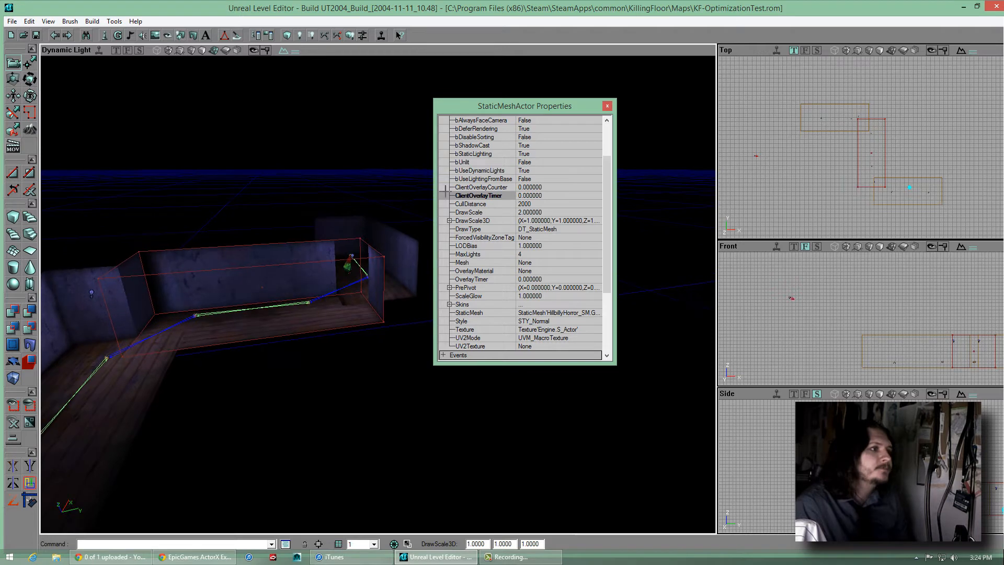
# Close the gnome's properties and view it through the corridor from several distances to examine the effect of its cull distance
pyautogui.click(608, 106)
pyautogui.moveTo(556, 214)
pyautogui.mouseDown()
pyautogui.moveTo(377, 294)
pyautogui.moveTo(556, 214)
pyautogui.mouseUp()
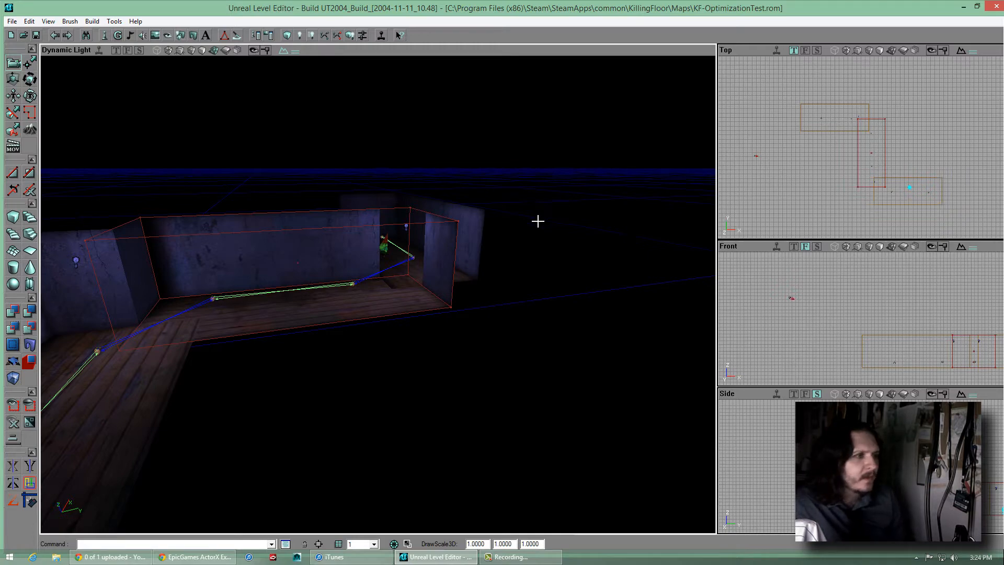
pyautogui.moveTo(540, 221); pyautogui.dragTo(377, 290, button='right')
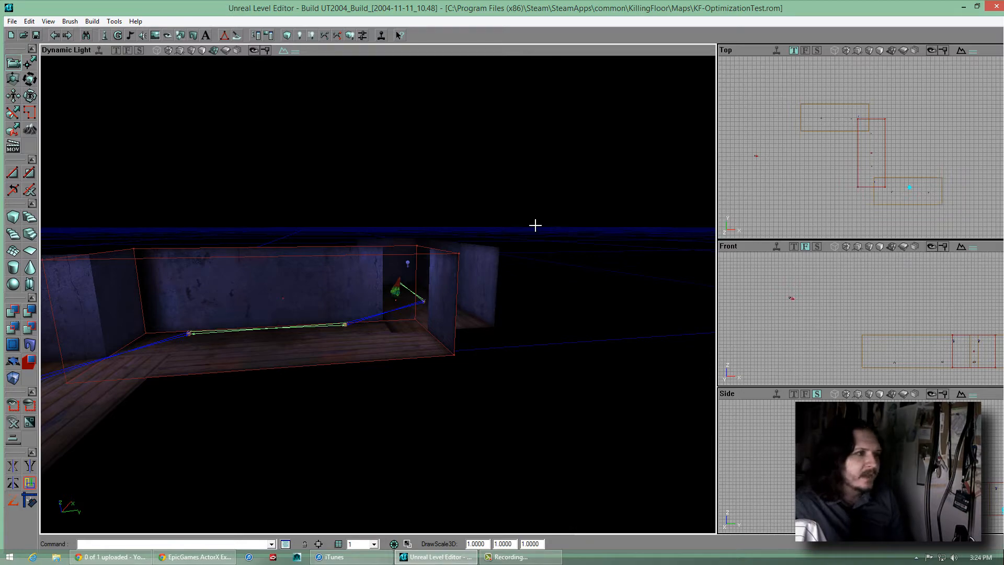
pyautogui.moveTo(534, 225)
pyautogui.mouseDown(button='right')
pyautogui.moveTo(374, 296)
pyautogui.moveTo(378, 287)
pyautogui.moveTo(374, 298)
pyautogui.moveTo(534, 211)
pyautogui.mouseUp(button='right')
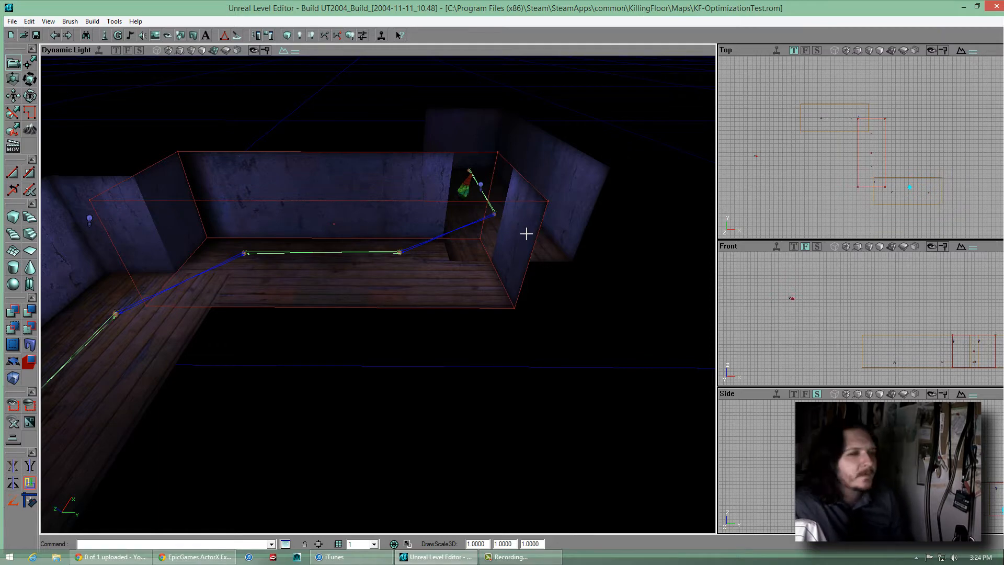
pyautogui.moveTo(526, 233); pyautogui.dragTo(378, 295, button='right')
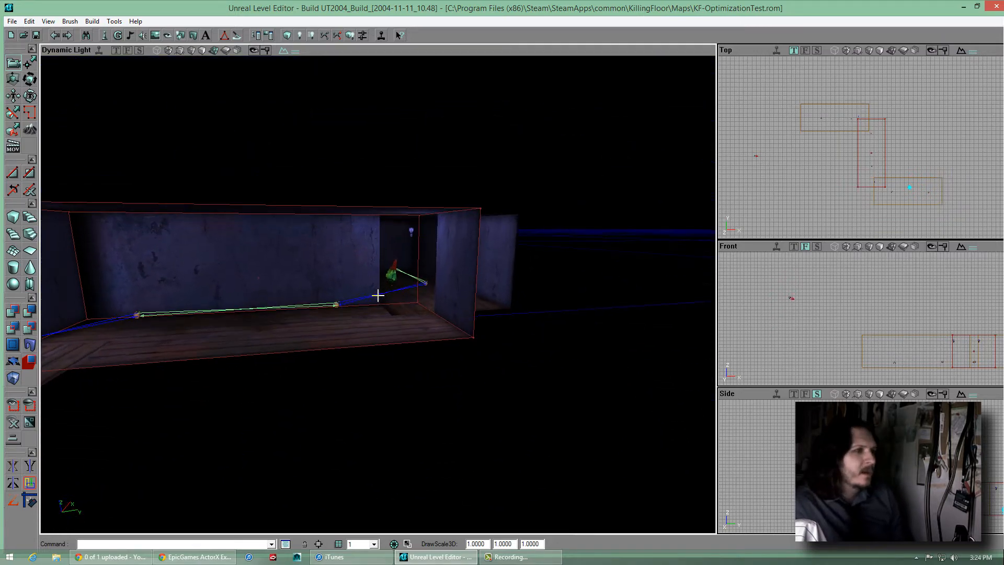
pyautogui.moveTo(377, 295); pyautogui.dragTo(378, 294)
pyautogui.moveTo(463, 393); pyautogui.dragTo(377, 292)
pyautogui.doubleClick(397, 267)
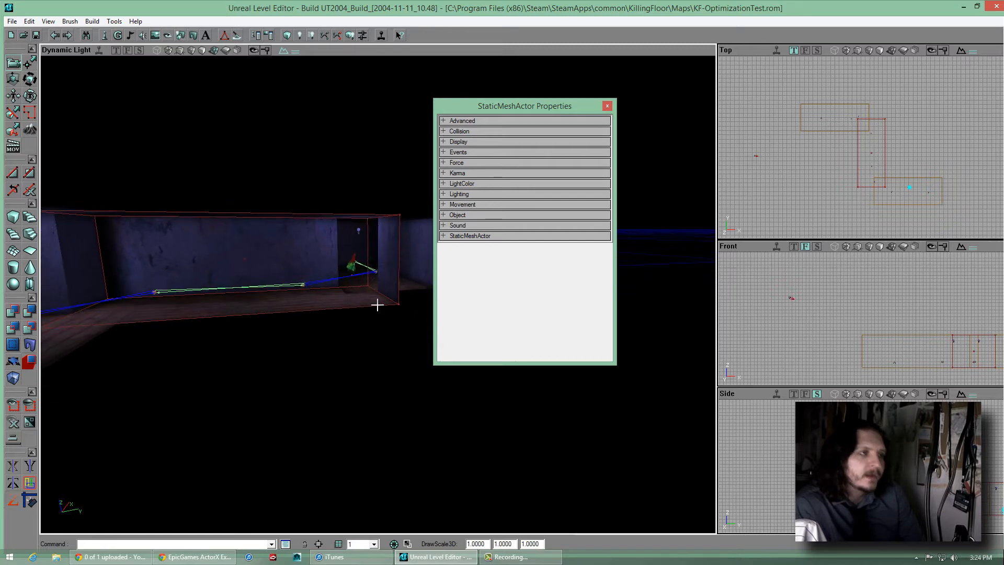
pyautogui.moveTo(375, 277)
pyautogui.mouseDown()
pyautogui.moveTo(379, 307)
pyautogui.moveTo(378, 287)
pyautogui.mouseUp()
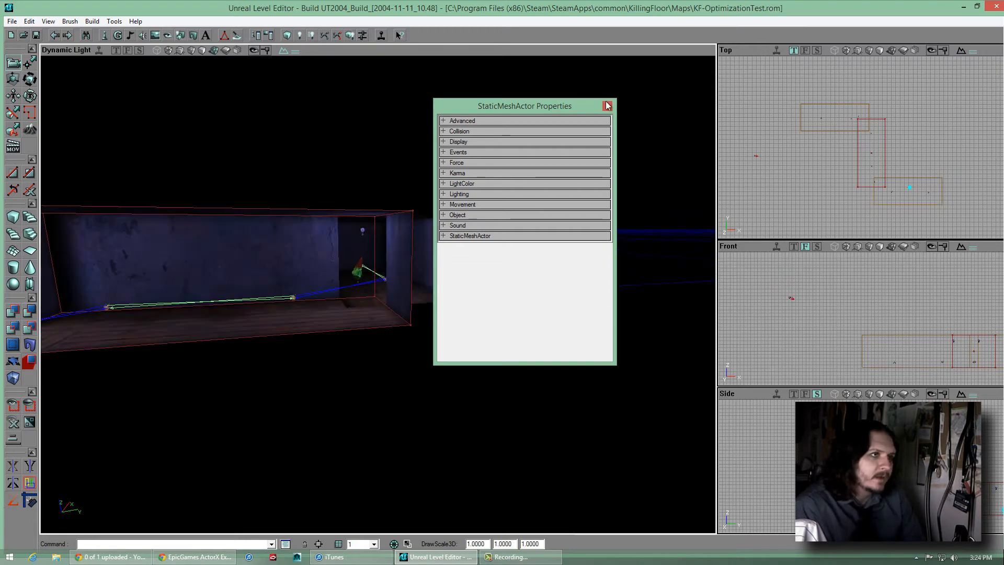
pyautogui.click(607, 105)
pyautogui.moveTo(536, 226); pyautogui.dragTo(376, 261)
pyautogui.moveTo(496, 240); pyautogui.dragTo(496, 214)
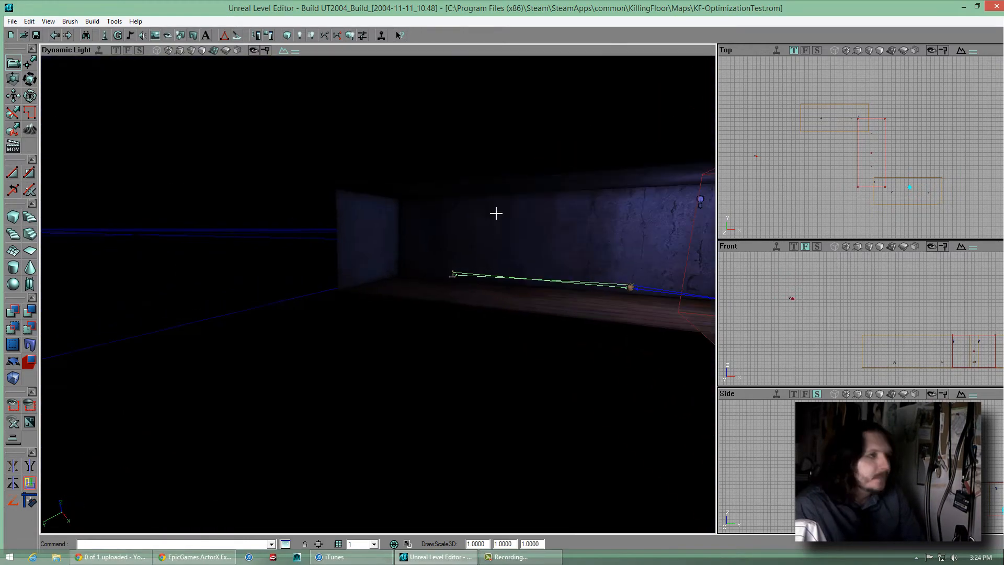
# Move the builder brush out of the corridor into the empty space between the corridor and the first room
pyautogui.moveTo(499, 340)
pyautogui.mouseDown()
pyautogui.moveTo(387, 293)
pyautogui.moveTo(352, 293)
pyautogui.moveTo(391, 275)
pyautogui.moveTo(377, 298)
pyautogui.moveTo(387, 292)
pyautogui.moveTo(374, 291)
pyautogui.moveTo(443, 365)
pyautogui.moveTo(387, 300)
pyautogui.moveTo(354, 291)
pyautogui.moveTo(452, 282)
pyautogui.mouseUp()
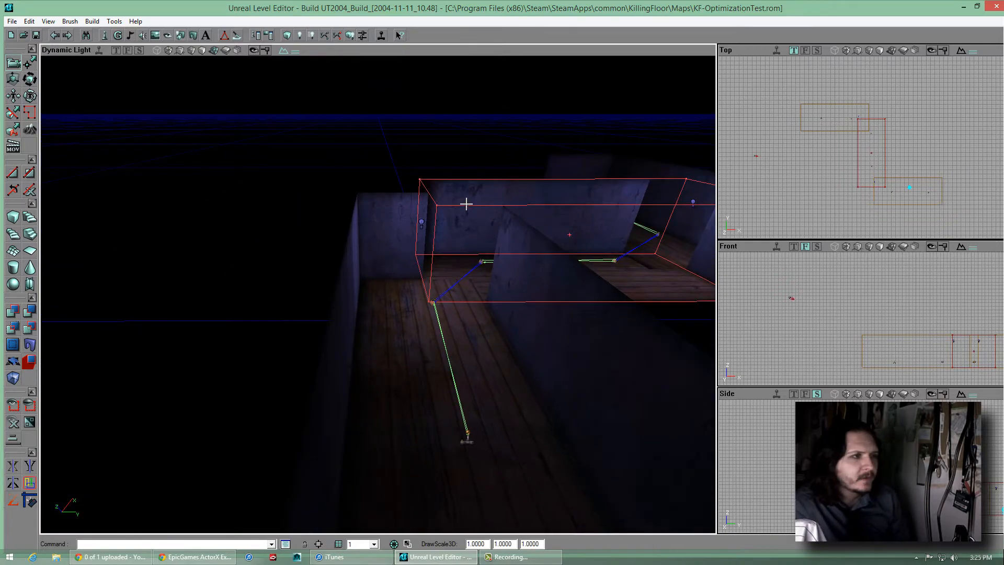
pyautogui.moveTo(466, 202)
pyautogui.mouseDown()
pyautogui.moveTo(381, 296)
pyautogui.moveTo(445, 227)
pyautogui.mouseUp()
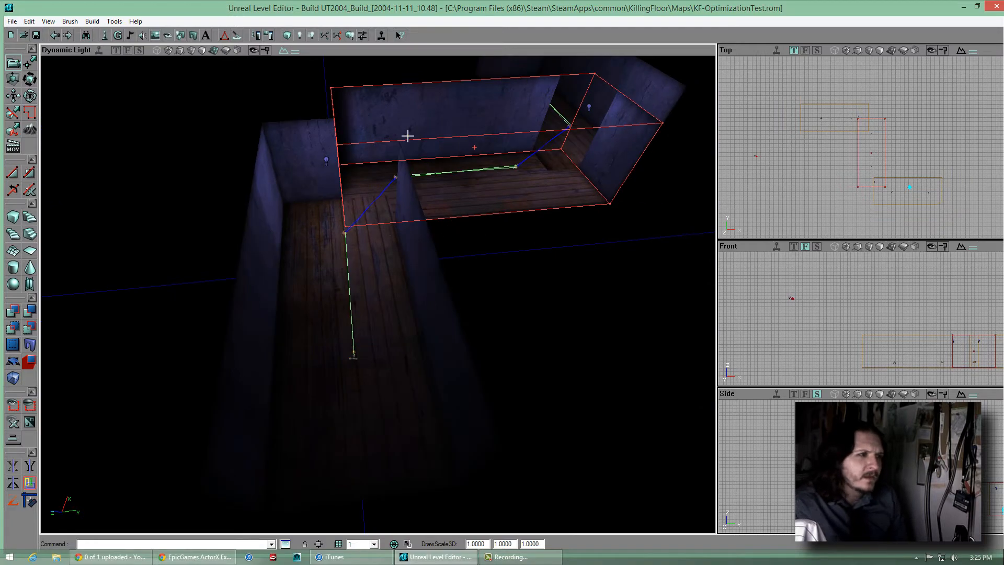
pyautogui.moveTo(544, 217)
pyautogui.mouseDown()
pyautogui.moveTo(385, 269)
pyautogui.moveTo(517, 230)
pyautogui.moveTo(385, 297)
pyautogui.moveTo(375, 292)
pyautogui.moveTo(524, 236)
pyautogui.mouseUp()
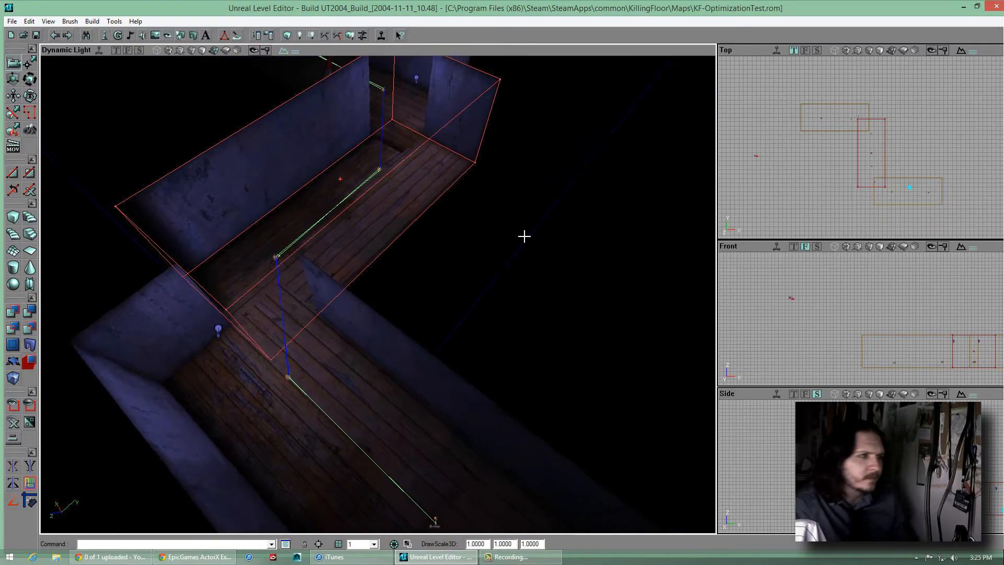
pyautogui.moveTo(527, 295)
pyautogui.mouseDown()
pyautogui.moveTo(377, 291)
pyautogui.moveTo(524, 312)
pyautogui.mouseUp()
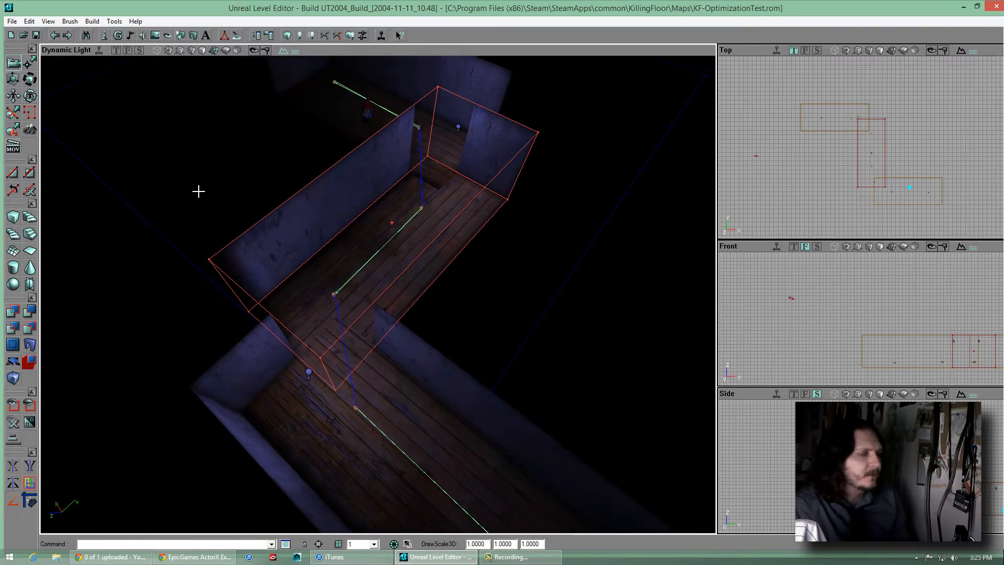
pyautogui.keyDown('ctrl'); pyautogui.moveTo(376, 293); pyautogui.dragTo(376, 293); pyautogui.keyUp('ctrl')
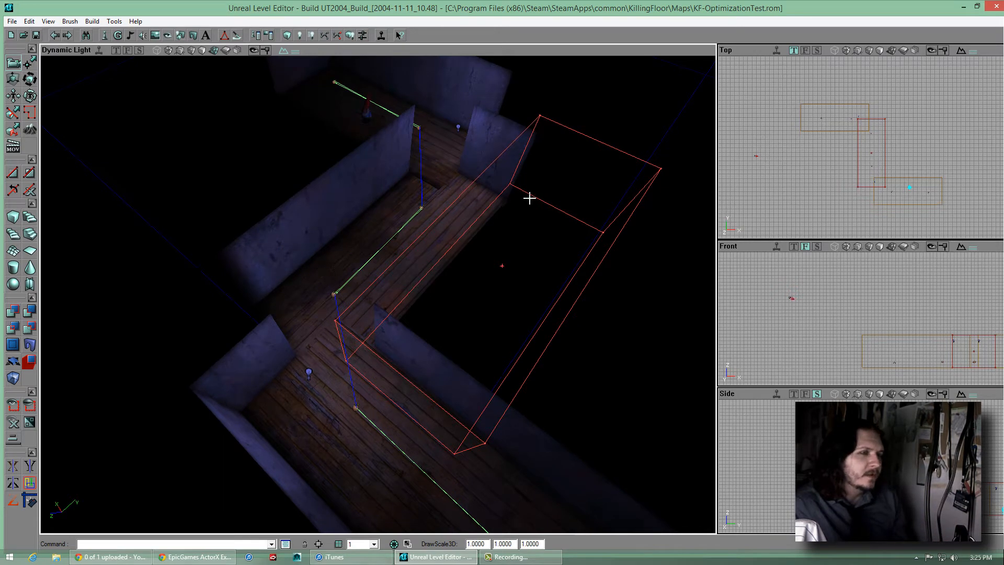
pyautogui.keyDown('ctrl'); pyautogui.moveTo(377, 293); pyautogui.dragTo(377, 295); pyautogui.keyUp('ctrl')
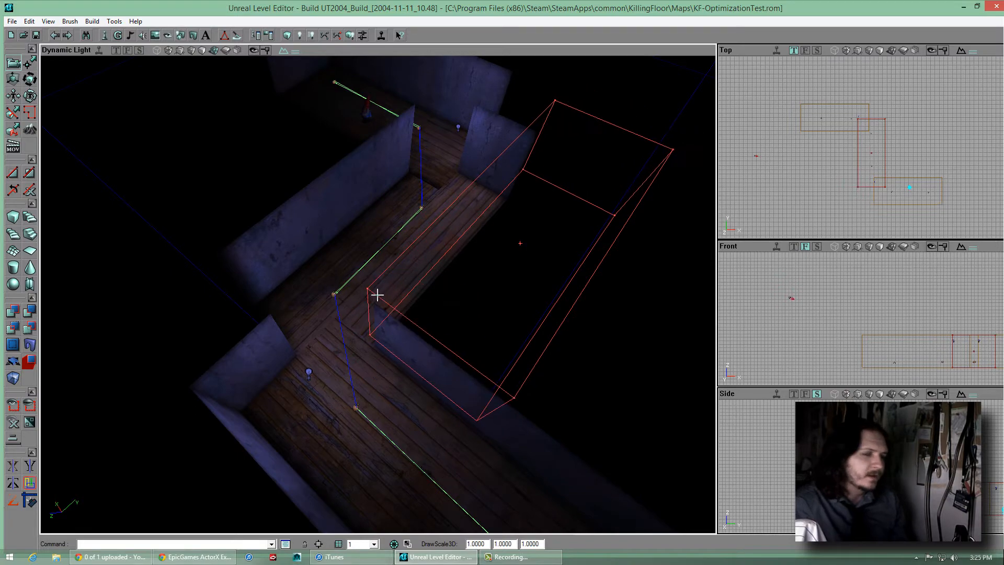
pyautogui.moveTo(377, 295); pyautogui.dragTo(375, 293, button='right')
pyautogui.moveTo(375, 293)
pyautogui.mouseDown()
pyautogui.moveTo(381, 285)
pyautogui.moveTo(376, 294)
pyautogui.mouseUp()
pyautogui.moveTo(495, 273)
pyautogui.keyDown('ctrl'); pyautogui.mouseDown()
pyautogui.moveTo(350, 293)
pyautogui.moveTo(377, 294)
pyautogui.mouseUp(); pyautogui.keyUp('ctrl')
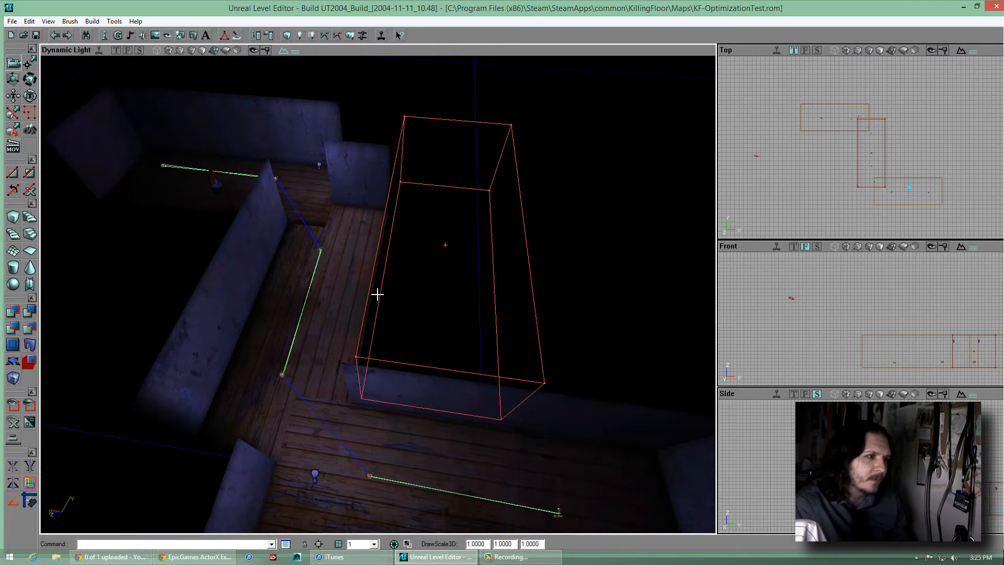
pyautogui.moveTo(377, 294)
pyautogui.mouseDown(button='right')
pyautogui.moveTo(363, 287)
pyautogui.moveTo(377, 295)
pyautogui.mouseUp(button='right')
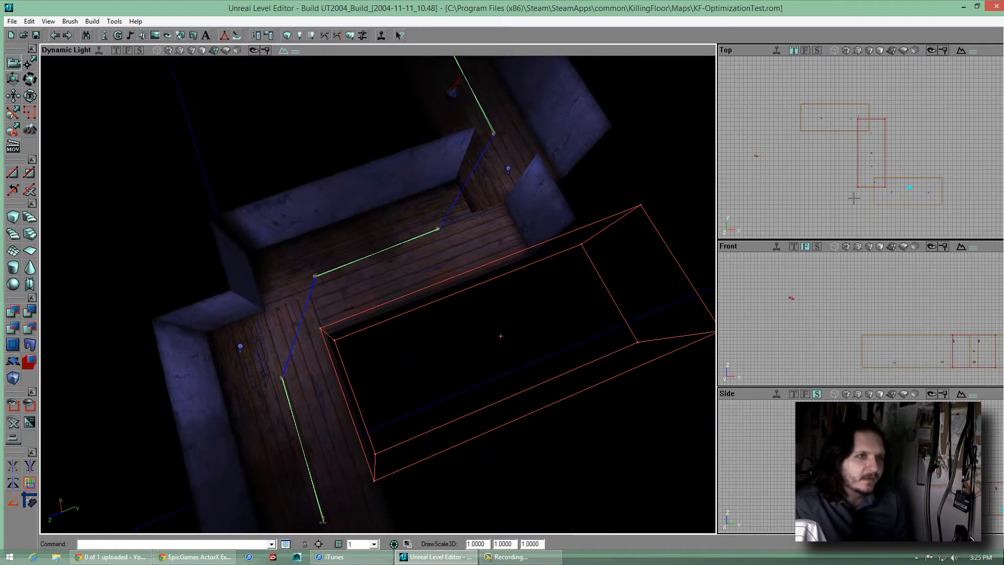
# Position the builder brush in the top view alongside the corridor, just outside the first room's wall
pyautogui.keyDown('ctrl'); pyautogui.moveTo(854, 198); pyautogui.dragTo(862, 146); pyautogui.keyUp('ctrl')
pyautogui.scroll(5, 862, 147)
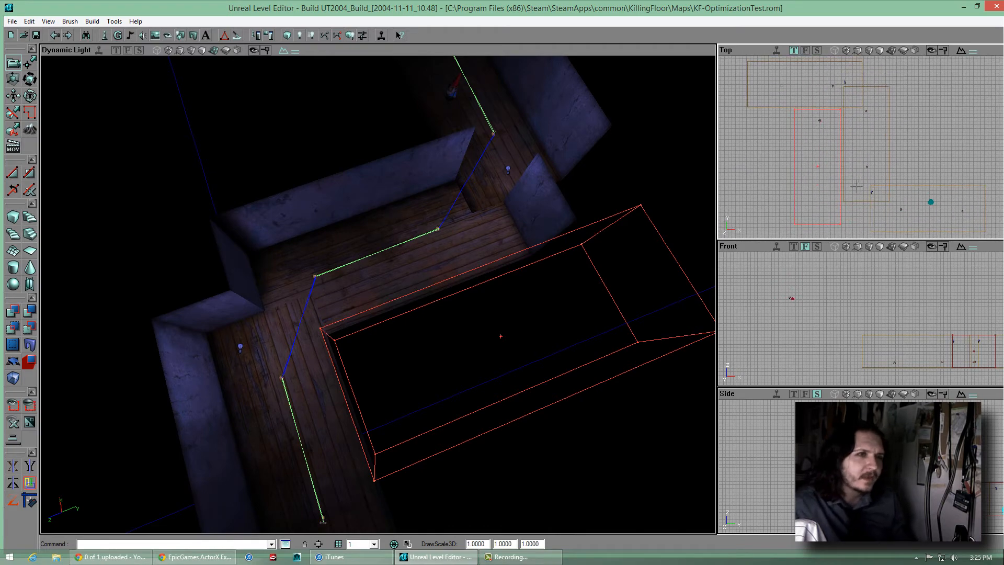
pyautogui.keyDown('ctrl'); pyautogui.moveTo(857, 186); pyautogui.dragTo(862, 145); pyautogui.keyUp('ctrl')
pyautogui.moveTo(391, 202); pyautogui.dragTo(377, 301, button='right')
pyautogui.moveTo(378, 301)
pyautogui.mouseDown()
pyautogui.moveTo(365, 271)
pyautogui.moveTo(377, 289)
pyautogui.mouseUp()
pyautogui.moveTo(760, 161)
pyautogui.mouseDown()
pyautogui.moveTo(861, 146)
pyautogui.moveTo(760, 161)
pyautogui.mouseUp()
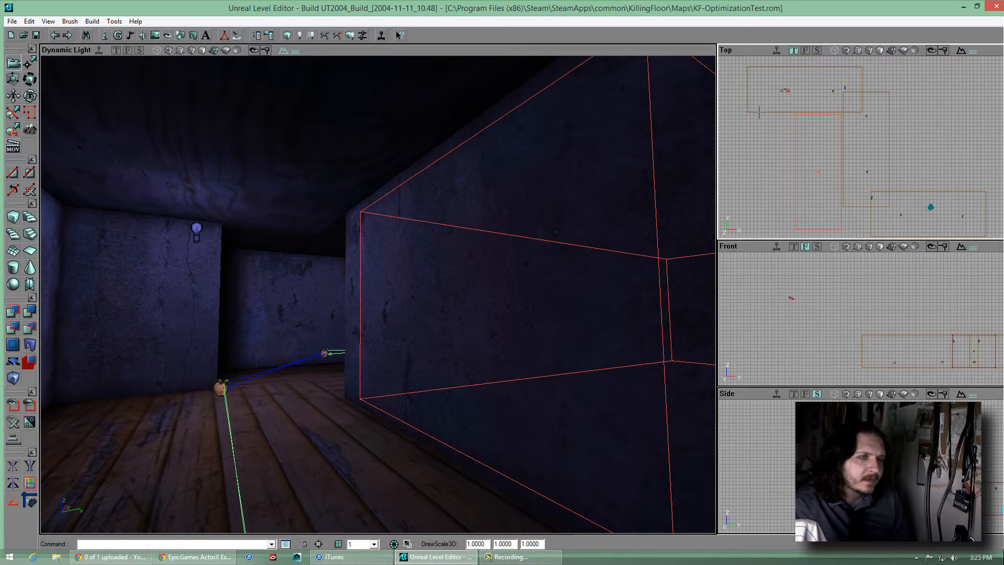
# Examine the first room's wall next to the builder brush from inside and above, highlighting that wall surface and deselecting it
pyautogui.moveTo(619, 228)
pyautogui.mouseDown()
pyautogui.moveTo(381, 293)
pyautogui.moveTo(369, 162)
pyautogui.moveTo(376, 287)
pyautogui.mouseUp()
pyautogui.moveTo(376, 287); pyautogui.dragTo(289, 213, button='right')
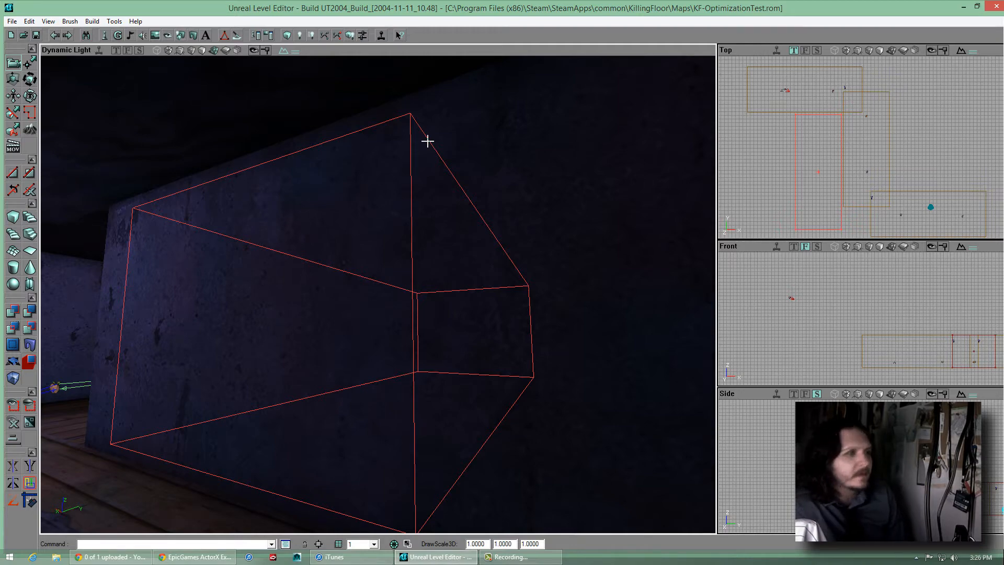
pyautogui.moveTo(523, 173)
pyautogui.mouseDown(button='right')
pyautogui.moveTo(379, 296)
pyautogui.moveTo(375, 282)
pyautogui.moveTo(372, 321)
pyautogui.moveTo(378, 289)
pyautogui.moveTo(423, 298)
pyautogui.moveTo(375, 293)
pyautogui.moveTo(526, 184)
pyautogui.moveTo(369, 303)
pyautogui.moveTo(401, 267)
pyautogui.moveTo(376, 300)
pyautogui.moveTo(539, 219)
pyautogui.mouseUp(button='right')
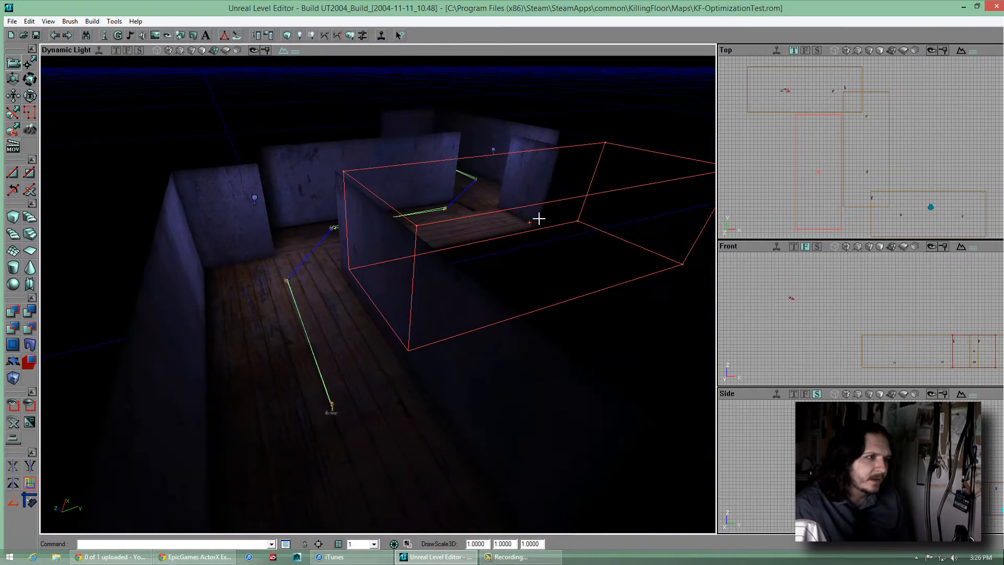
pyautogui.click(340, 289)
pyautogui.click(383, 222)
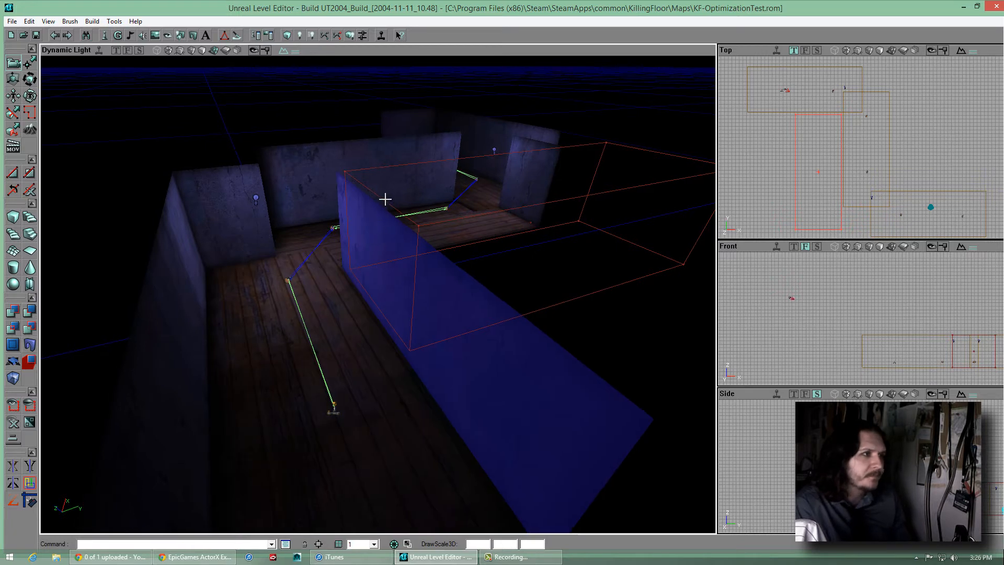
pyautogui.click(386, 200)
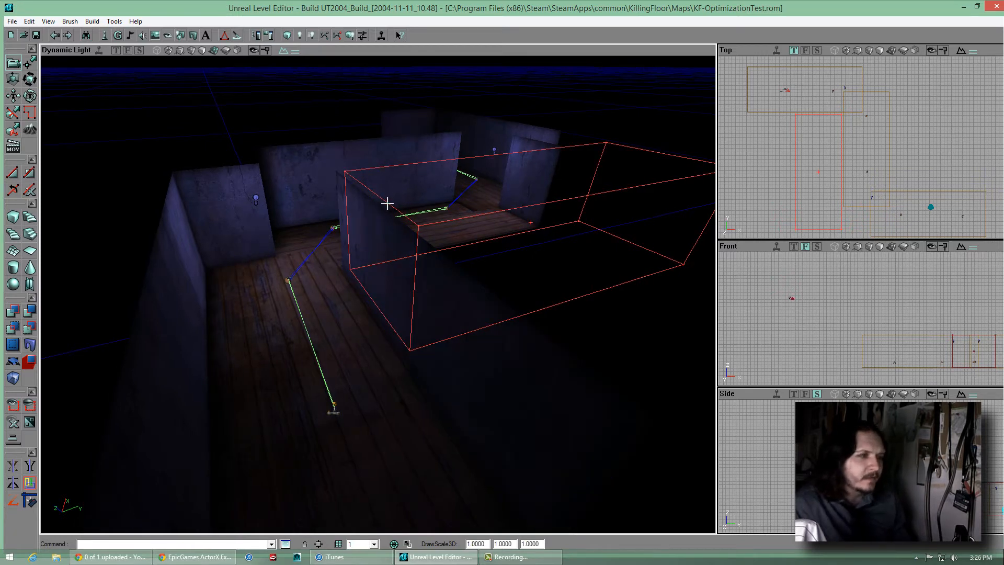
# Examine the line of sight from the first room around the brush's corner into the corridor and the far room
pyautogui.moveTo(399, 331); pyautogui.dragTo(378, 289)
pyautogui.moveTo(379, 289)
pyautogui.mouseDown(button='right')
pyautogui.moveTo(377, 309)
pyautogui.moveTo(374, 285)
pyautogui.mouseUp(button='right')
pyautogui.moveTo(375, 284)
pyautogui.mouseDown()
pyautogui.moveTo(387, 293)
pyautogui.moveTo(328, 280)
pyautogui.moveTo(377, 291)
pyautogui.moveTo(361, 279)
pyautogui.moveTo(383, 294)
pyautogui.mouseUp()
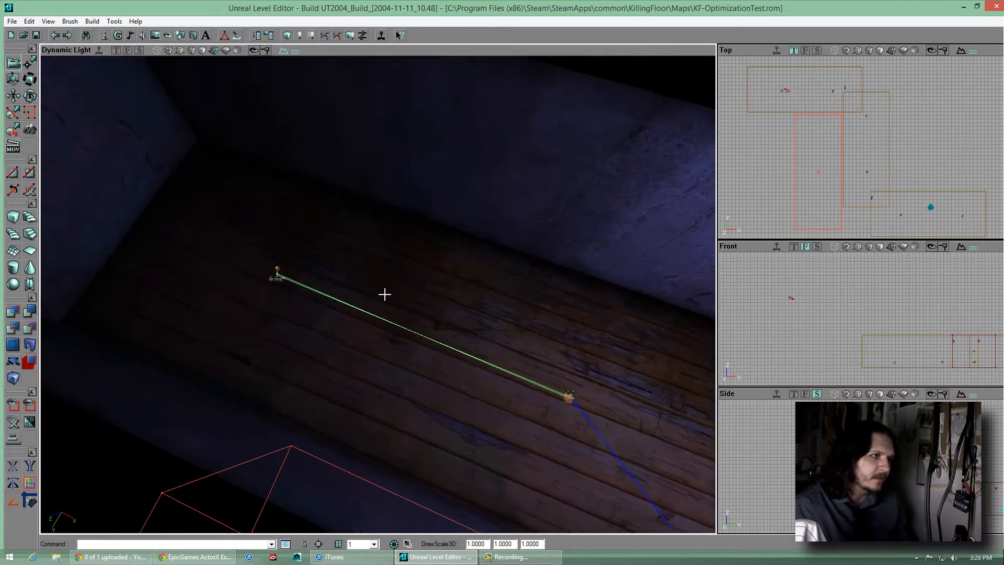
pyautogui.moveTo(383, 293)
pyautogui.mouseDown(button='right')
pyautogui.moveTo(371, 304)
pyautogui.moveTo(382, 290)
pyautogui.mouseUp(button='right')
pyautogui.moveTo(381, 291); pyautogui.dragTo(377, 294)
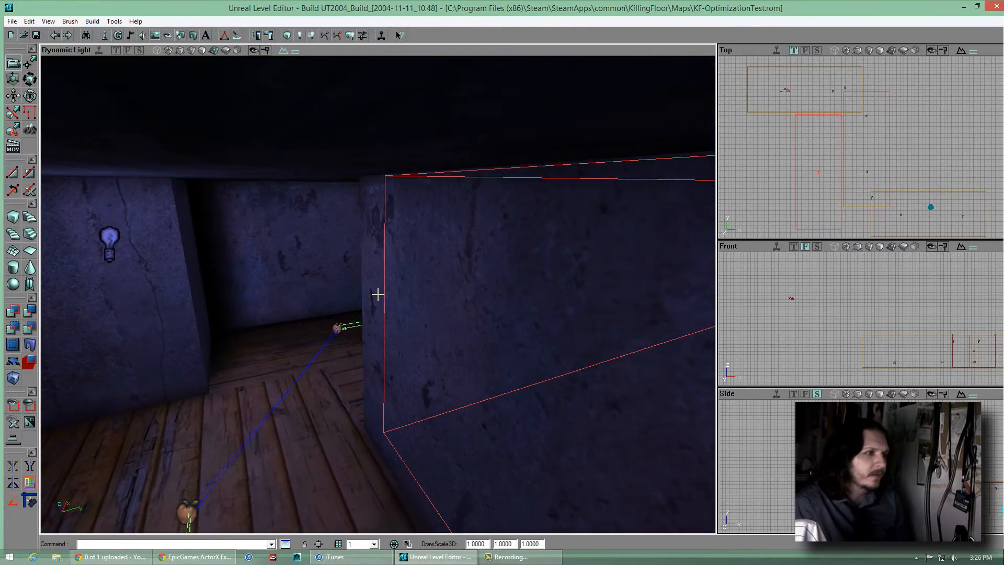
pyautogui.moveTo(378, 294); pyautogui.dragTo(399, 333, button='right')
pyautogui.moveTo(390, 289); pyautogui.dragTo(379, 296)
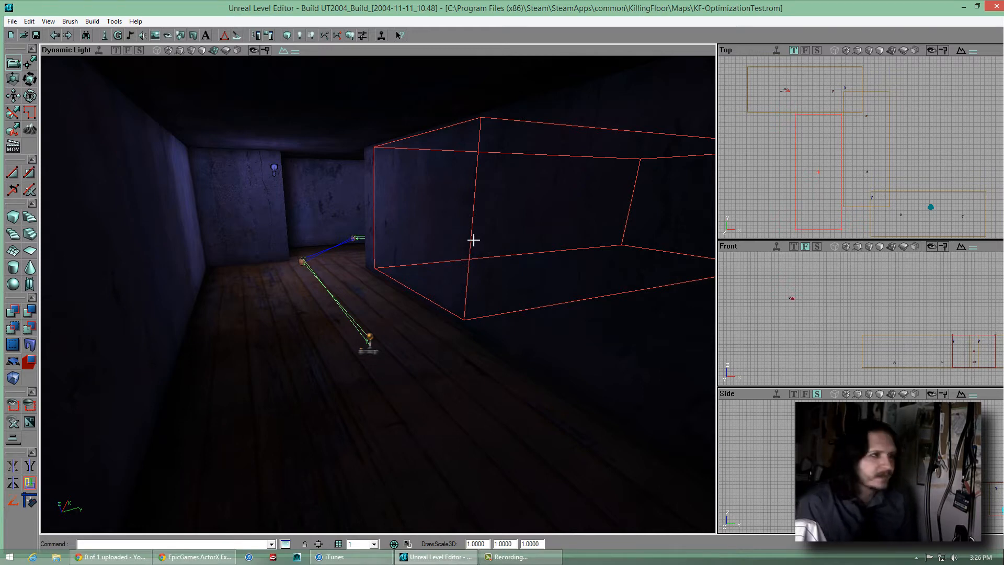
pyautogui.moveTo(492, 221); pyautogui.dragTo(377, 295)
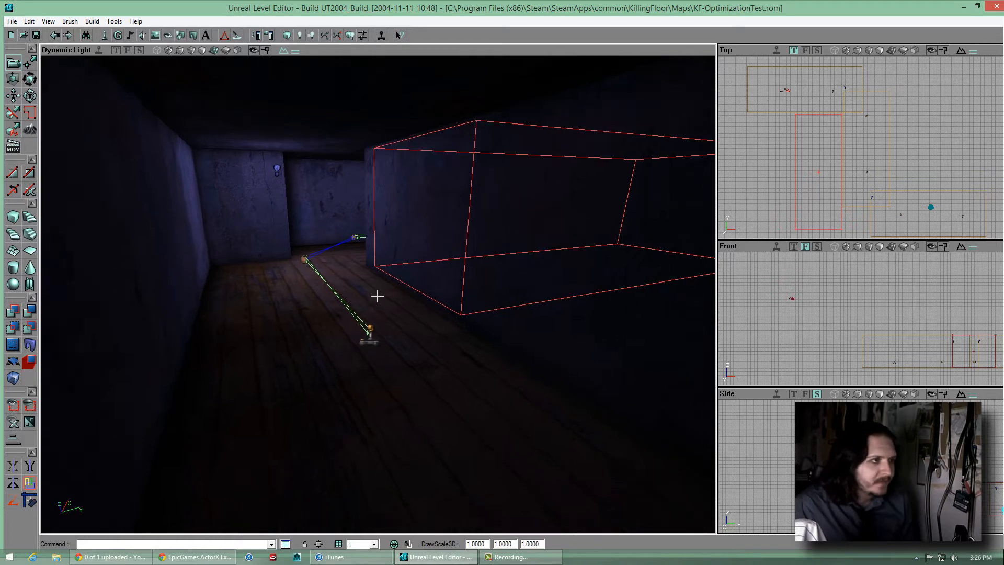
pyautogui.moveTo(377, 295); pyautogui.dragTo(377, 294, button='right')
pyautogui.moveTo(377, 294); pyautogui.dragTo(374, 300)
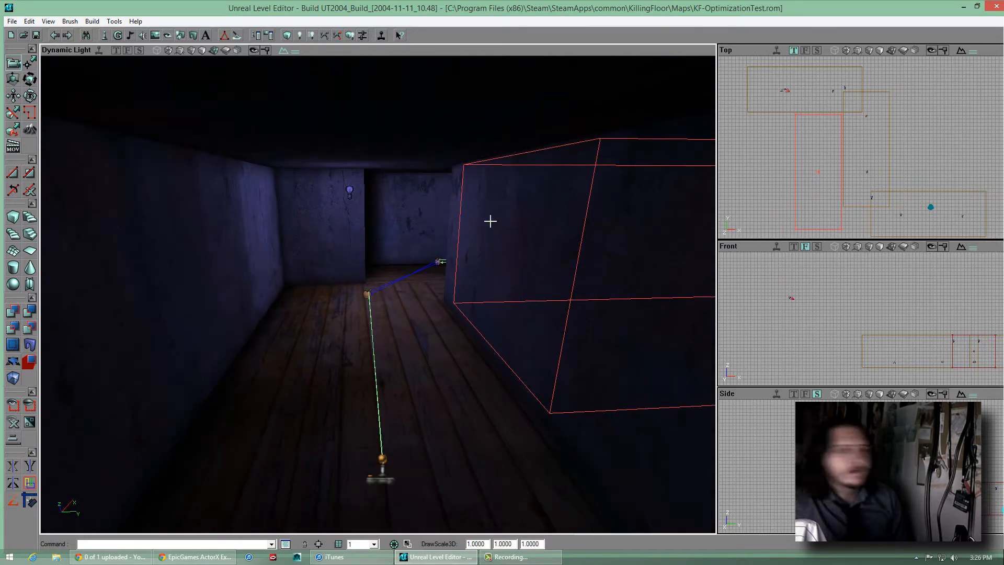
pyautogui.moveTo(481, 259)
pyautogui.mouseDown()
pyautogui.moveTo(383, 278)
pyautogui.moveTo(378, 294)
pyautogui.moveTo(370, 292)
pyautogui.moveTo(385, 287)
pyautogui.moveTo(392, 334)
pyautogui.mouseUp()
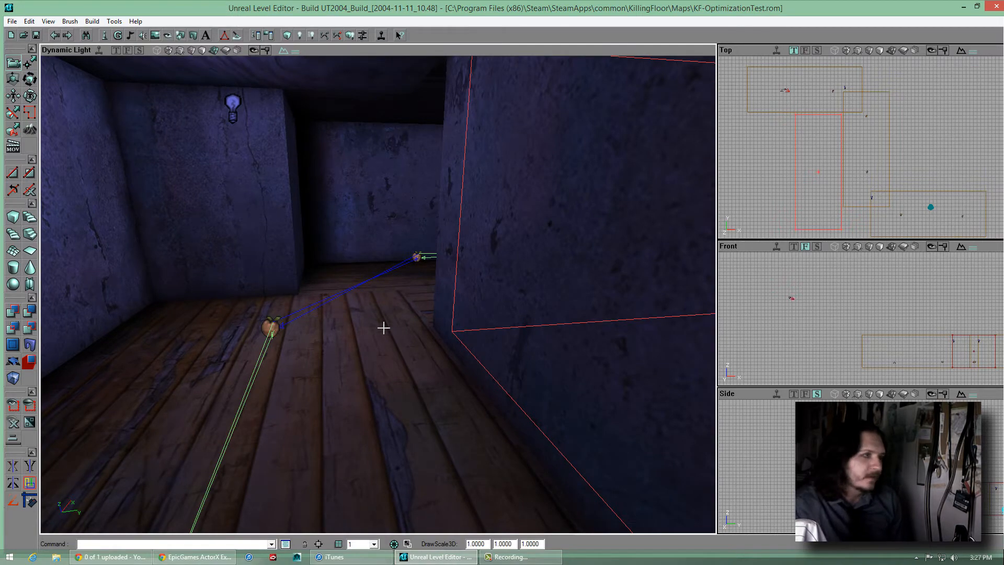
pyautogui.moveTo(378, 327)
pyautogui.mouseDown()
pyautogui.moveTo(380, 280)
pyautogui.moveTo(383, 327)
pyautogui.moveTo(403, 282)
pyautogui.moveTo(370, 298)
pyautogui.moveTo(540, 294)
pyautogui.mouseUp()
pyautogui.moveTo(378, 298)
pyautogui.mouseDown()
pyautogui.moveTo(378, 278)
pyautogui.moveTo(370, 286)
pyautogui.moveTo(410, 300)
pyautogui.moveTo(371, 307)
pyautogui.moveTo(376, 293)
pyautogui.moveTo(386, 300)
pyautogui.moveTo(361, 285)
pyautogui.moveTo(381, 291)
pyautogui.moveTo(378, 250)
pyautogui.moveTo(361, 282)
pyautogui.moveTo(378, 313)
pyautogui.moveTo(381, 287)
pyautogui.moveTo(331, 274)
pyautogui.moveTo(378, 293)
pyautogui.mouseUp()
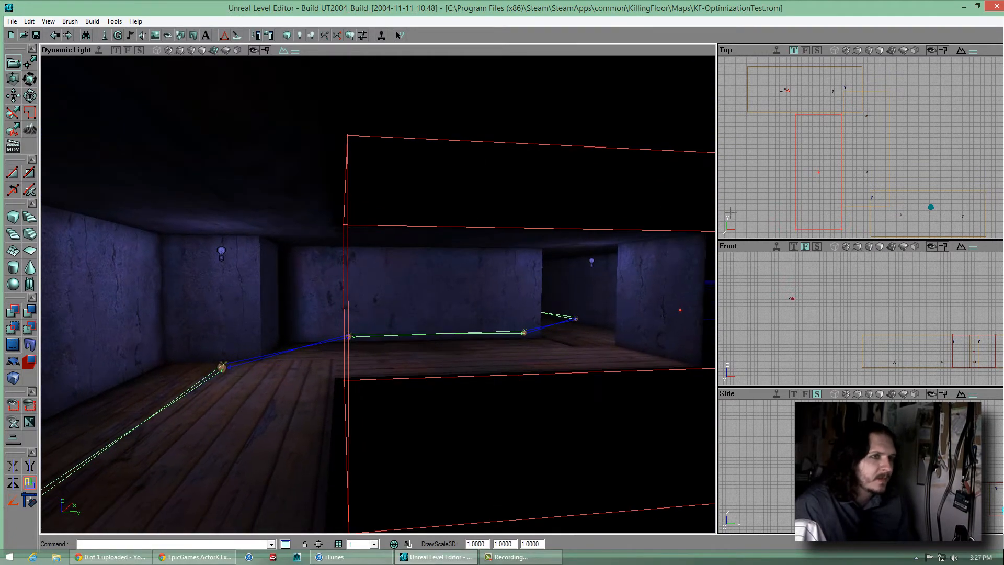
# Move the builder brush closer into the corner where the first room's wall meets the corridor's wall
pyautogui.scroll(3, 861, 148)
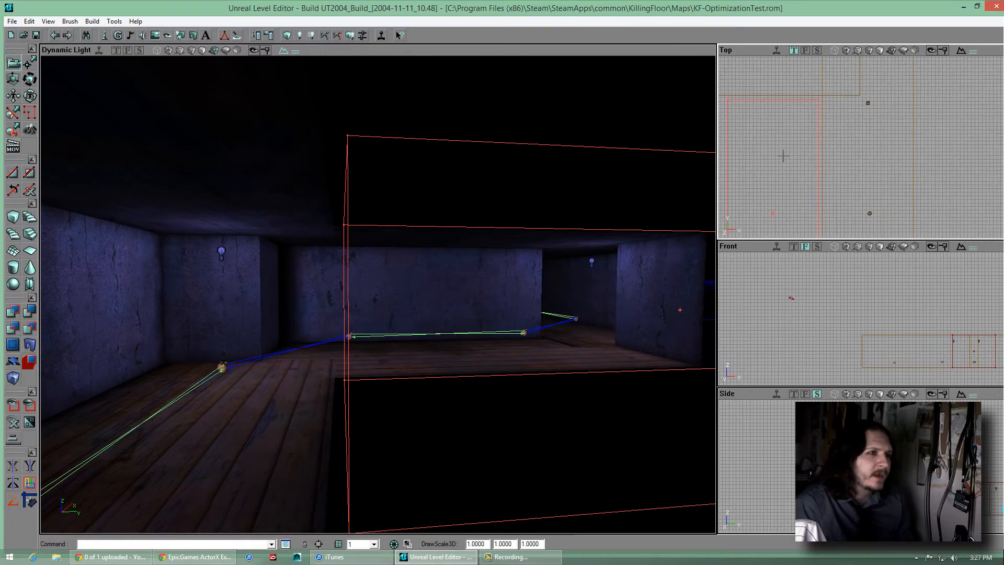
pyautogui.moveTo(783, 156); pyautogui.dragTo(861, 147)
pyautogui.moveTo(377, 294)
pyautogui.mouseDown(button='right')
pyautogui.moveTo(370, 323)
pyautogui.moveTo(377, 287)
pyautogui.moveTo(377, 297)
pyautogui.mouseUp(button='right')
pyautogui.moveTo(814, 169)
pyautogui.mouseDown(button='right')
pyautogui.moveTo(860, 148)
pyautogui.moveTo(814, 169)
pyautogui.mouseUp(button='right')
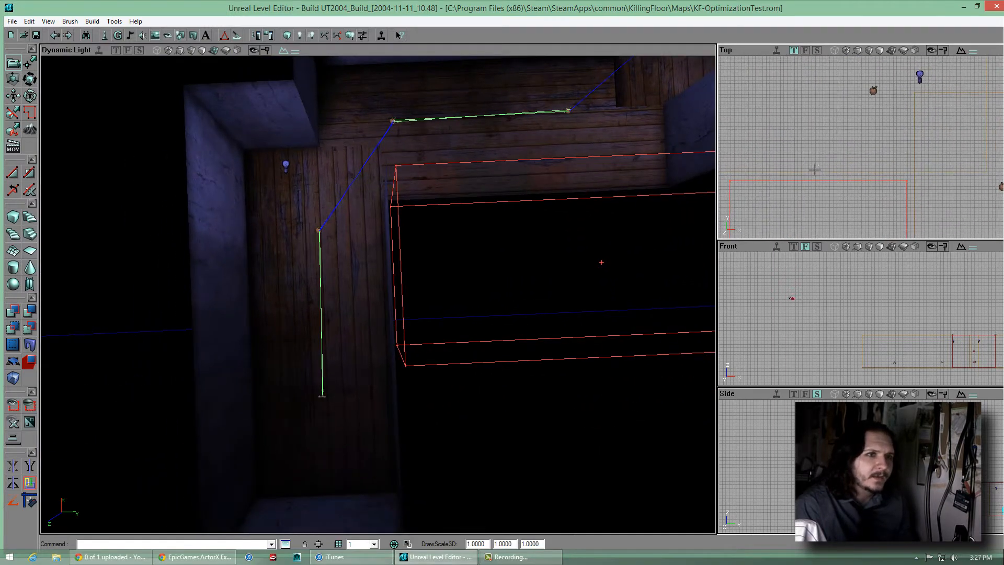
pyautogui.moveTo(376, 293); pyautogui.dragTo(377, 294, button='right')
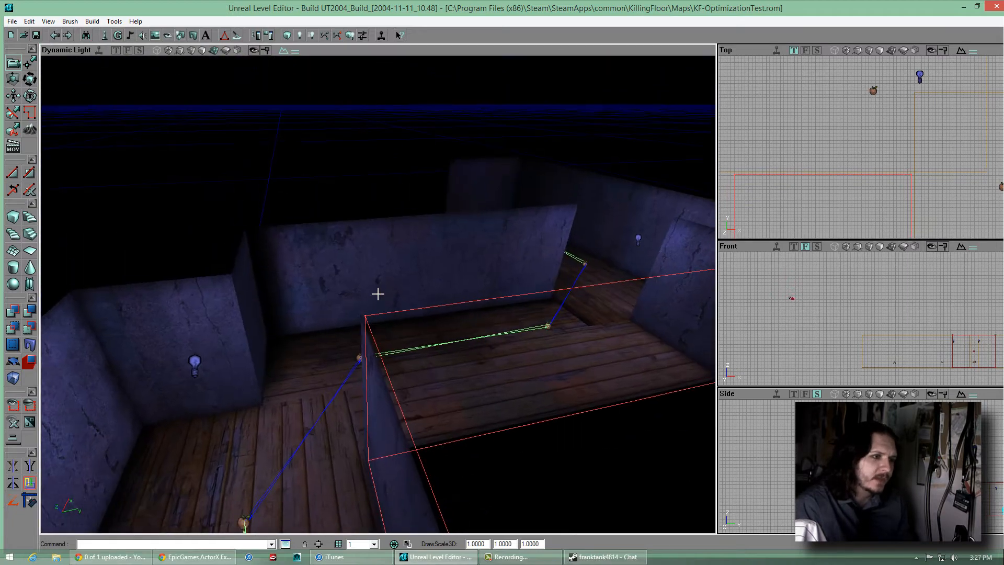
pyautogui.click(605, 556)
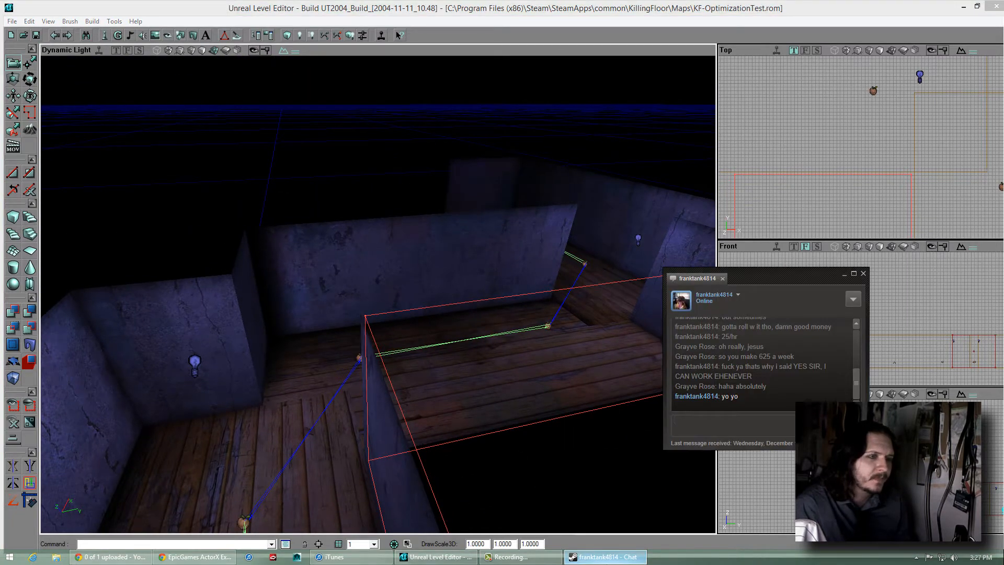
pyautogui.click(517, 398)
# Check the fit of the builder brush's corner against the room and corridor walls in the top and 3D views
pyautogui.moveTo(378, 312); pyautogui.dragTo(524, 374)
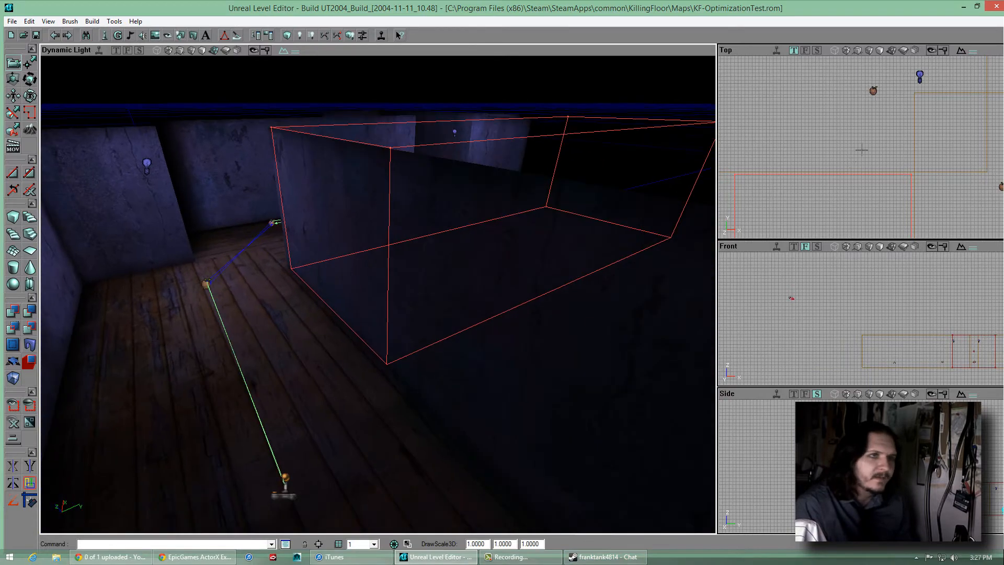
pyautogui.moveTo(861, 150)
pyautogui.mouseDown()
pyautogui.moveTo(850, 161)
pyautogui.moveTo(864, 145)
pyautogui.mouseUp()
pyautogui.moveTo(396, 291); pyautogui.dragTo(426, 310, button='right')
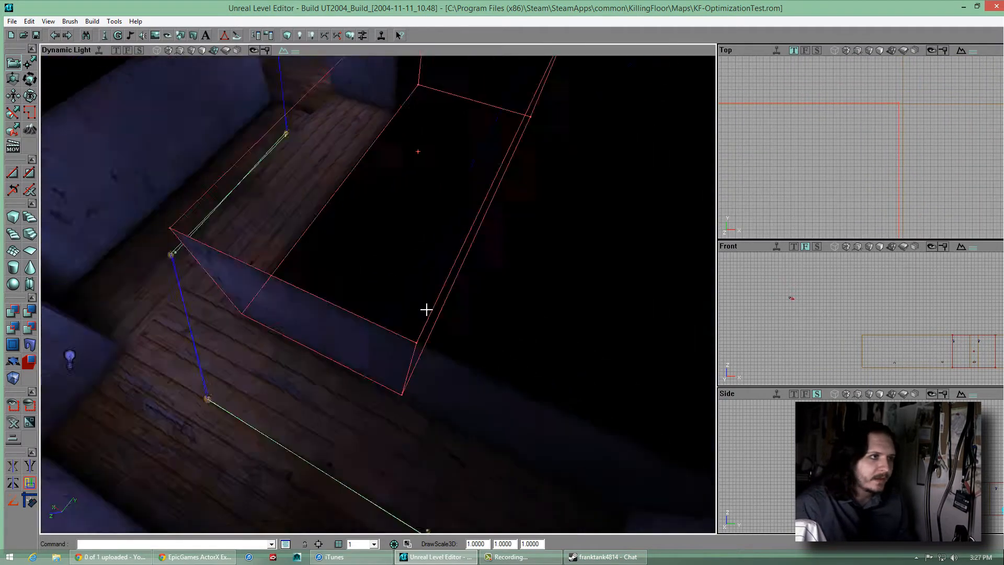
pyautogui.moveTo(426, 309); pyautogui.dragTo(378, 307)
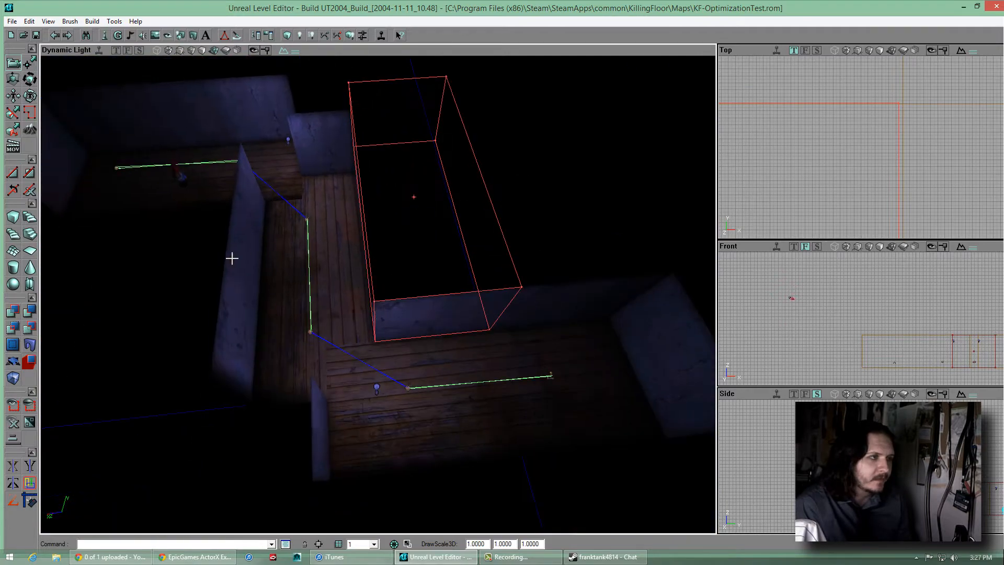
# Rebuild the cube-shaped builder brush with its width set to 1000
pyautogui.rightClick(13, 220)
pyautogui.moveTo(512, 301)
pyautogui.mouseDown()
pyautogui.moveTo(369, 294)
pyautogui.moveTo(497, 323)
pyautogui.mouseUp()
pyautogui.moveTo(328, 366)
pyautogui.mouseDown()
pyautogui.moveTo(394, 269)
pyautogui.moveTo(580, 338)
pyautogui.mouseUp()
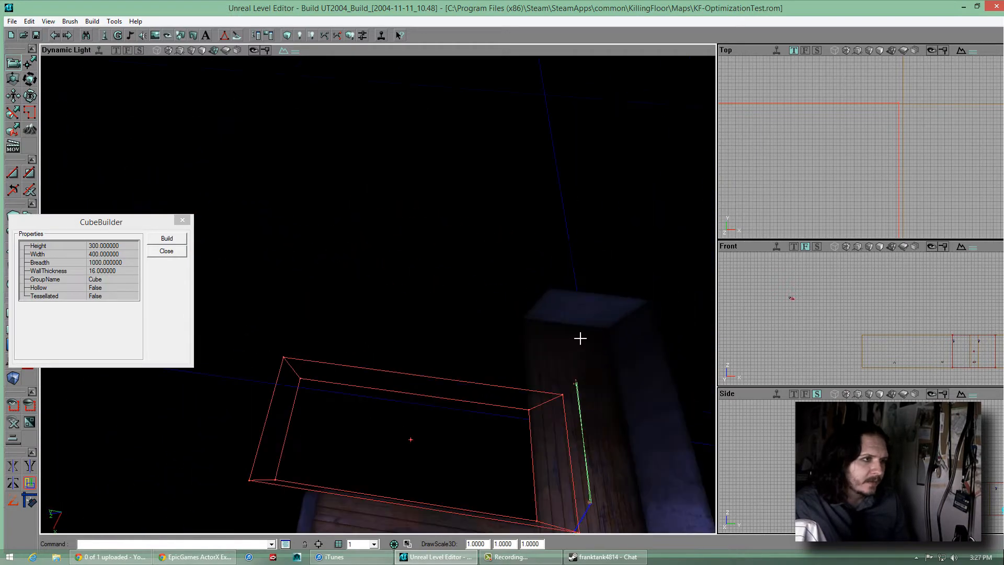
pyautogui.click(111, 255)
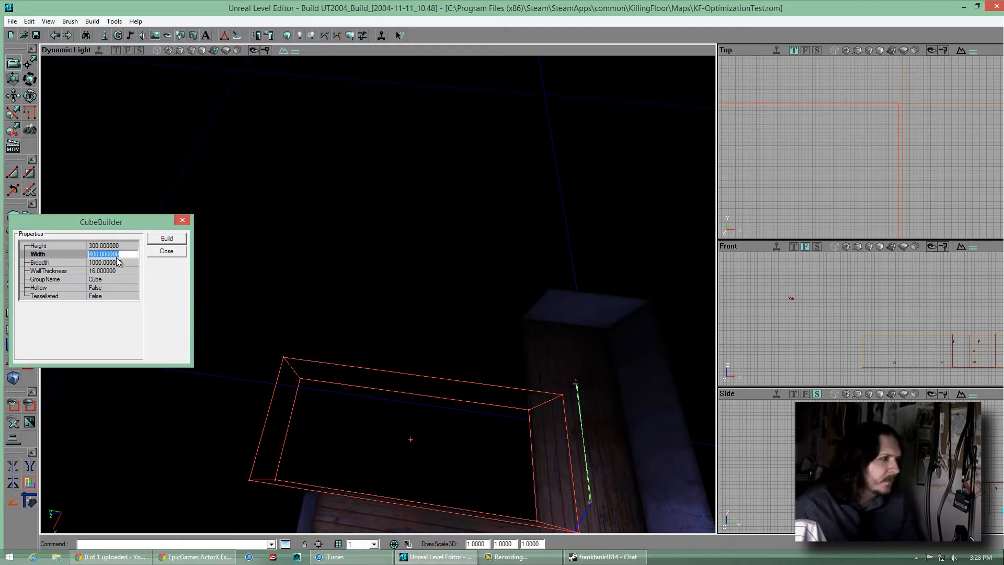
pyautogui.click(167, 238)
# Align the widened brush's corner with the corner where the first room and corridor walls meet, and close the cube settings
pyautogui.scroll(-3, 853, 202)
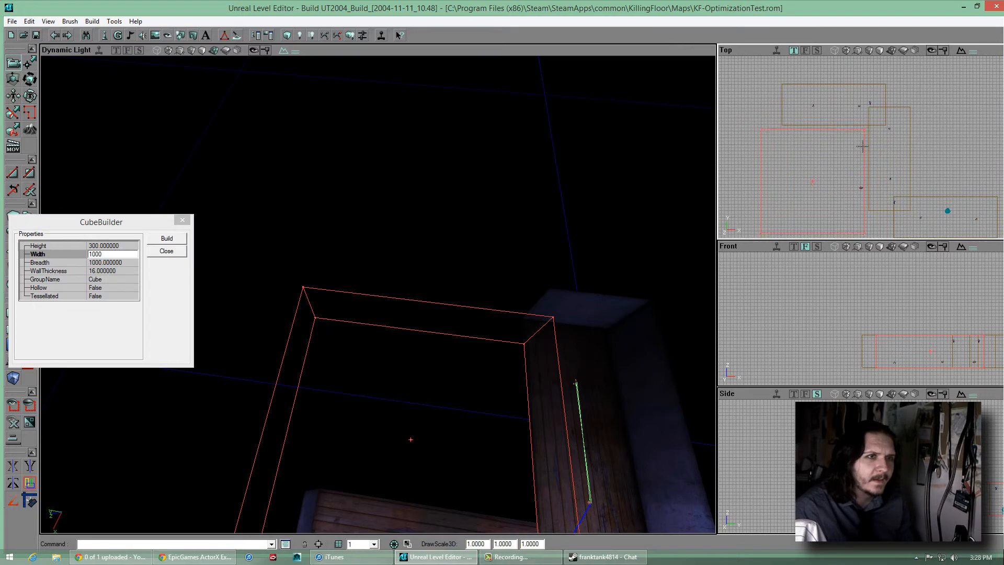
pyautogui.scroll(4, 864, 174)
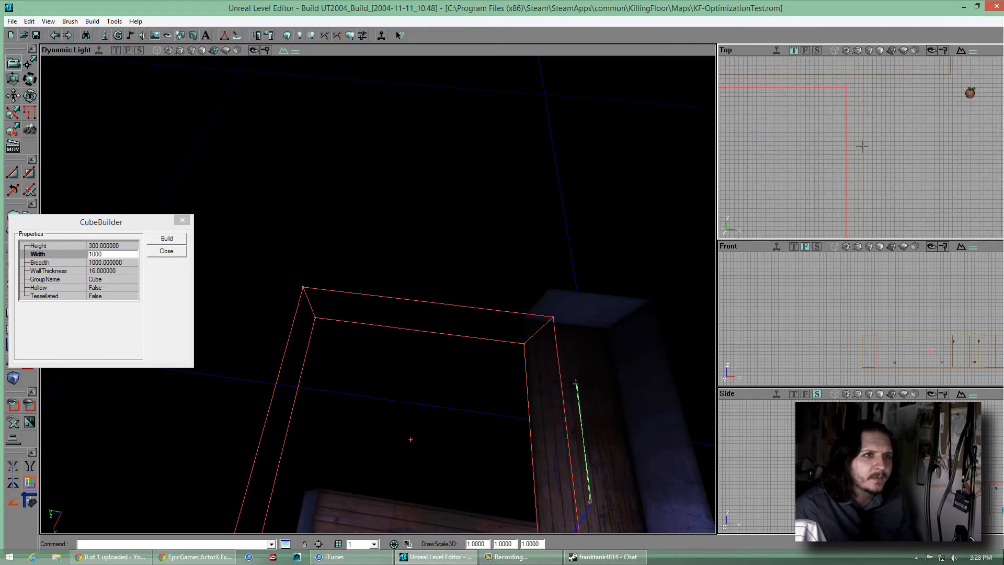
pyautogui.scroll(4, 861, 148)
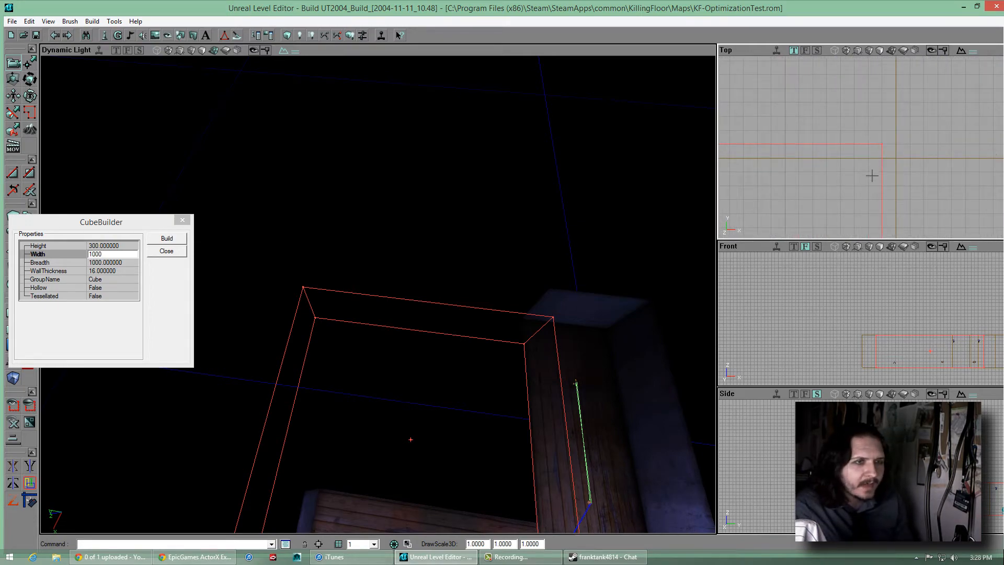
pyautogui.scroll(-6, 872, 176)
pyautogui.moveTo(572, 302)
pyautogui.mouseDown()
pyautogui.moveTo(372, 289)
pyautogui.moveTo(380, 298)
pyautogui.mouseUp()
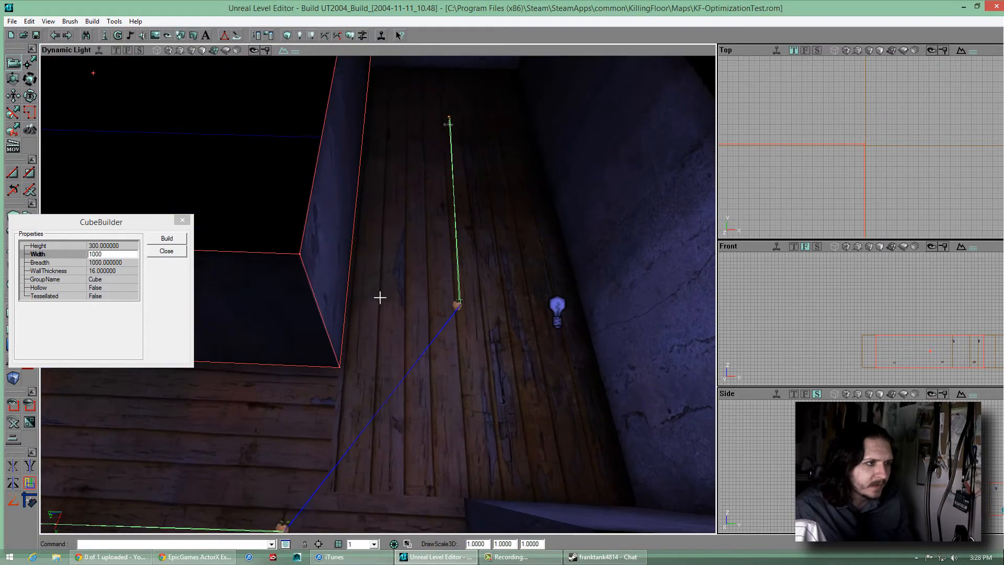
pyautogui.click(161, 252)
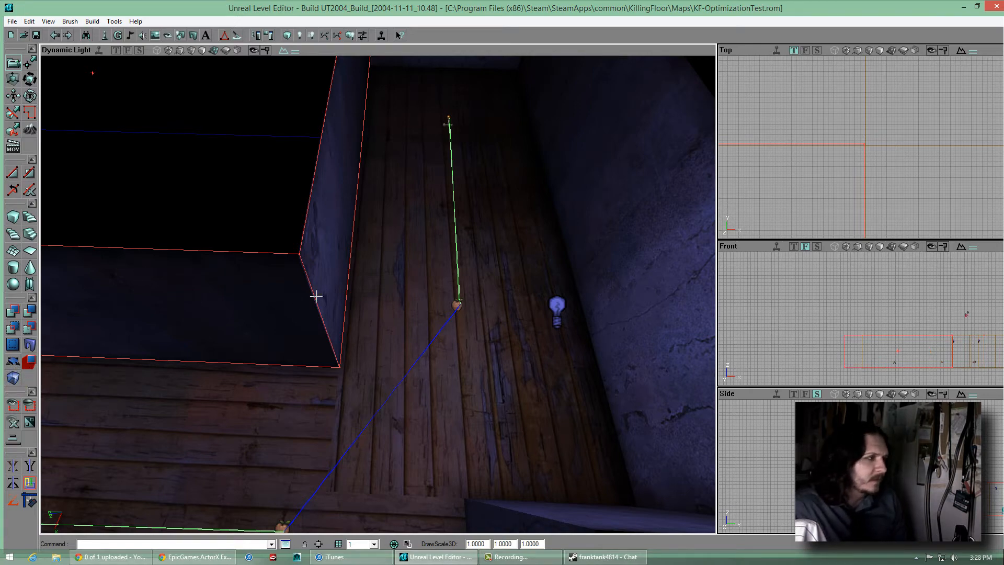
# Add the builder brush as an antiportal between the first room and the corridor, and hide the builder brush in the 3D view
pyautogui.moveTo(362, 311)
pyautogui.mouseDown(button='right')
pyautogui.moveTo(365, 285)
pyautogui.moveTo(376, 316)
pyautogui.moveTo(374, 293)
pyautogui.mouseUp(button='right')
pyautogui.moveTo(374, 294)
pyautogui.mouseDown()
pyautogui.moveTo(386, 293)
pyautogui.moveTo(377, 294)
pyautogui.mouseUp()
pyautogui.moveTo(408, 207)
pyautogui.mouseDown()
pyautogui.moveTo(376, 296)
pyautogui.moveTo(293, 186)
pyautogui.mouseUp()
pyautogui.press('b')
pyautogui.press('b')
pyautogui.press('b')
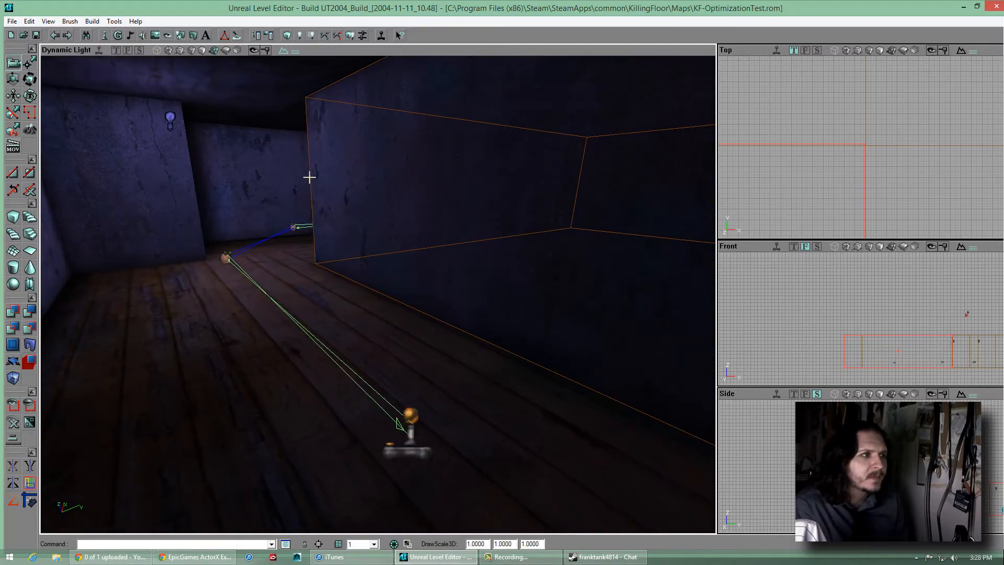
# Examine the occlusion behind the antiportal from the first room using realtime preview in wireframe mode
pyautogui.click(102, 51)
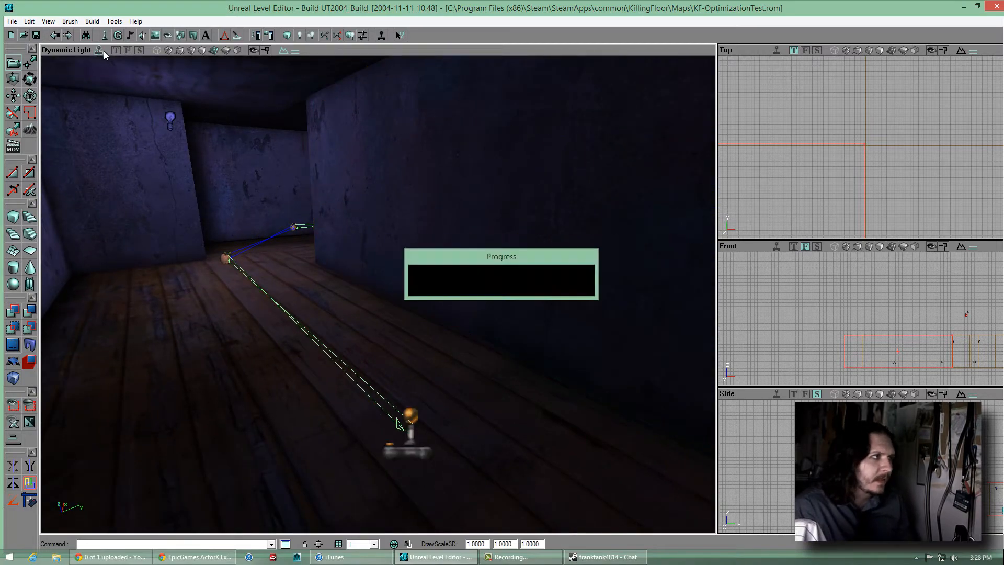
pyautogui.click(158, 50)
pyautogui.moveTo(239, 138); pyautogui.dragTo(377, 294, button='right')
pyautogui.moveTo(378, 294)
pyautogui.mouseDown()
pyautogui.moveTo(372, 266)
pyautogui.moveTo(379, 323)
pyautogui.moveTo(381, 274)
pyautogui.moveTo(372, 309)
pyautogui.moveTo(390, 294)
pyautogui.moveTo(370, 287)
pyautogui.moveTo(388, 285)
pyautogui.moveTo(379, 302)
pyautogui.moveTo(374, 284)
pyautogui.moveTo(385, 300)
pyautogui.moveTo(377, 295)
pyautogui.mouseUp()
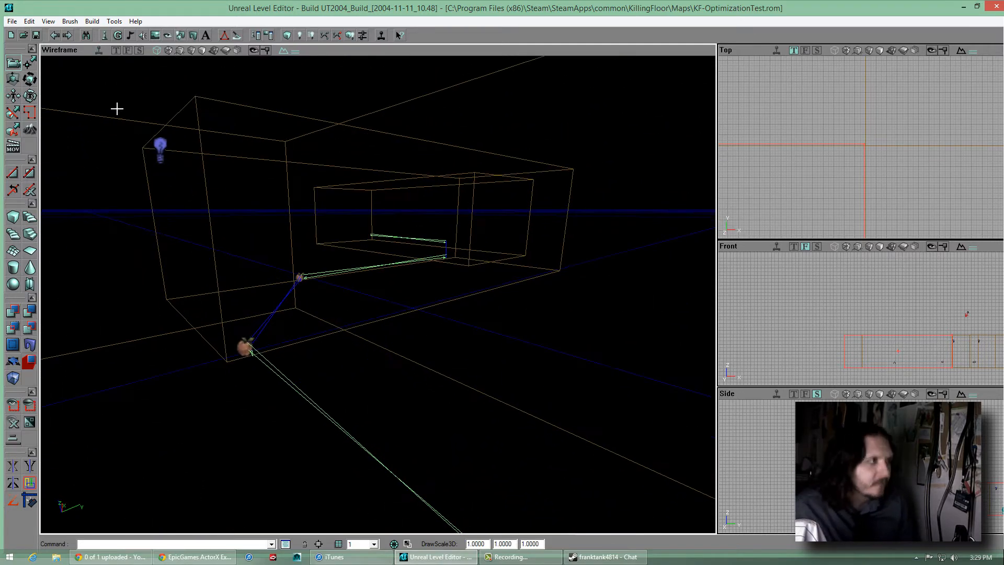
# Send the Steam chat reply "yuhh indeed, we shall" and return to the level editor
pyautogui.click(614, 559)
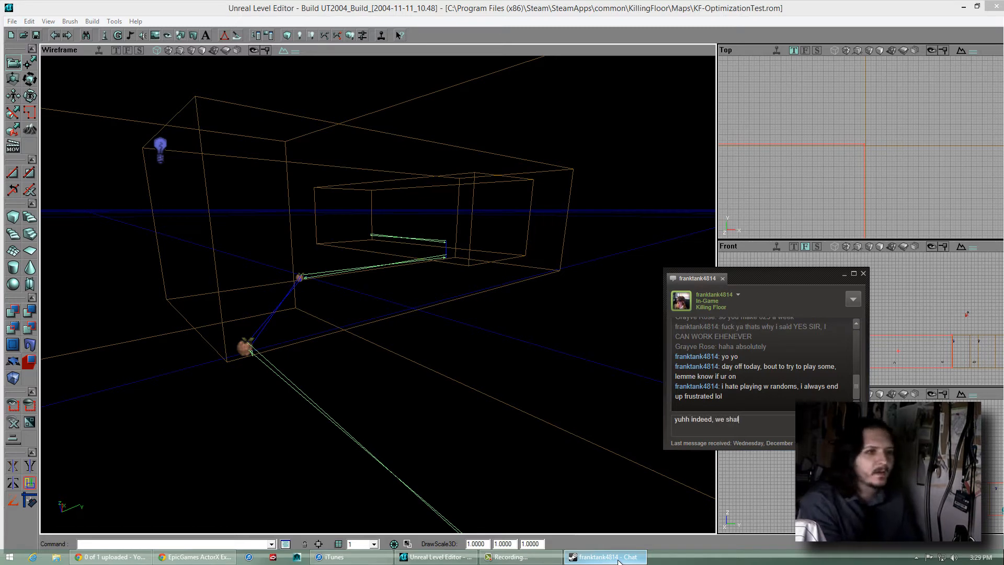
pyautogui.click(618, 559)
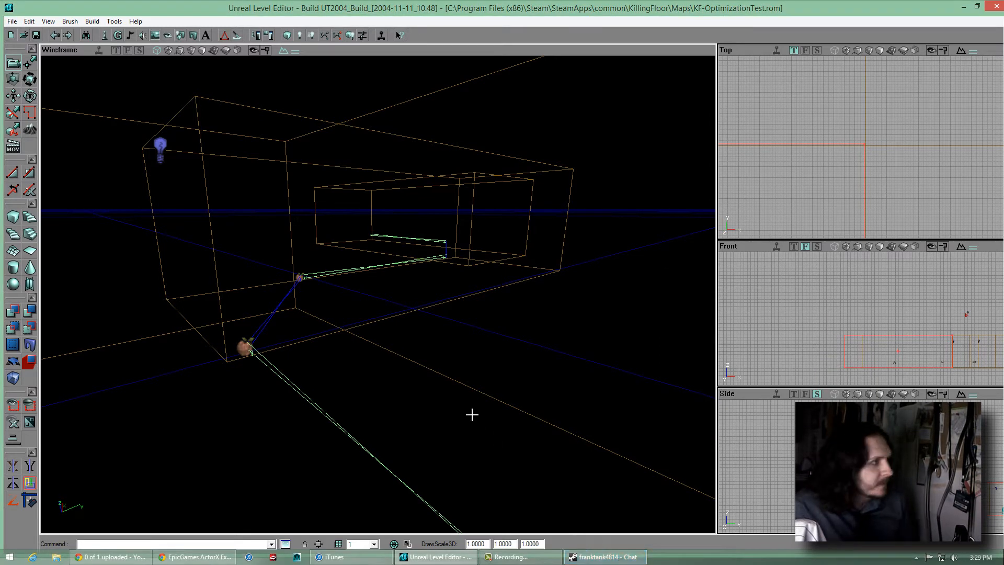
# Save the map and switch the 3D view back to Dynamic Light, facing the antiportal's corner
pyautogui.click(37, 39)
pyautogui.moveTo(472, 421)
pyautogui.mouseDown()
pyautogui.moveTo(376, 284)
pyautogui.moveTo(472, 422)
pyautogui.mouseUp()
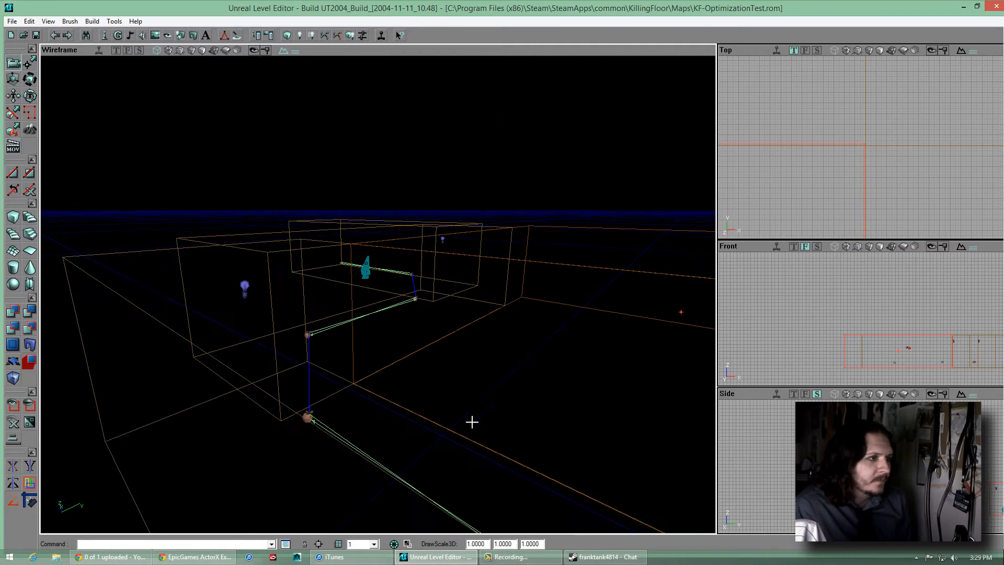
pyautogui.click(212, 51)
pyautogui.moveTo(378, 287); pyautogui.dragTo(331, 199)
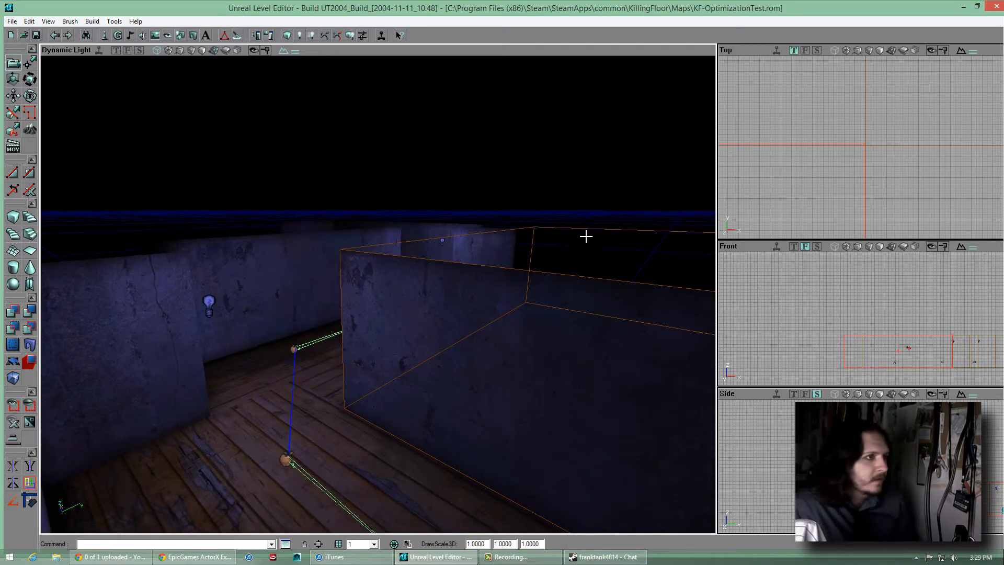
# Select the antiportal and move it in the top view until its edge is flush with the first room's wall
pyautogui.click(498, 233)
pyautogui.click(498, 232)
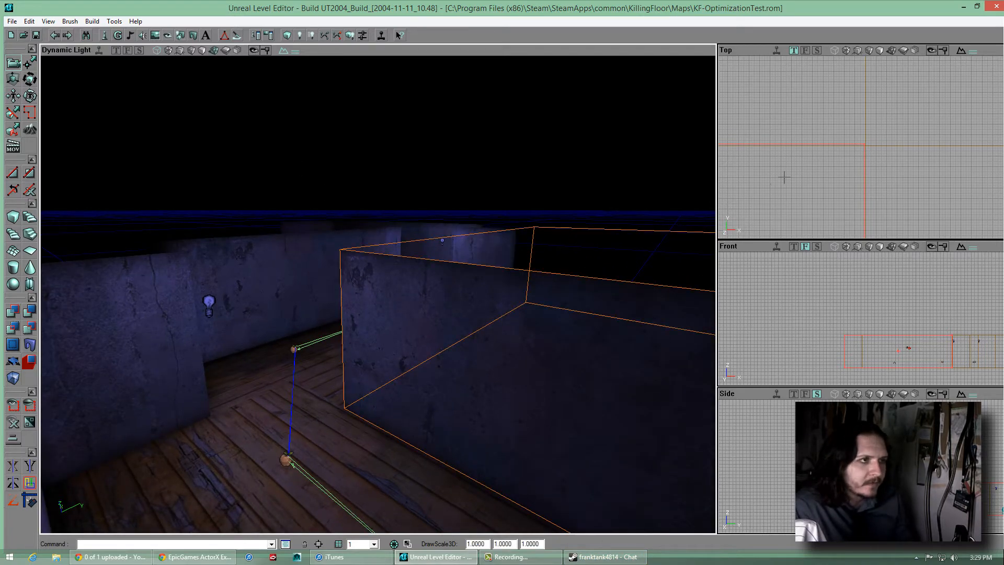
pyautogui.moveTo(814, 144)
pyautogui.mouseDown()
pyautogui.moveTo(819, 123)
pyautogui.moveTo(813, 145)
pyautogui.mouseUp()
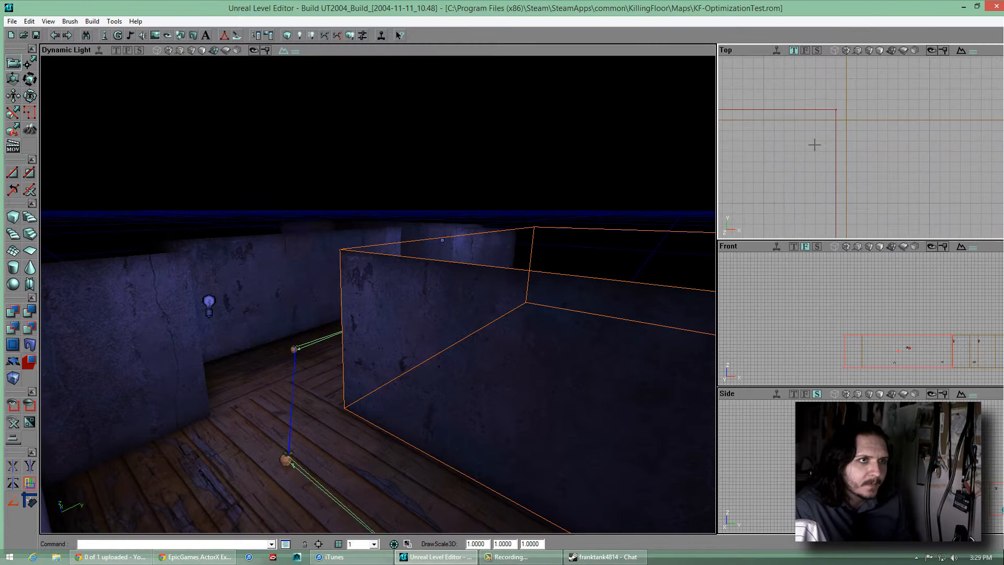
pyautogui.moveTo(378, 294); pyautogui.dragTo(378, 302)
pyautogui.click(861, 149)
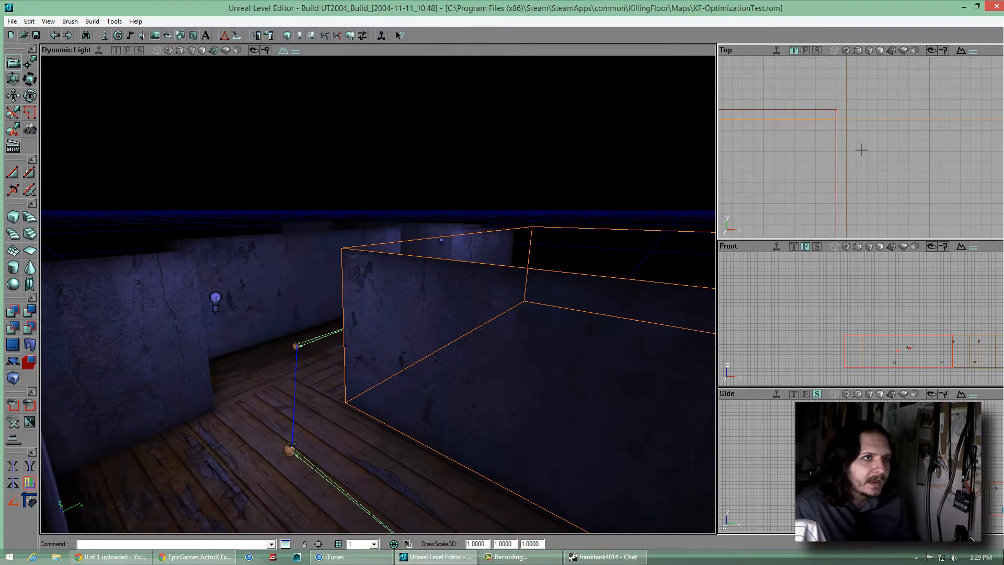
# Try the antiportal set slightly back from the first room's wall, viewing it in realtime wireframe from inside the room
pyautogui.moveTo(677, 172)
pyautogui.mouseDown()
pyautogui.moveTo(378, 292)
pyautogui.moveTo(371, 309)
pyautogui.moveTo(377, 291)
pyautogui.moveTo(386, 293)
pyautogui.moveTo(343, 276)
pyautogui.mouseUp()
pyautogui.click(321, 262)
pyautogui.click(157, 51)
pyautogui.click(99, 51)
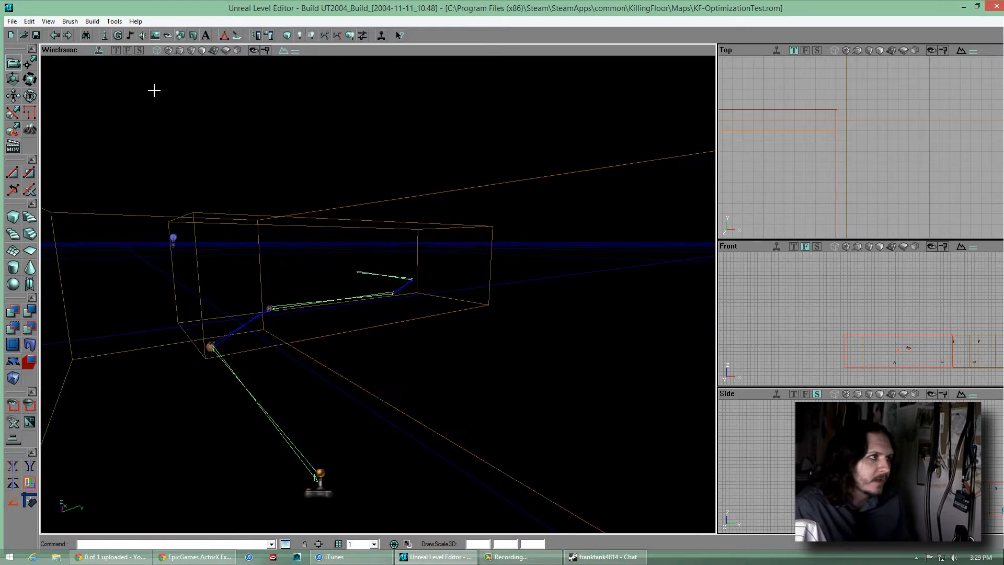
# Compare the line of sight past the antiportal toward the far room in Dynamic Light and wireframe modes
pyautogui.moveTo(313, 209); pyautogui.dragTo(378, 293)
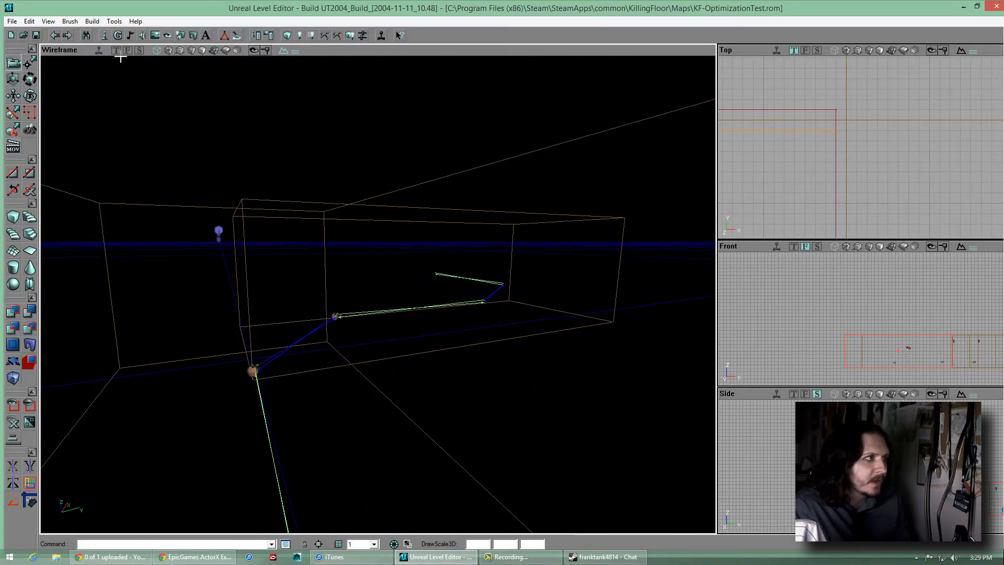
pyautogui.click(215, 48)
pyautogui.moveTo(314, 190); pyautogui.dragTo(376, 290)
pyautogui.click(156, 51)
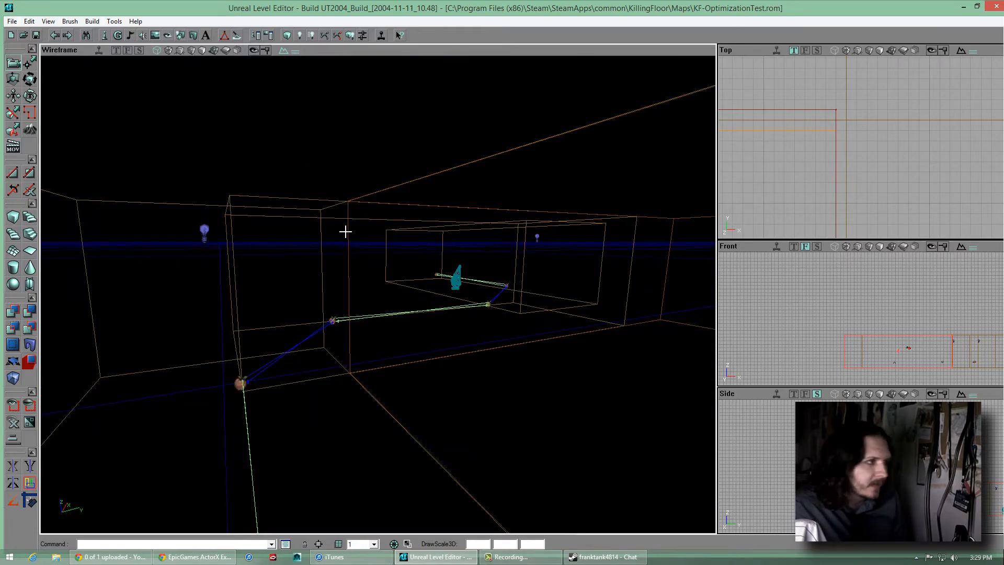
pyautogui.moveTo(345, 231)
pyautogui.mouseDown()
pyautogui.moveTo(363, 235)
pyautogui.moveTo(379, 294)
pyautogui.moveTo(683, 181)
pyautogui.mouseUp()
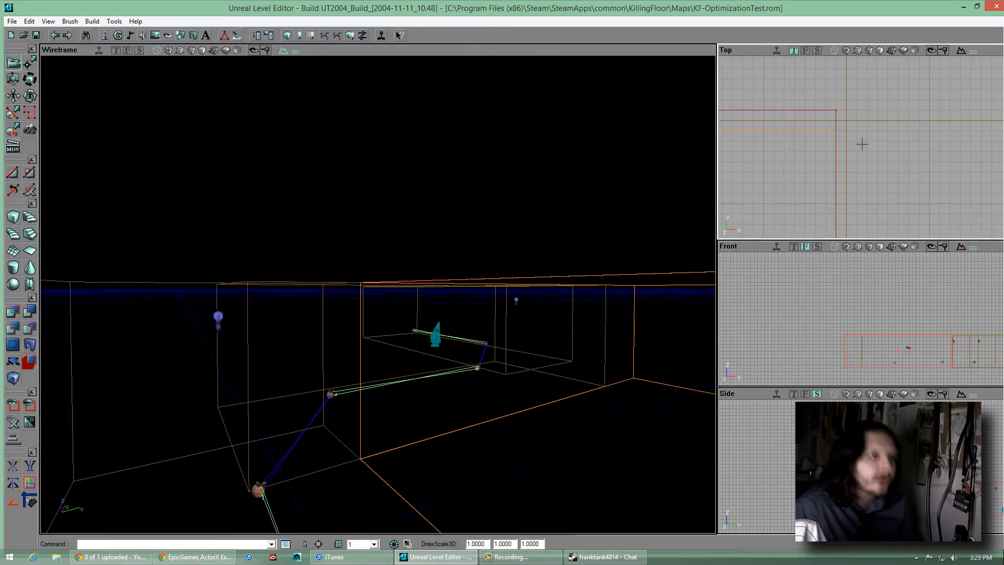
# Move the antiportal's edge back flush with the first room's wall and return the 3D view to Dynamic Light
pyautogui.moveTo(862, 144); pyautogui.dragTo(862, 146)
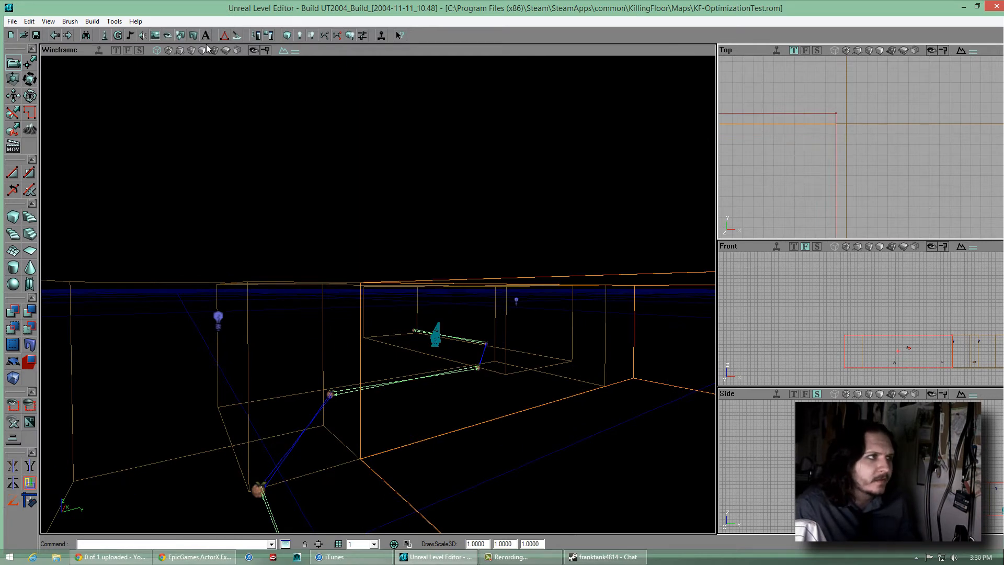
pyautogui.click(214, 51)
pyautogui.moveTo(378, 295); pyautogui.dragTo(354, 258)
pyautogui.moveTo(853, 144); pyautogui.dragTo(837, 151)
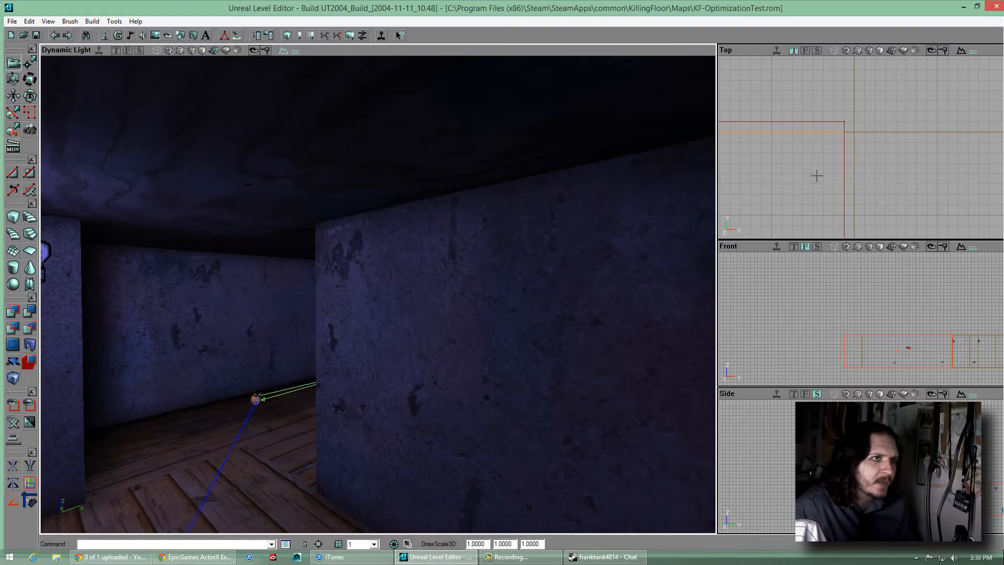
pyautogui.keyDown('ctrl'); pyautogui.moveTo(817, 175); pyautogui.dragTo(861, 145); pyautogui.keyUp('ctrl')
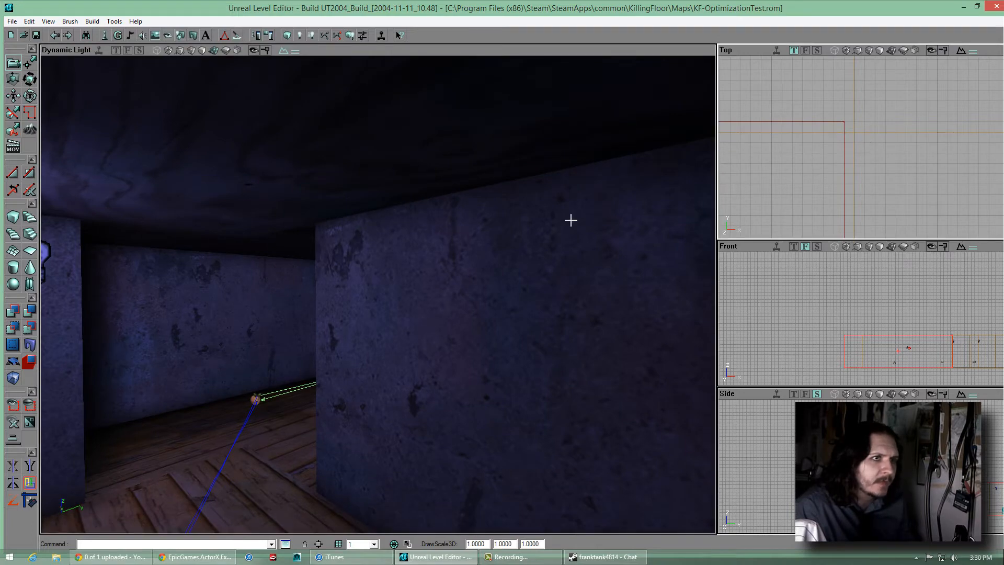
# Check the antiportal's fit along the wall from inside the first room and save the map
pyautogui.moveTo(571, 220); pyautogui.dragTo(588, 217)
pyautogui.click(770, 185)
pyautogui.moveTo(384, 292)
pyautogui.mouseDown()
pyautogui.moveTo(391, 298)
pyautogui.moveTo(337, 281)
pyautogui.moveTo(380, 294)
pyautogui.moveTo(381, 304)
pyautogui.moveTo(370, 276)
pyautogui.moveTo(399, 321)
pyautogui.moveTo(377, 294)
pyautogui.moveTo(397, 284)
pyautogui.moveTo(376, 294)
pyautogui.moveTo(251, 262)
pyautogui.moveTo(369, 296)
pyautogui.moveTo(662, 131)
pyautogui.mouseUp()
pyautogui.click(36, 35)
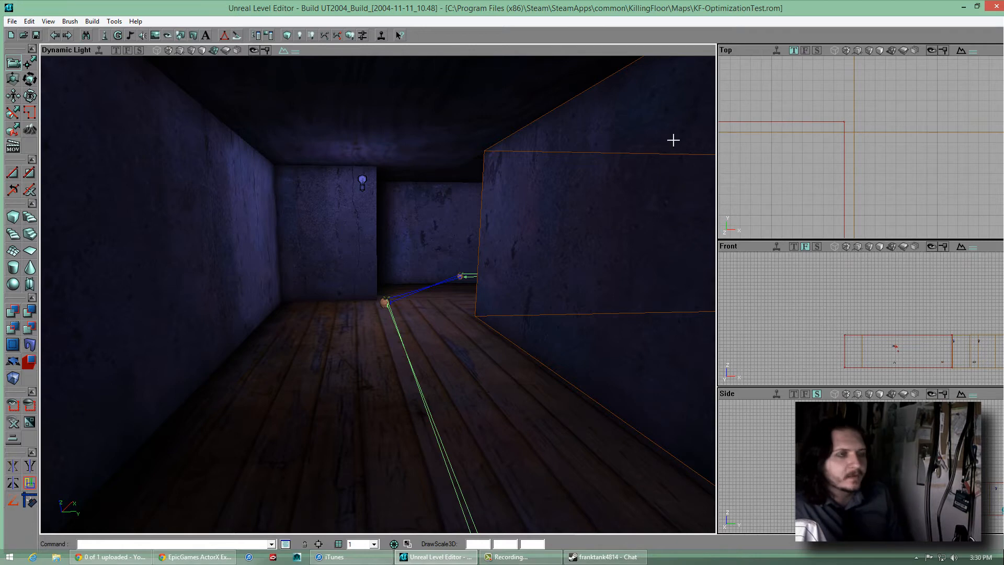
# Send a Steam chat reply beginning "nah just doin a tutorial real quick" and return to the level editor
pyautogui.click(601, 557)
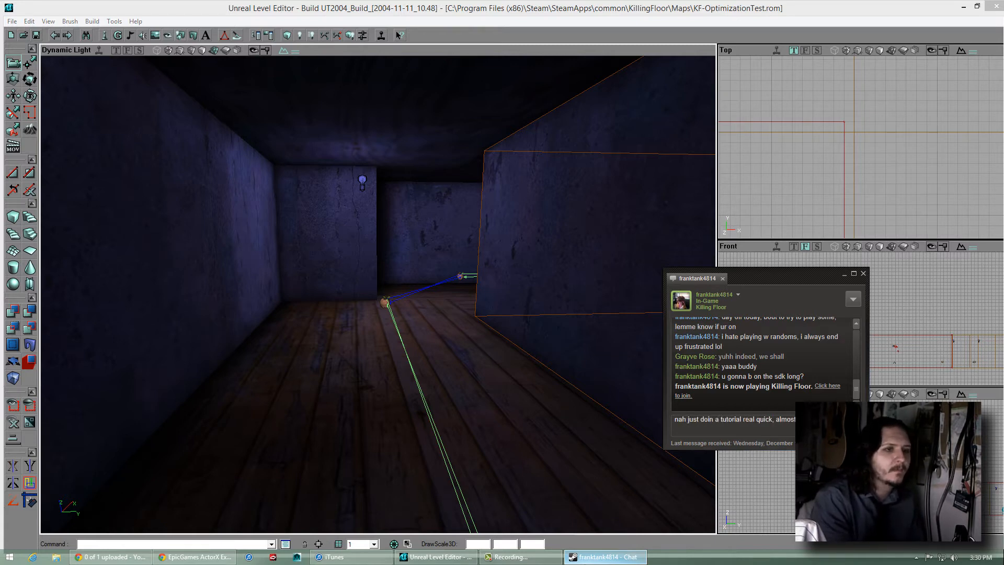
pyautogui.press('Return')
pyautogui.click(601, 557)
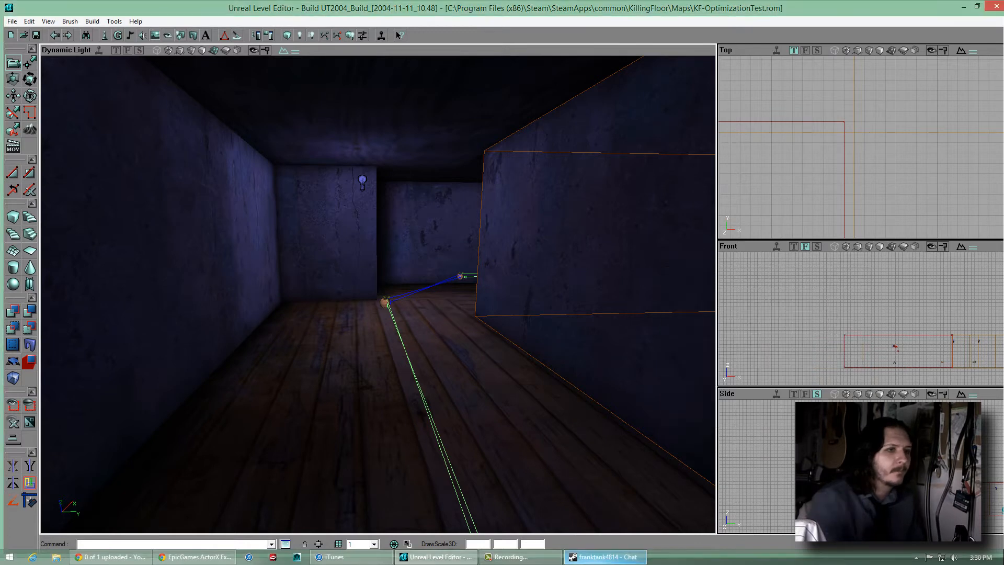
# Save the map again and examine the antiportal's placement beside the corridor and both rooms from above
pyautogui.click(38, 37)
pyautogui.moveTo(522, 257)
pyautogui.mouseDown()
pyautogui.moveTo(377, 295)
pyautogui.moveTo(521, 257)
pyautogui.mouseUp()
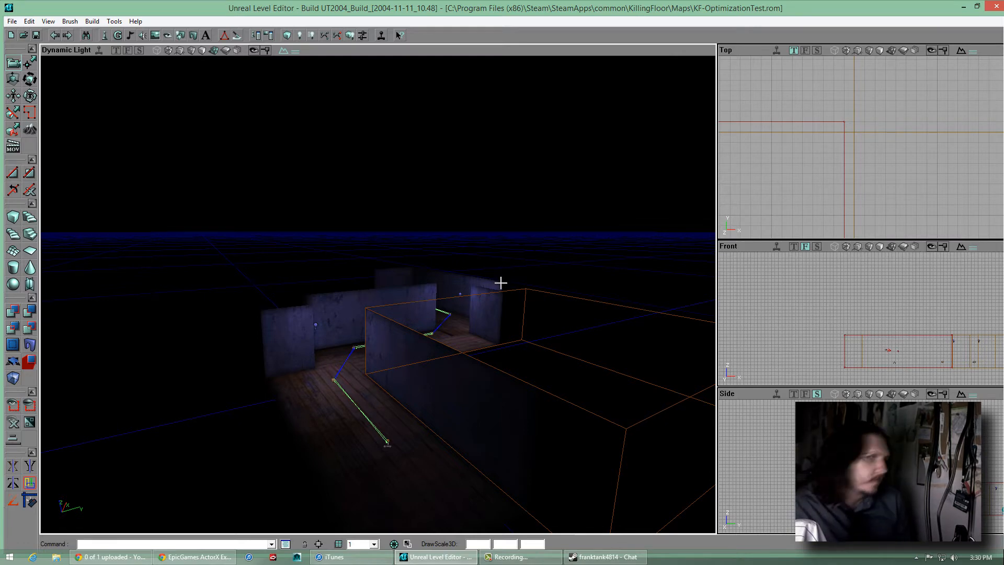
pyautogui.moveTo(501, 283); pyautogui.dragTo(378, 301)
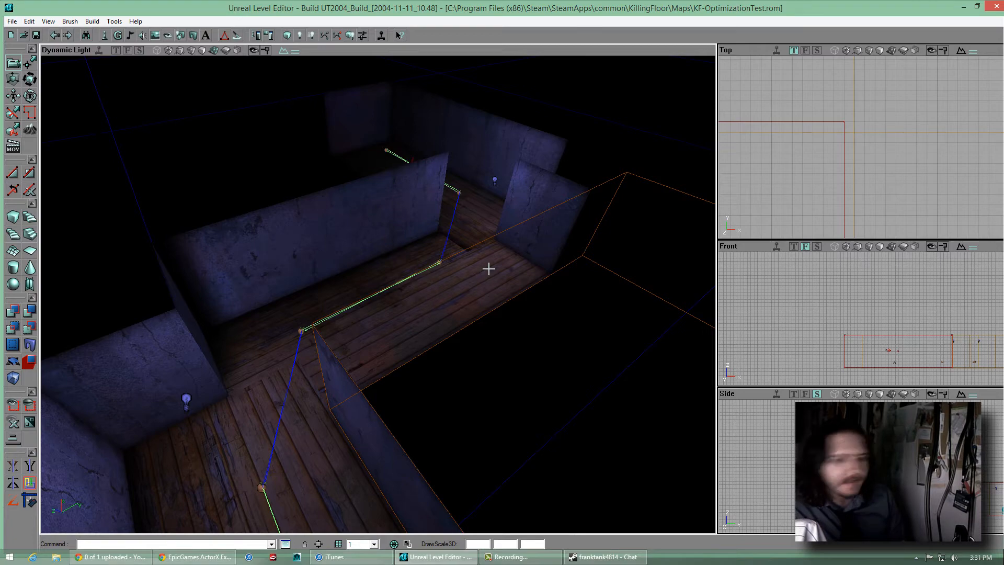
pyautogui.moveTo(488, 269)
pyautogui.mouseDown()
pyautogui.moveTo(376, 293)
pyautogui.moveTo(498, 270)
pyautogui.mouseUp()
pyautogui.moveTo(378, 295)
pyautogui.mouseDown()
pyautogui.moveTo(358, 285)
pyautogui.moveTo(379, 291)
pyautogui.moveTo(367, 304)
pyautogui.moveTo(377, 282)
pyautogui.moveTo(484, 278)
pyautogui.moveTo(374, 296)
pyautogui.moveTo(347, 280)
pyautogui.moveTo(394, 293)
pyautogui.moveTo(370, 298)
pyautogui.moveTo(459, 294)
pyautogui.mouseUp()
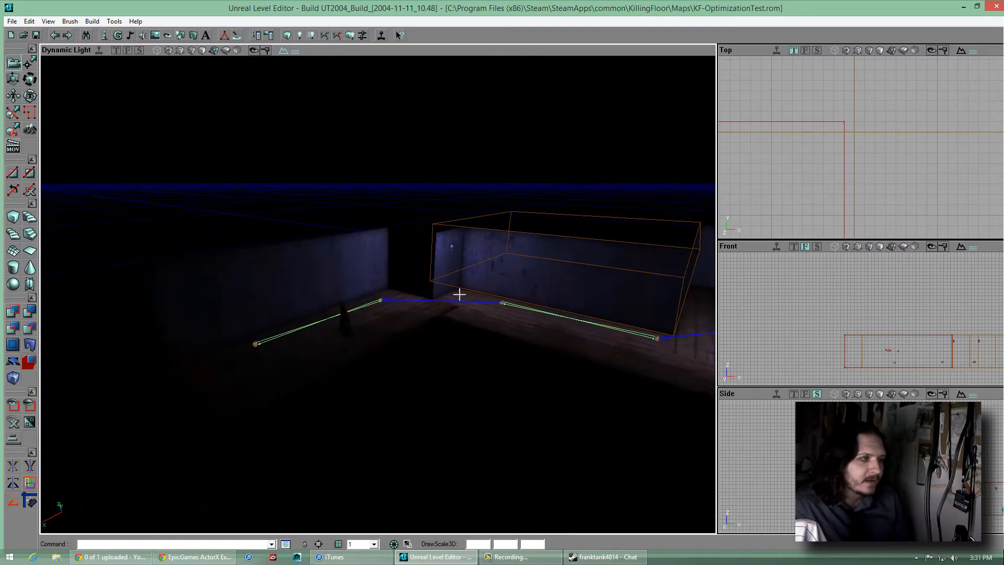
# Examine the sight line from the far room through the corridor toward the antiportal, from inside and from above
pyautogui.moveTo(366, 292)
pyautogui.mouseDown()
pyautogui.moveTo(403, 282)
pyautogui.moveTo(352, 289)
pyautogui.moveTo(416, 242)
pyautogui.moveTo(444, 294)
pyautogui.mouseUp()
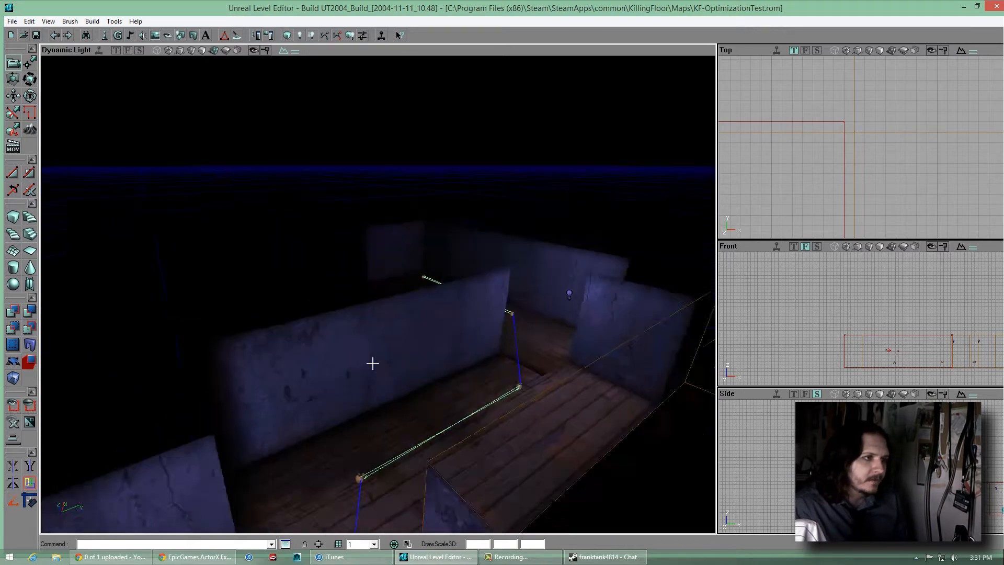
pyautogui.moveTo(372, 362)
pyautogui.mouseDown()
pyautogui.moveTo(385, 289)
pyautogui.moveTo(360, 295)
pyautogui.moveTo(395, 286)
pyautogui.moveTo(343, 291)
pyautogui.moveTo(396, 298)
pyautogui.moveTo(384, 282)
pyautogui.moveTo(394, 293)
pyautogui.moveTo(357, 295)
pyautogui.moveTo(397, 289)
pyautogui.moveTo(276, 256)
pyautogui.moveTo(358, 305)
pyautogui.moveTo(377, 293)
pyautogui.mouseUp()
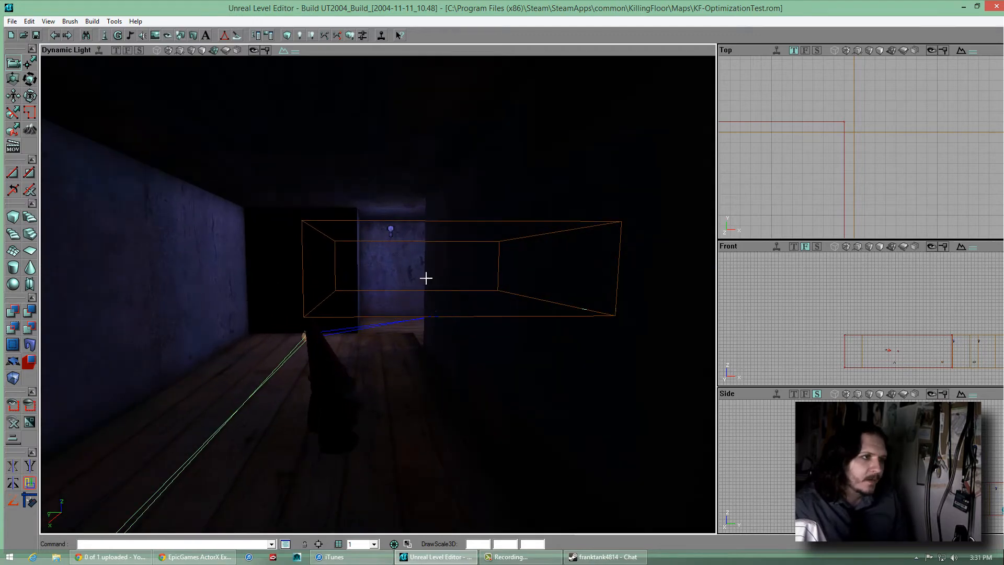
pyautogui.moveTo(379, 294)
pyautogui.mouseDown()
pyautogui.moveTo(362, 311)
pyautogui.moveTo(390, 280)
pyautogui.moveTo(385, 394)
pyautogui.moveTo(397, 374)
pyautogui.moveTo(376, 291)
pyautogui.moveTo(397, 372)
pyautogui.mouseUp()
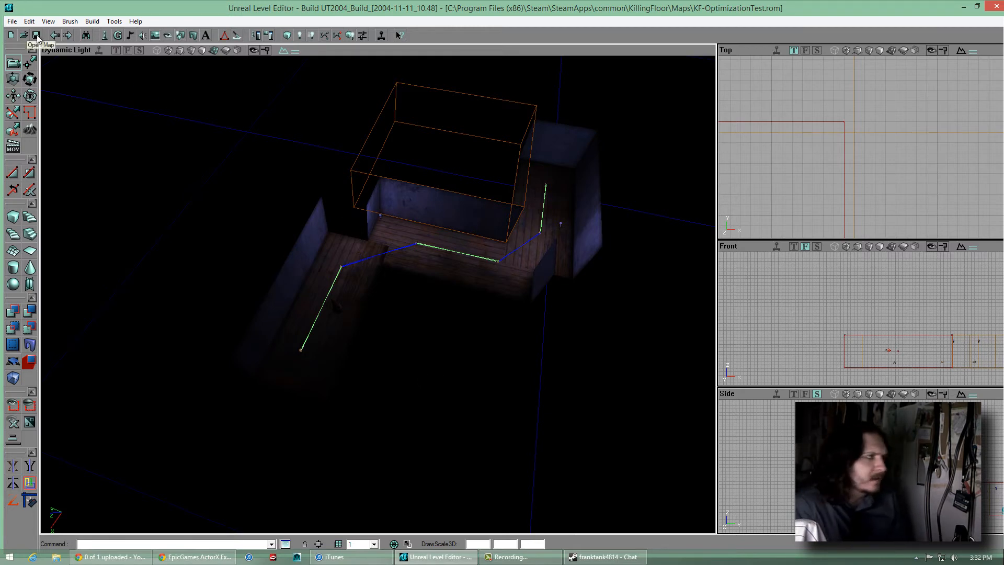
pyautogui.moveTo(345, 271); pyautogui.dragTo(374, 298)
pyautogui.moveTo(375, 298)
pyautogui.mouseDown(button='right')
pyautogui.moveTo(388, 284)
pyautogui.moveTo(377, 296)
pyautogui.mouseUp(button='right')
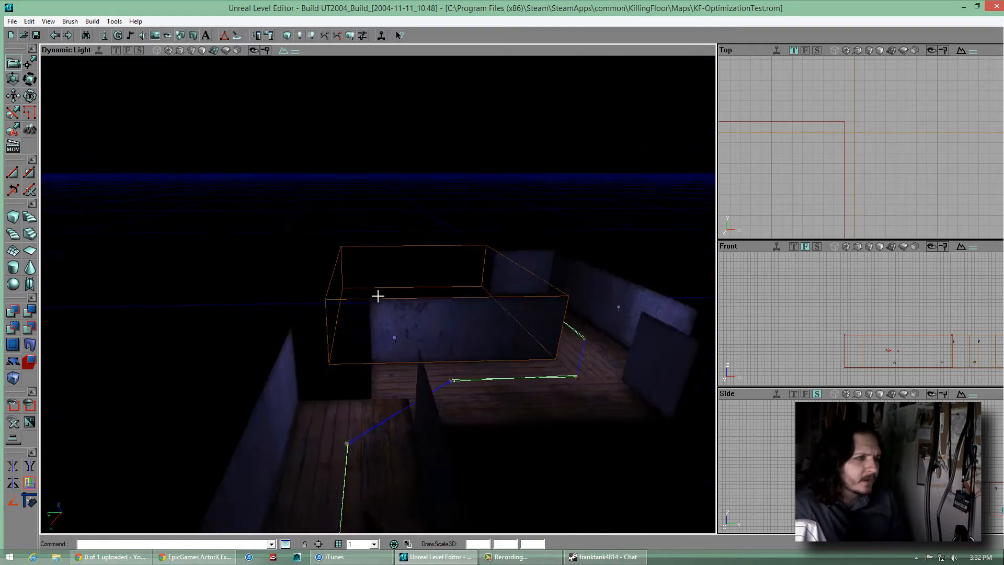
pyautogui.moveTo(377, 296)
pyautogui.mouseDown()
pyautogui.moveTo(390, 294)
pyautogui.moveTo(253, 293)
pyautogui.moveTo(376, 293)
pyautogui.moveTo(406, 337)
pyautogui.moveTo(378, 282)
pyautogui.moveTo(381, 307)
pyautogui.moveTo(379, 294)
pyautogui.mouseUp()
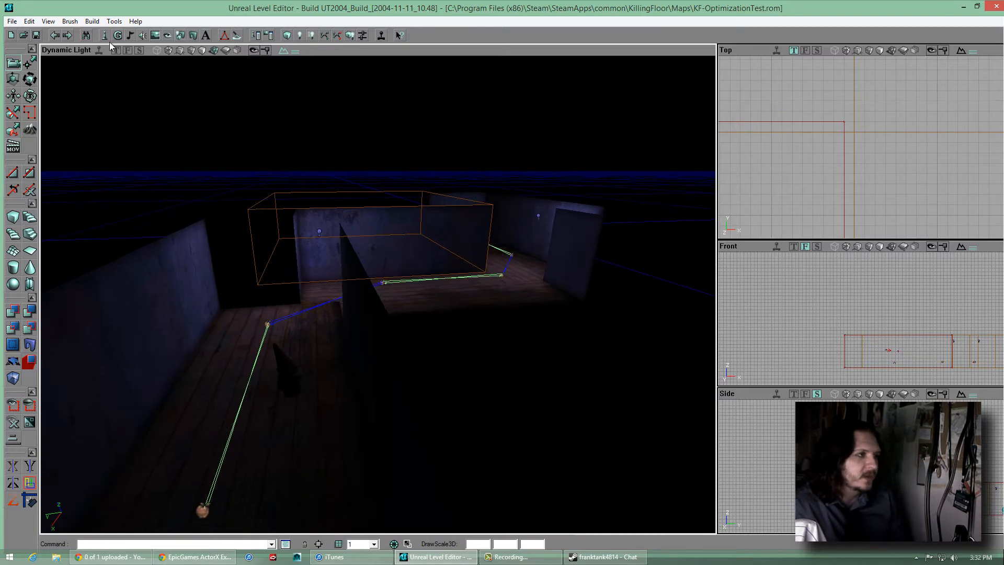
# Save the map and examine the antiportal's position from inside the room and from above
pyautogui.click(36, 35)
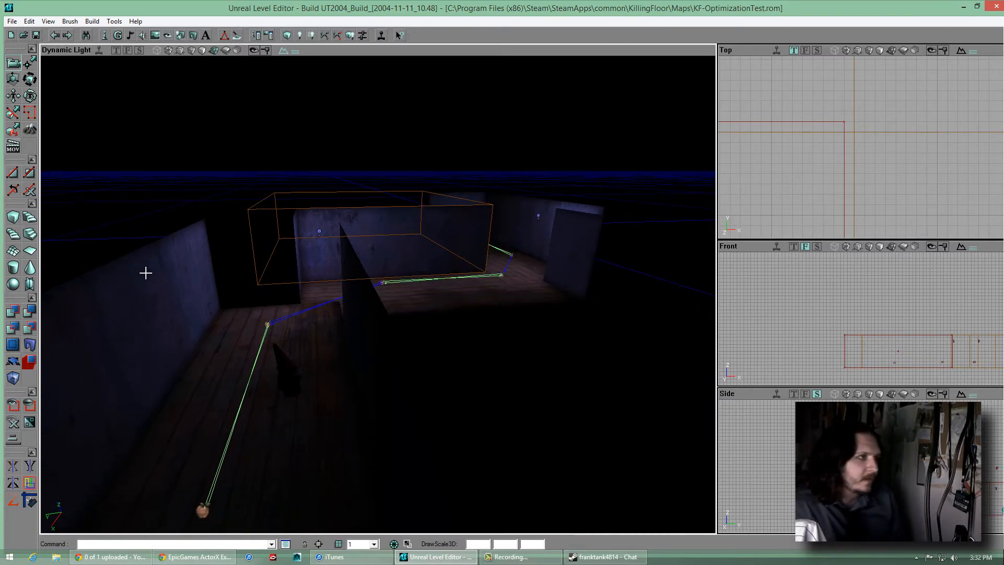
pyautogui.moveTo(376, 293)
pyautogui.mouseDown()
pyautogui.moveTo(367, 300)
pyautogui.moveTo(377, 288)
pyautogui.mouseUp()
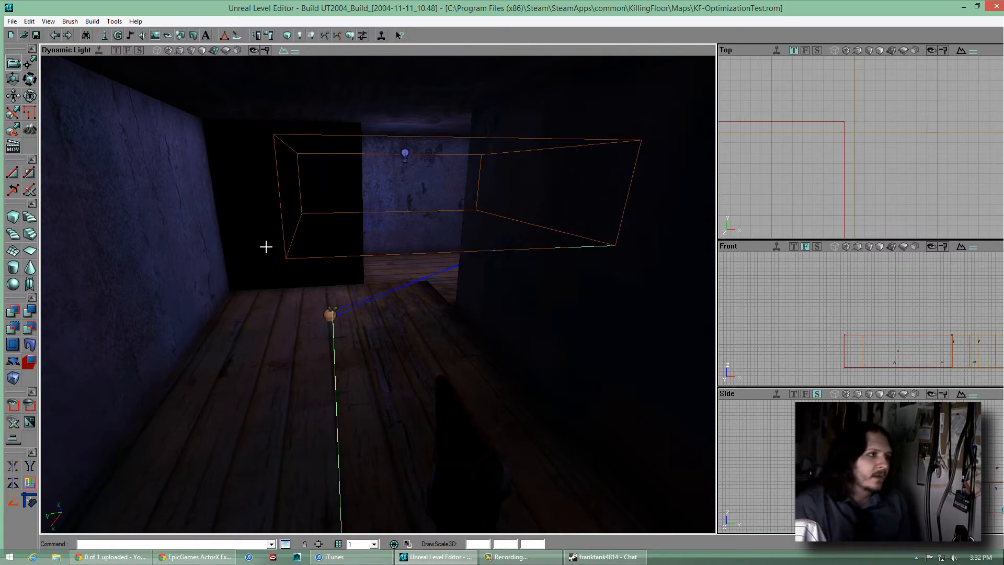
pyautogui.moveTo(265, 246)
pyautogui.mouseDown()
pyautogui.moveTo(375, 306)
pyautogui.moveTo(376, 272)
pyautogui.moveTo(353, 304)
pyautogui.moveTo(371, 314)
pyautogui.moveTo(230, 253)
pyautogui.mouseUp()
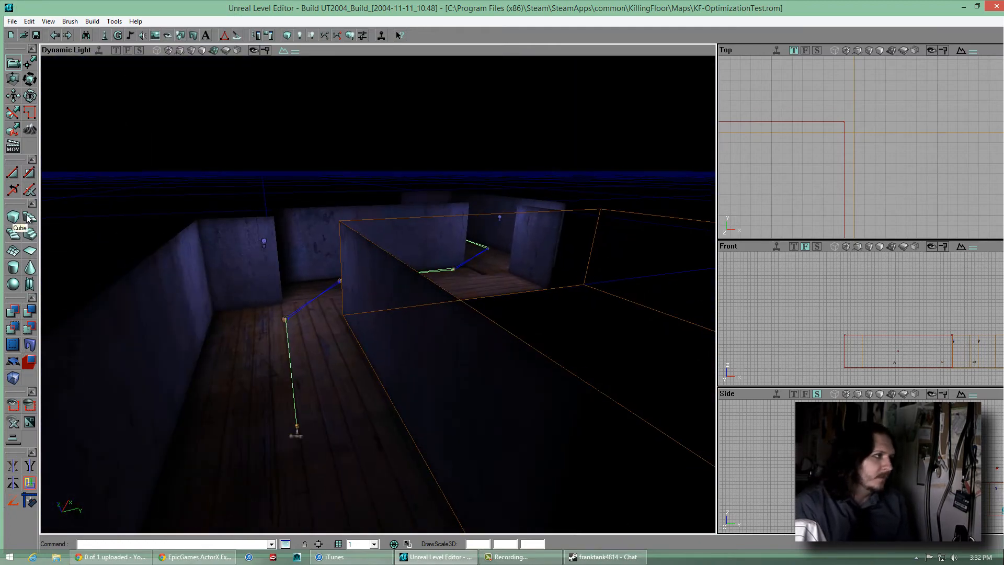
# Build a sheet brush with height 325 and width 500 for a zone portal
pyautogui.rightClick(27, 249)
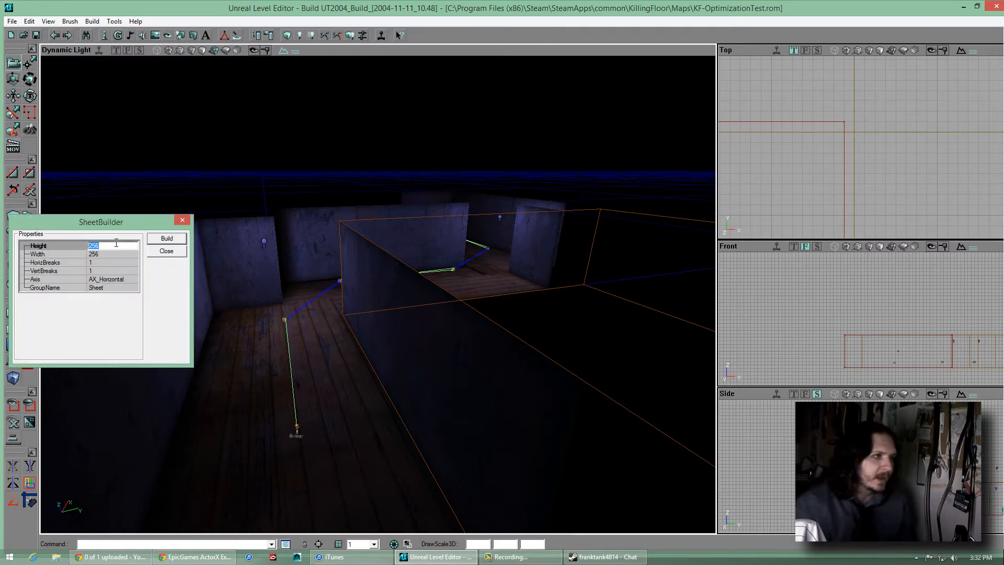
pyautogui.press('BackSpace')
pyautogui.press('BackSpace')
pyautogui.press('BackSpace')
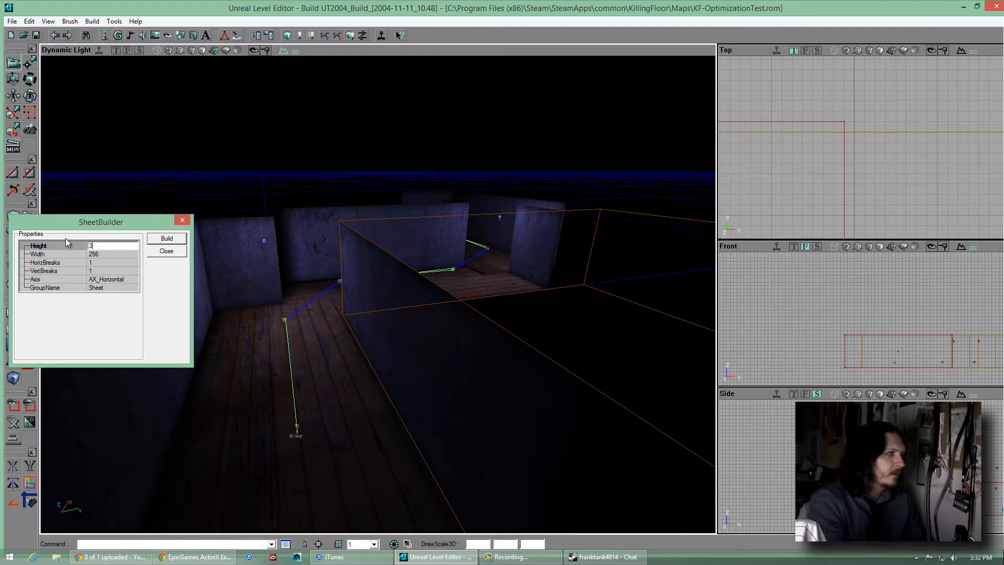
pyautogui.click(95, 253)
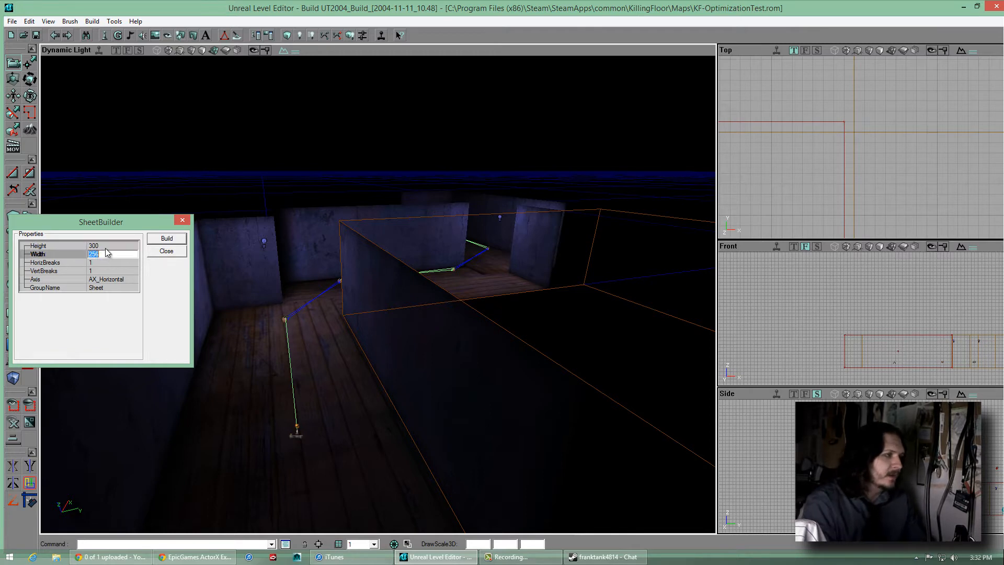
pyautogui.click(106, 247)
pyautogui.write('325')
pyautogui.click(129, 252)
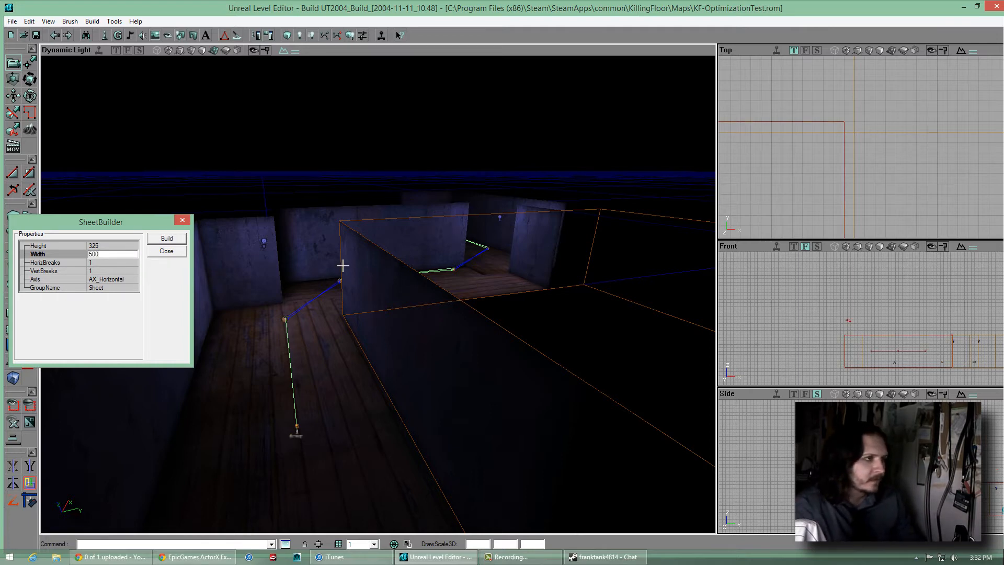
pyautogui.moveTo(343, 266)
pyautogui.mouseDown()
pyautogui.moveTo(376, 291)
pyautogui.moveTo(382, 276)
pyautogui.moveTo(377, 294)
pyautogui.mouseUp()
# Rebuild the sheet brush upright, trying the AX_XAxis orientation and settling on AX_YAxis
pyautogui.click(103, 283)
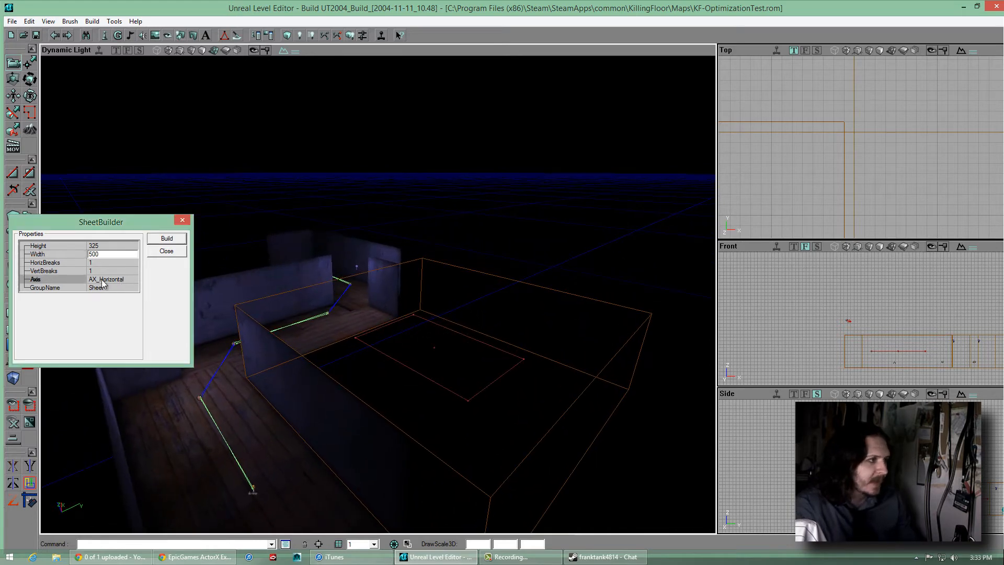
pyautogui.click(168, 238)
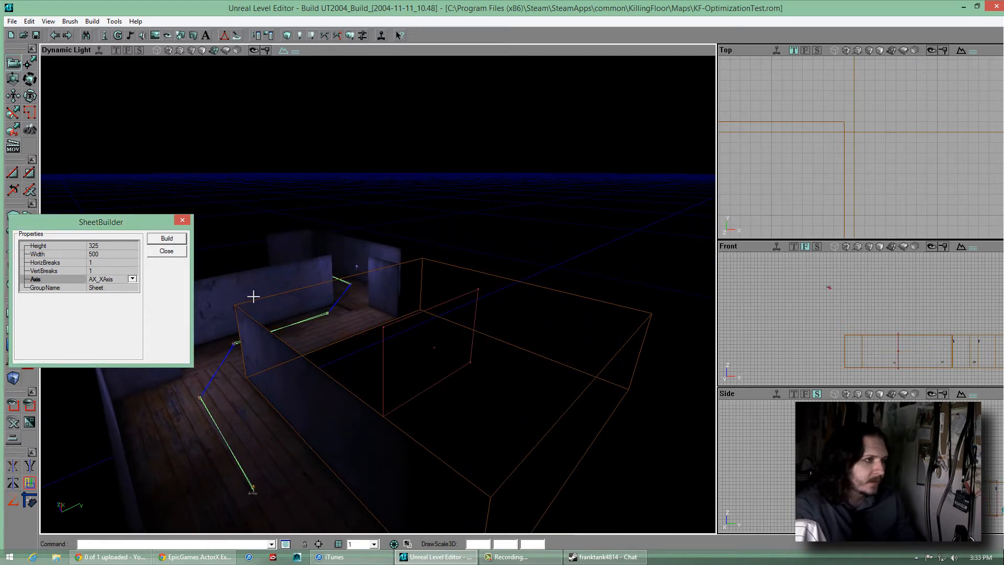
pyautogui.click(132, 279)
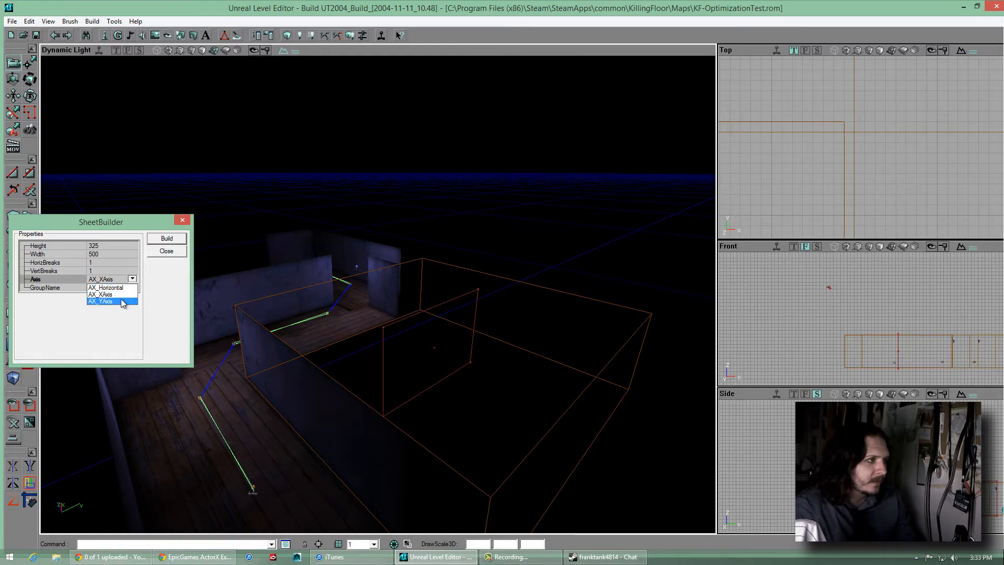
pyautogui.click(122, 301)
pyautogui.click(170, 240)
# Move the upright sheet brush across the opening between the first room and the corridor
pyautogui.click(437, 330)
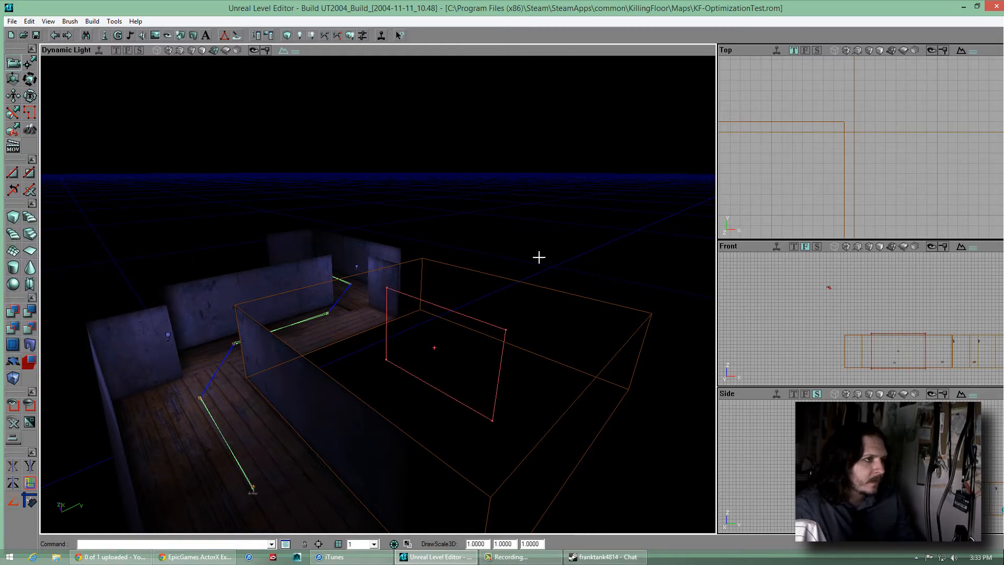
pyautogui.scroll(-2, 858, 132)
pyautogui.moveTo(858, 132); pyautogui.dragTo(838, 173)
pyautogui.scroll(-4, 857, 152)
pyautogui.moveTo(878, 92); pyautogui.dragTo(863, 150)
pyautogui.scroll(-5, 863, 127)
pyautogui.scroll(4, 863, 149)
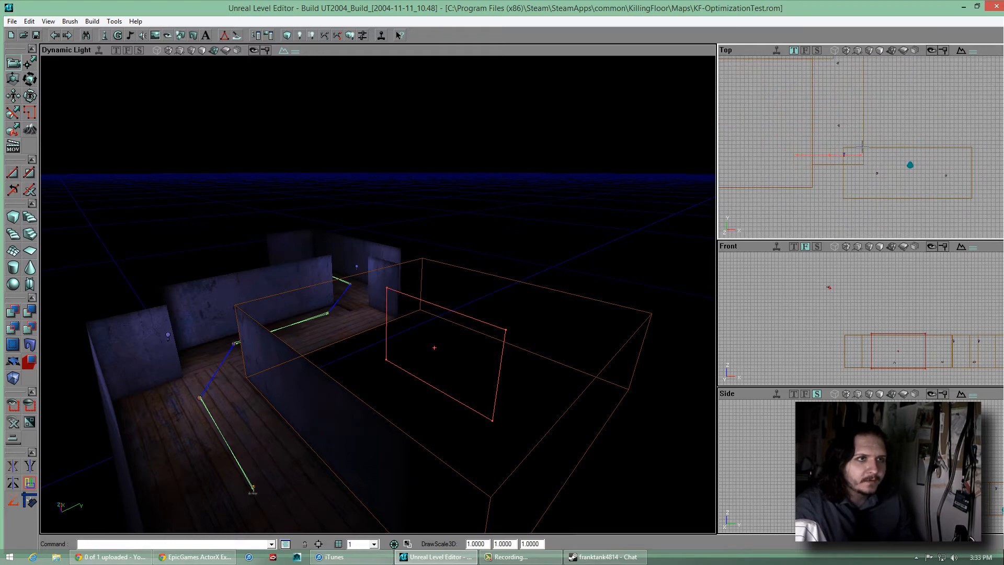
pyautogui.scroll(3, 862, 143)
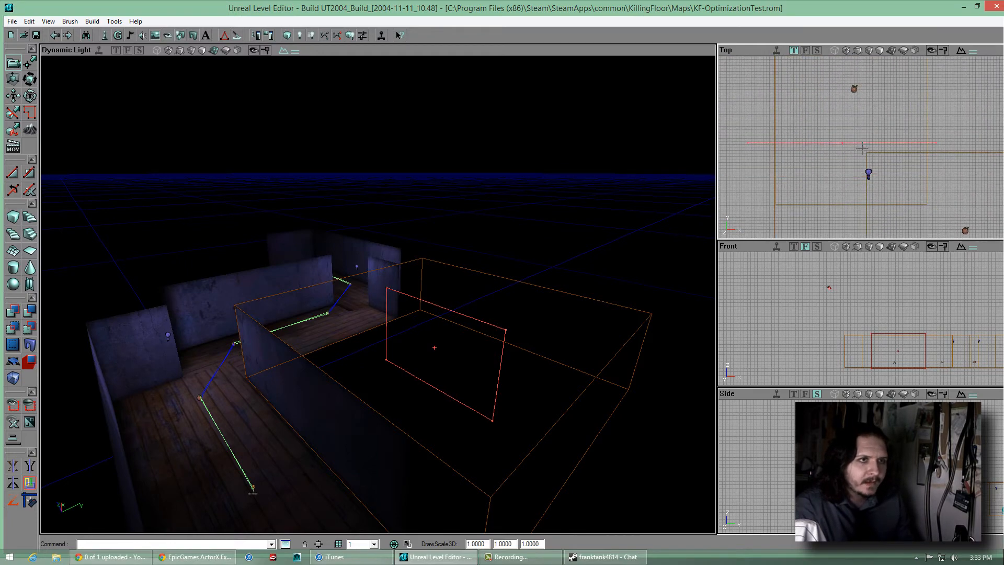
pyautogui.scroll(3, 861, 147)
pyautogui.moveTo(879, 148); pyautogui.dragTo(840, 163)
pyautogui.scroll(3, 862, 149)
pyautogui.scroll(4, 863, 150)
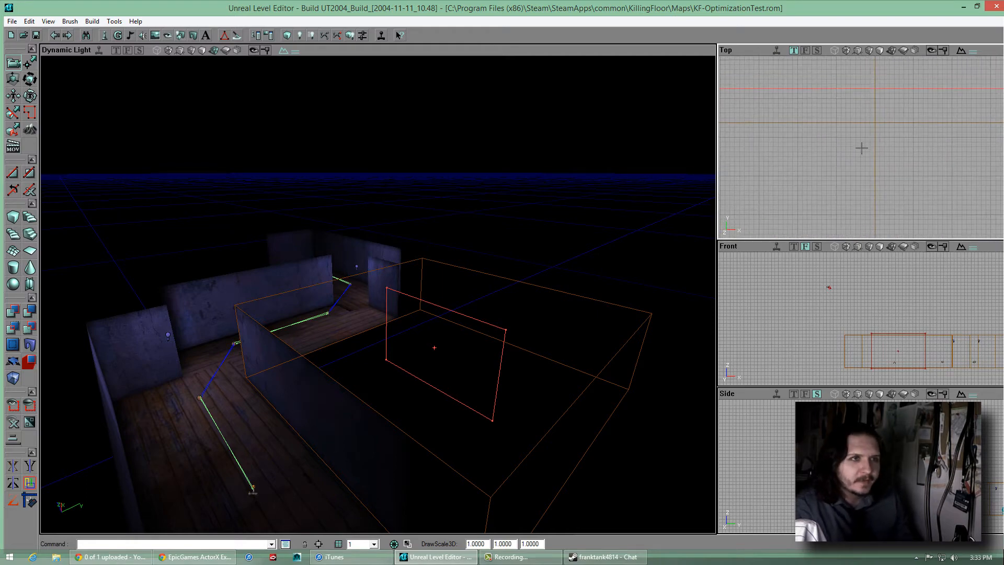
pyautogui.moveTo(527, 315)
pyautogui.mouseDown()
pyautogui.moveTo(368, 289)
pyautogui.moveTo(430, 299)
pyautogui.moveTo(305, 300)
pyautogui.moveTo(383, 300)
pyautogui.mouseUp()
pyautogui.moveTo(621, 233)
pyautogui.mouseDown()
pyautogui.moveTo(384, 291)
pyautogui.moveTo(399, 296)
pyautogui.moveTo(377, 298)
pyautogui.moveTo(376, 280)
pyautogui.moveTo(378, 294)
pyautogui.moveTo(347, 296)
pyautogui.moveTo(383, 293)
pyautogui.moveTo(375, 300)
pyautogui.moveTo(369, 291)
pyautogui.moveTo(419, 282)
pyautogui.moveTo(377, 302)
pyautogui.moveTo(391, 294)
pyautogui.moveTo(367, 289)
pyautogui.moveTo(377, 298)
pyautogui.moveTo(360, 271)
pyautogui.moveTo(367, 298)
pyautogui.moveTo(377, 295)
pyautogui.mouseUp()
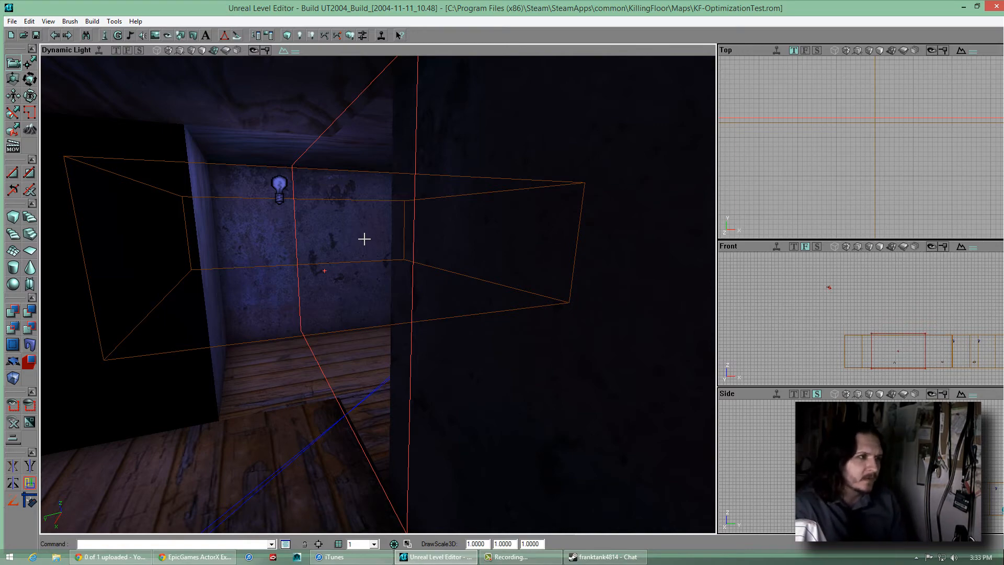
# Save the map and check the sheet's fit across the corridor opening from inside the room
pyautogui.click(37, 36)
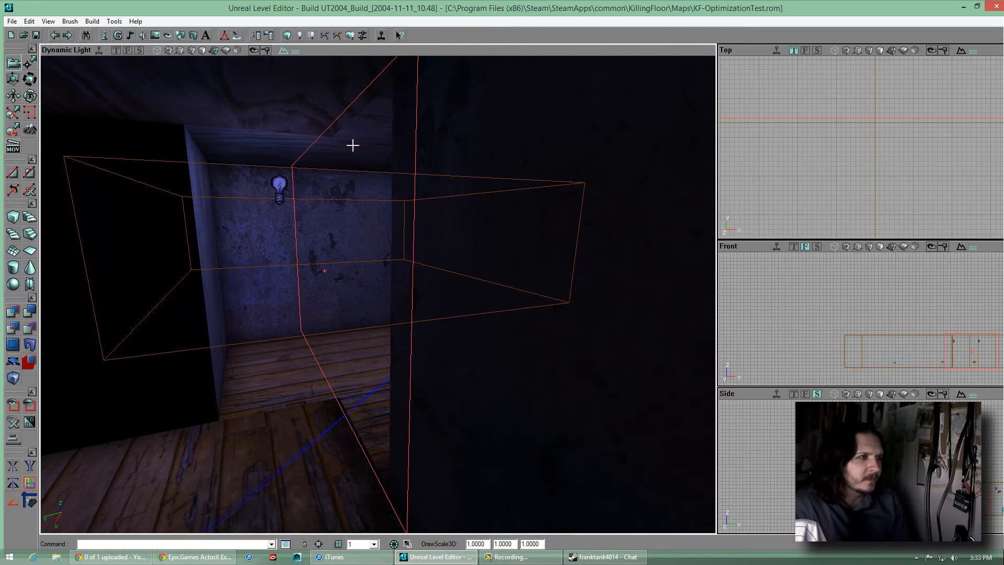
pyautogui.moveTo(376, 148); pyautogui.dragTo(377, 293)
pyautogui.moveTo(582, 215)
pyautogui.mouseDown()
pyautogui.moveTo(363, 291)
pyautogui.moveTo(381, 298)
pyautogui.moveTo(379, 280)
pyautogui.moveTo(352, 289)
pyautogui.moveTo(383, 298)
pyautogui.moveTo(403, 321)
pyautogui.moveTo(377, 288)
pyautogui.moveTo(444, 293)
pyautogui.moveTo(365, 293)
pyautogui.moveTo(538, 251)
pyautogui.mouseUp()
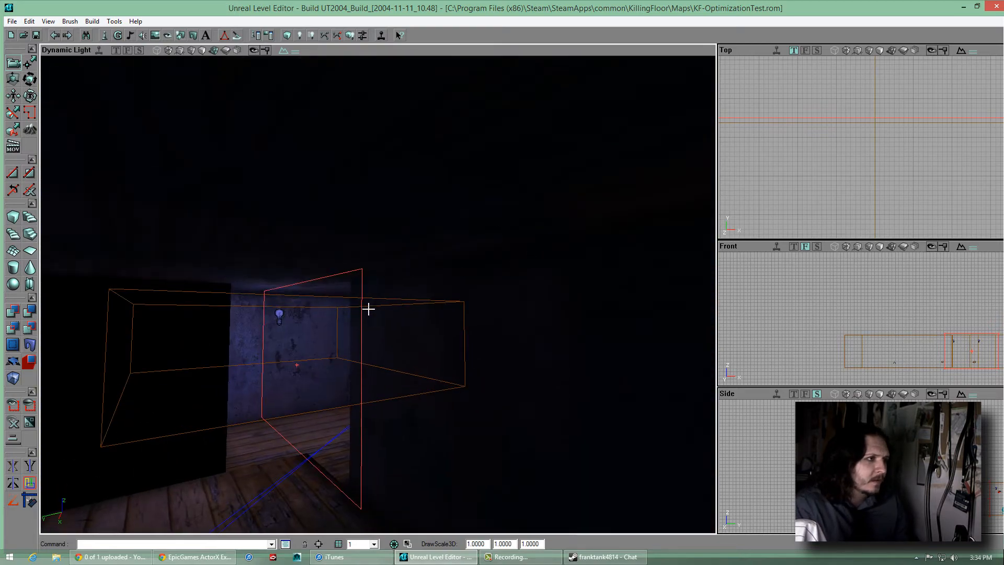
pyautogui.moveTo(368, 309); pyautogui.dragTo(375, 286)
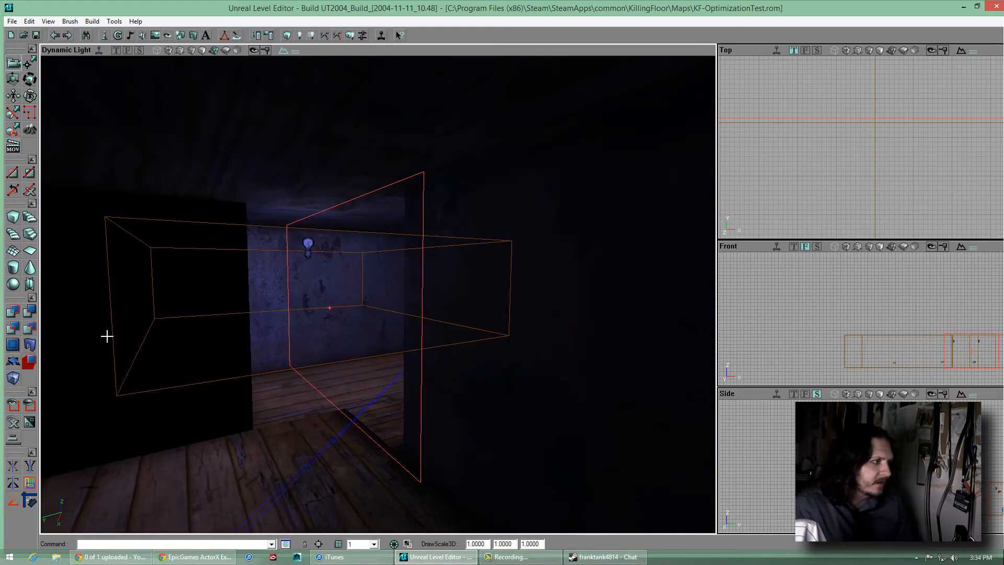
# Add the sheet brush as a special brush using the Zone Portal prefab
pyautogui.click(14, 346)
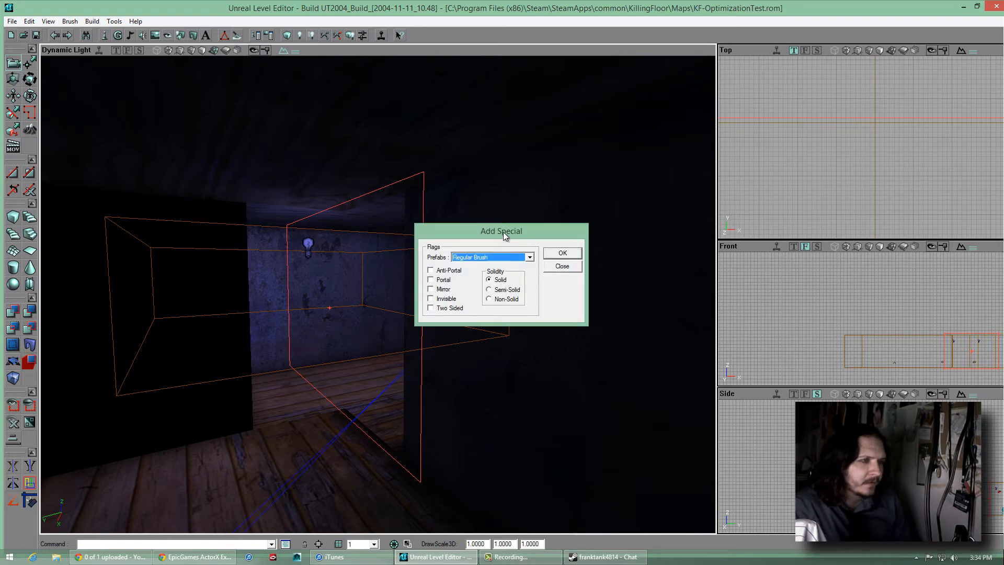
pyautogui.moveTo(503, 231); pyautogui.dragTo(500, 219)
pyautogui.click(492, 245)
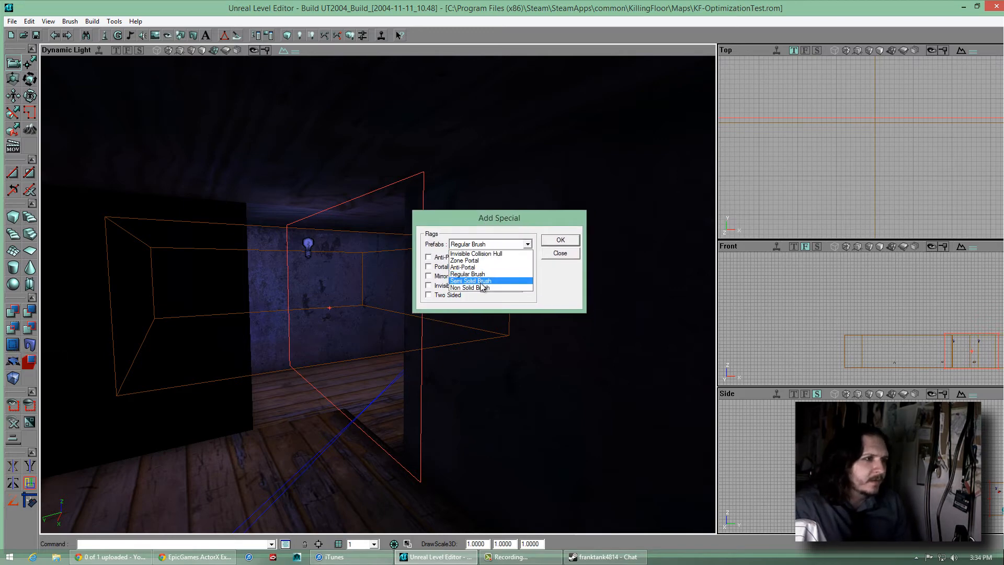
pyautogui.click(479, 261)
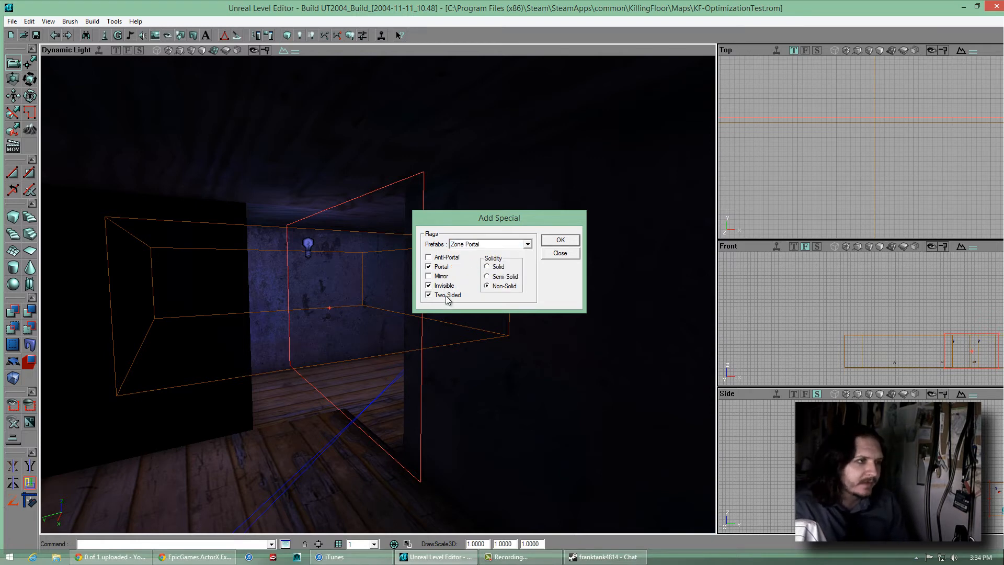
pyautogui.click(564, 242)
pyautogui.moveTo(450, 332)
pyautogui.mouseDown()
pyautogui.moveTo(378, 294)
pyautogui.moveTo(450, 331)
pyautogui.mouseUp()
pyautogui.click(566, 255)
# Apply the recently used pine-trunk-diff texture to the zone portal's surface
pyautogui.moveTo(499, 278); pyautogui.dragTo(378, 295)
pyautogui.click(378, 278)
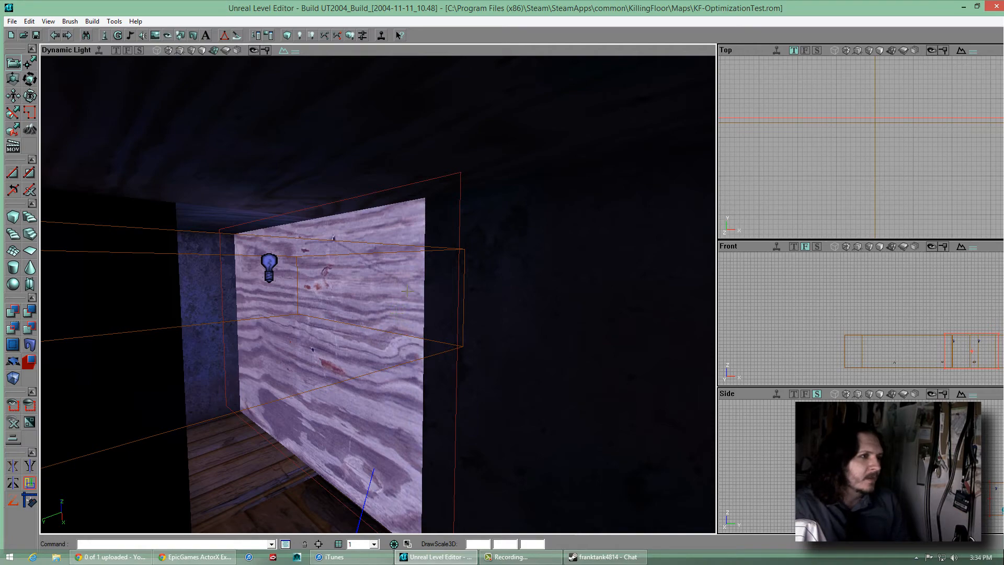
pyautogui.moveTo(410, 292)
pyautogui.mouseDown()
pyautogui.moveTo(376, 293)
pyautogui.moveTo(414, 288)
pyautogui.mouseUp()
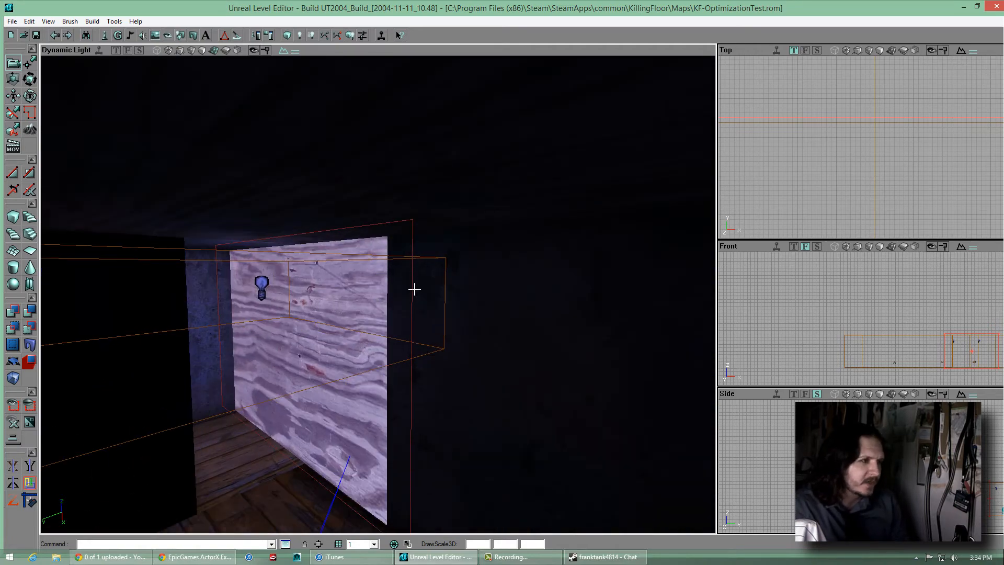
pyautogui.click(155, 35)
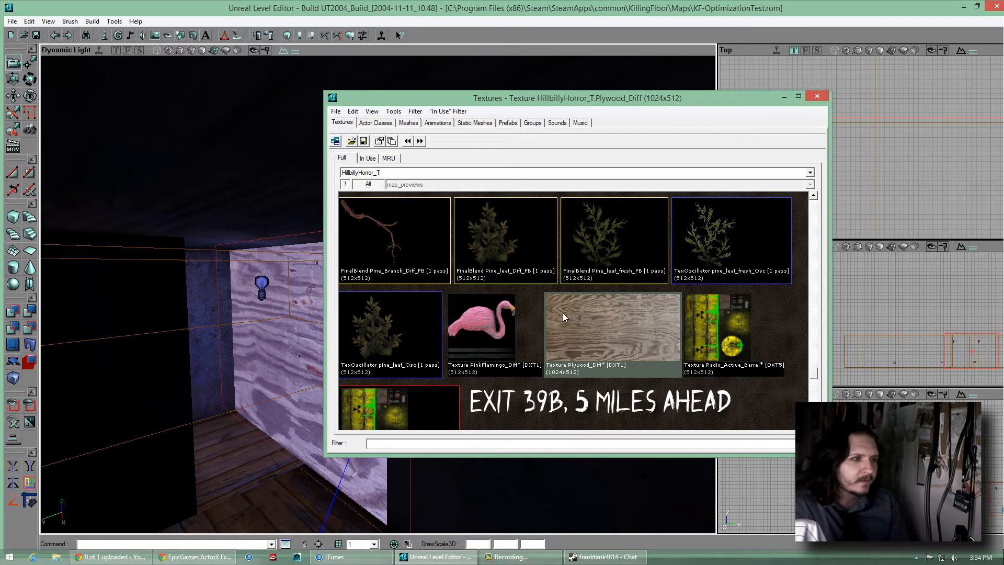
pyautogui.moveTo(814, 374); pyautogui.dragTo(813, 216)
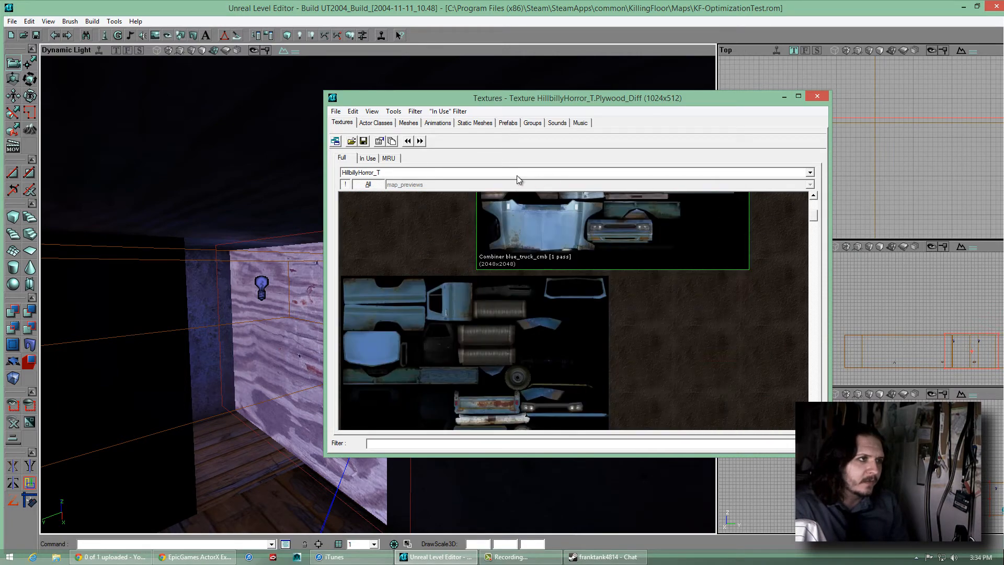
pyautogui.click(393, 157)
pyautogui.click(499, 251)
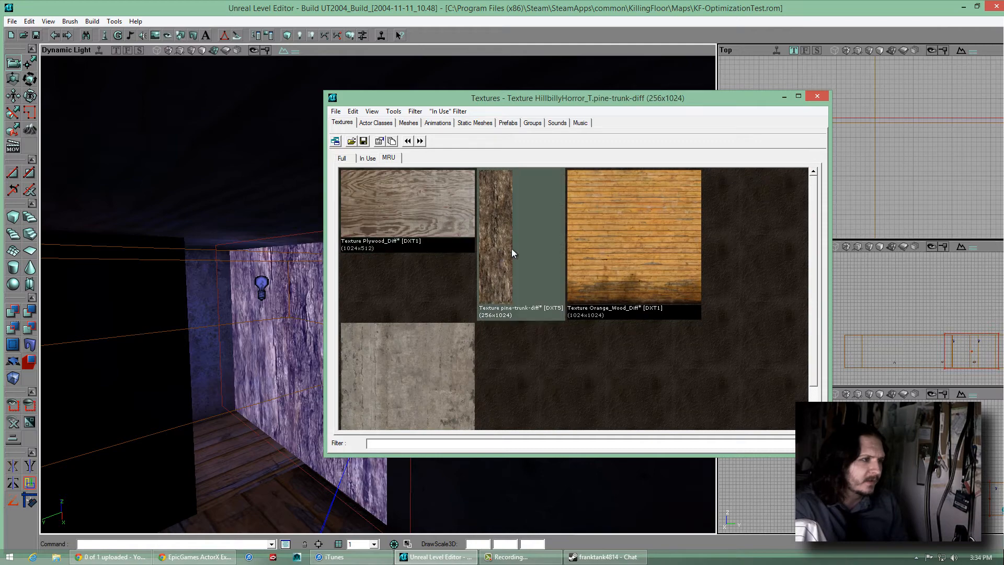
pyautogui.click(823, 97)
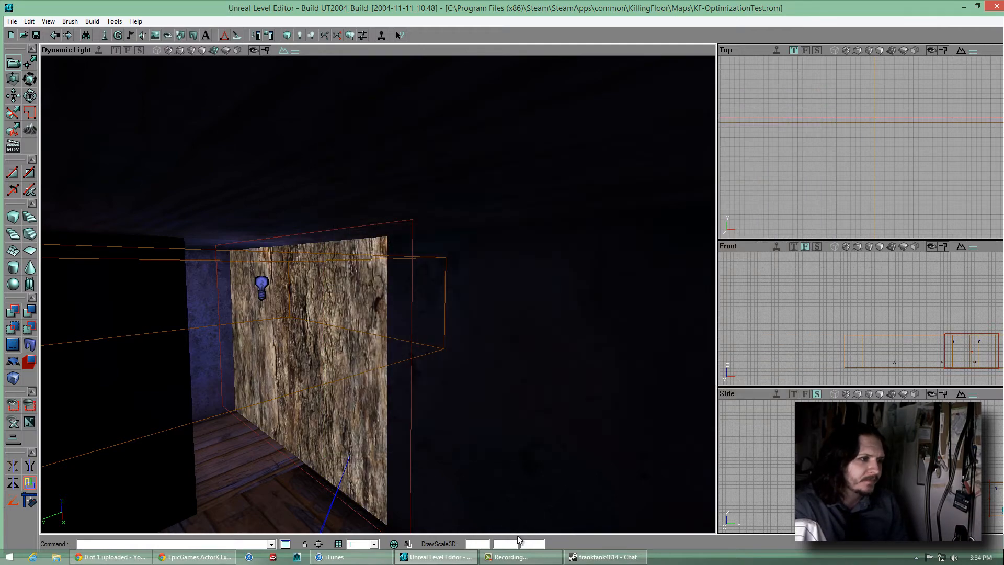
# Check the Steam chat for a new message and return to the level editor
pyautogui.click(580, 557)
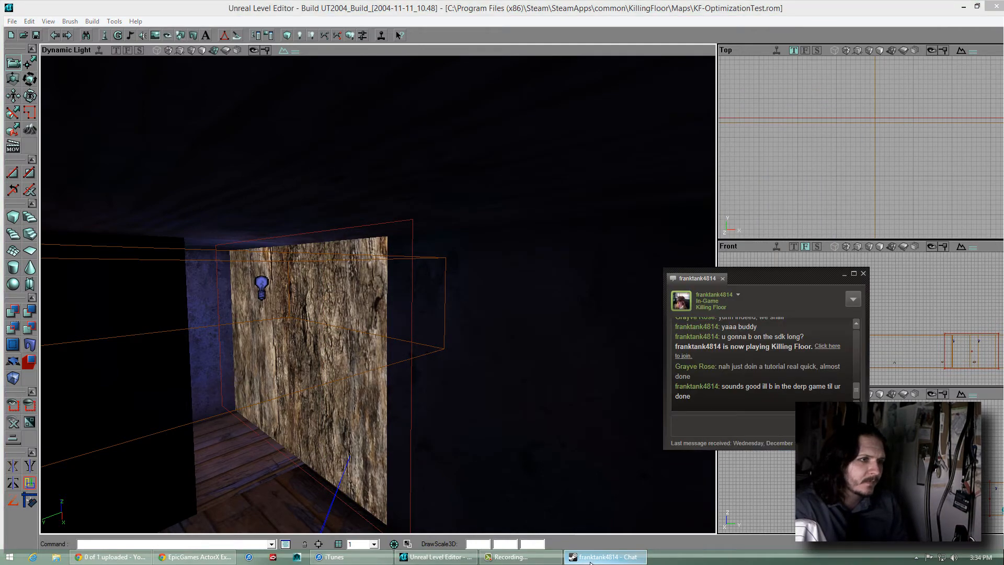
pyautogui.click(590, 558)
pyautogui.click(413, 317)
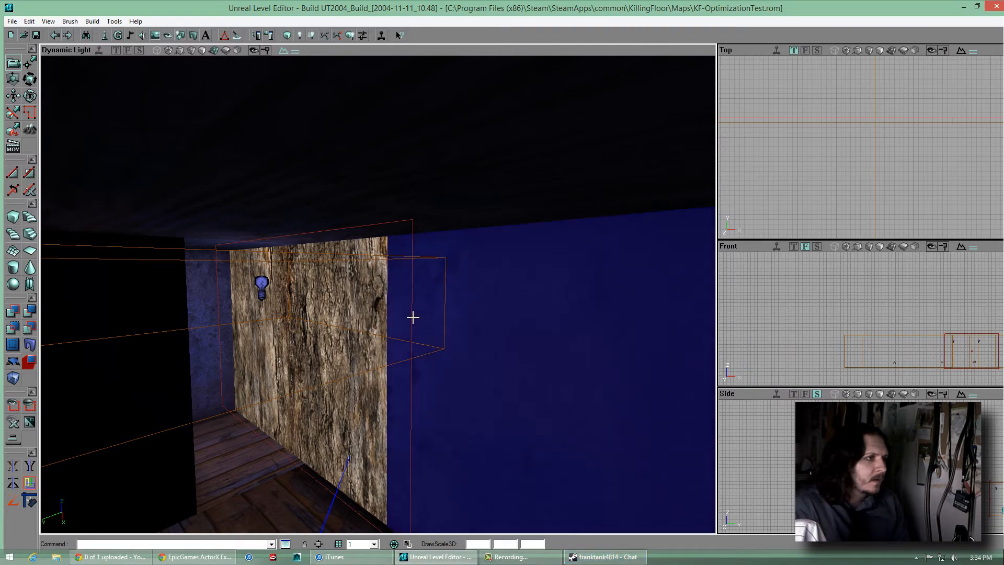
# Move the sheet brush to the opening at the corridor's other end, beside the far room
pyautogui.click(412, 317)
pyautogui.moveTo(861, 147); pyautogui.dragTo(862, 145)
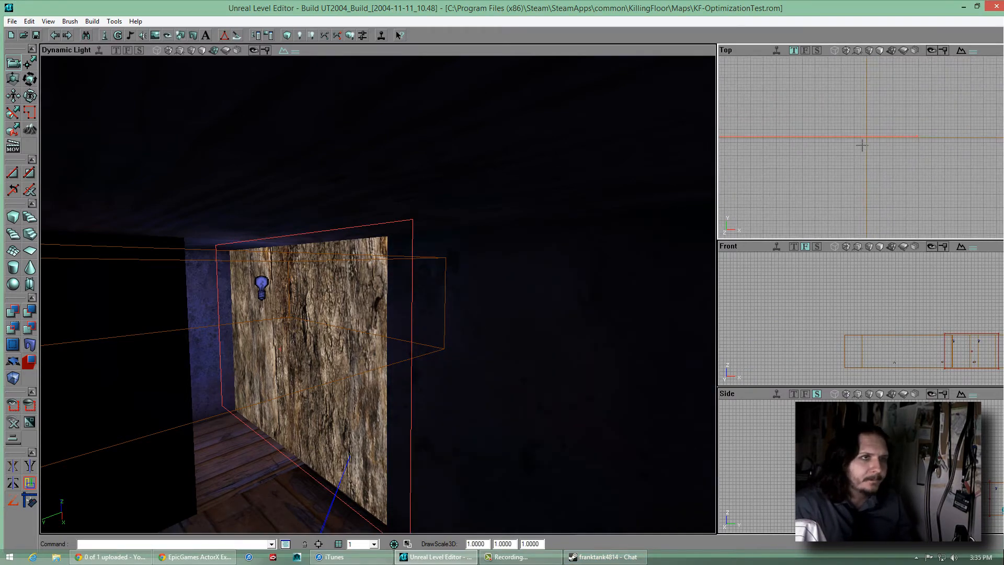
pyautogui.moveTo(378, 294)
pyautogui.mouseDown(button='right')
pyautogui.moveTo(365, 298)
pyautogui.moveTo(371, 310)
pyautogui.mouseUp(button='right')
pyautogui.moveTo(371, 310); pyautogui.dragTo(415, 278)
pyautogui.moveTo(388, 294)
pyautogui.keyDown('ctrl'); pyautogui.mouseDown(button='right')
pyautogui.moveTo(371, 294)
pyautogui.moveTo(428, 282)
pyautogui.moveTo(367, 293)
pyautogui.moveTo(380, 294)
pyautogui.mouseUp(button='right'); pyautogui.keyUp('ctrl')
pyautogui.moveTo(841, 168); pyautogui.dragTo(860, 145)
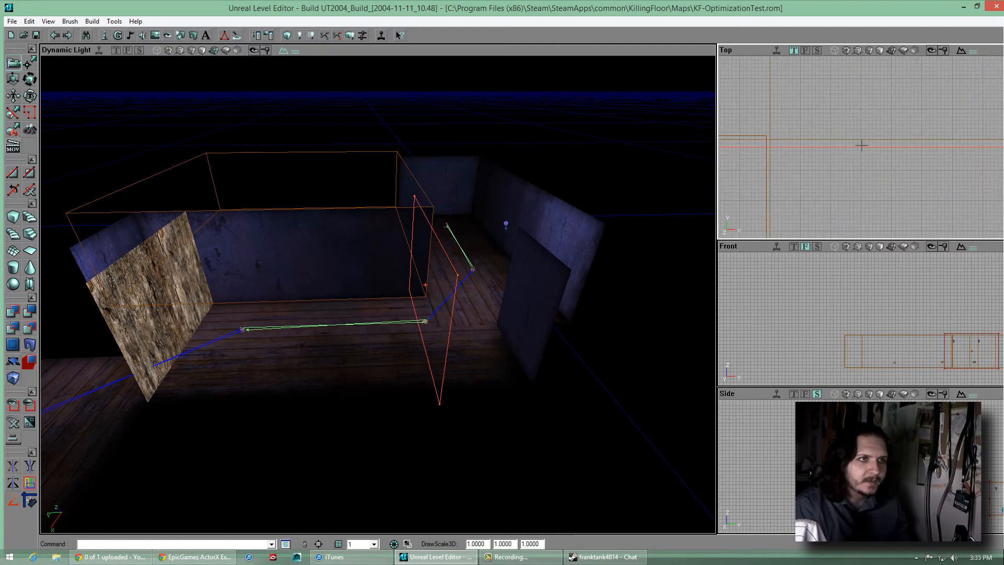
pyautogui.moveTo(602, 249); pyautogui.dragTo(378, 292)
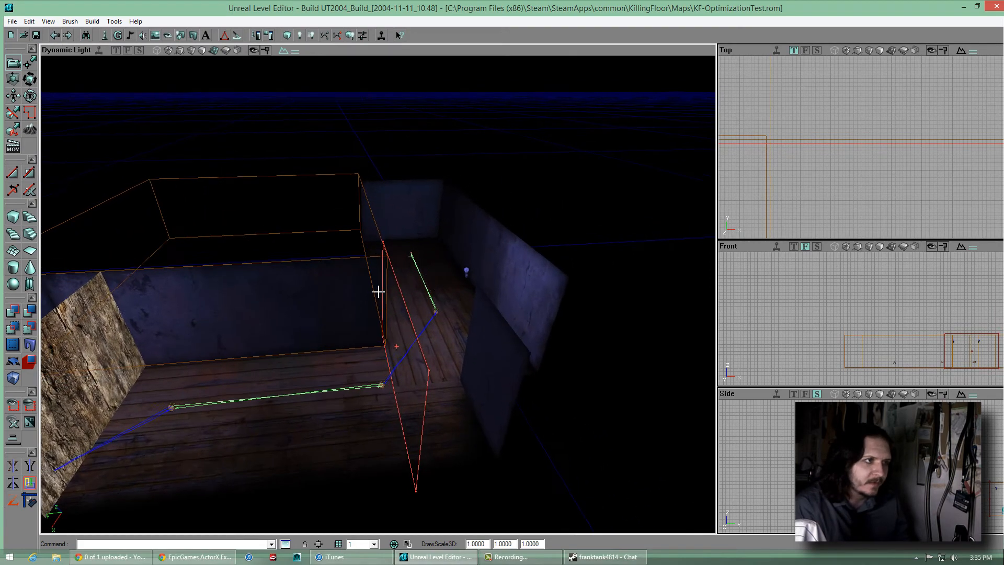
pyautogui.moveTo(378, 292)
pyautogui.mouseDown(button='right')
pyautogui.moveTo(457, 317)
pyautogui.moveTo(378, 294)
pyautogui.mouseUp(button='right')
pyautogui.moveTo(378, 294); pyautogui.dragTo(432, 287)
pyautogui.moveTo(432, 286); pyautogui.dragTo(374, 307, button='right')
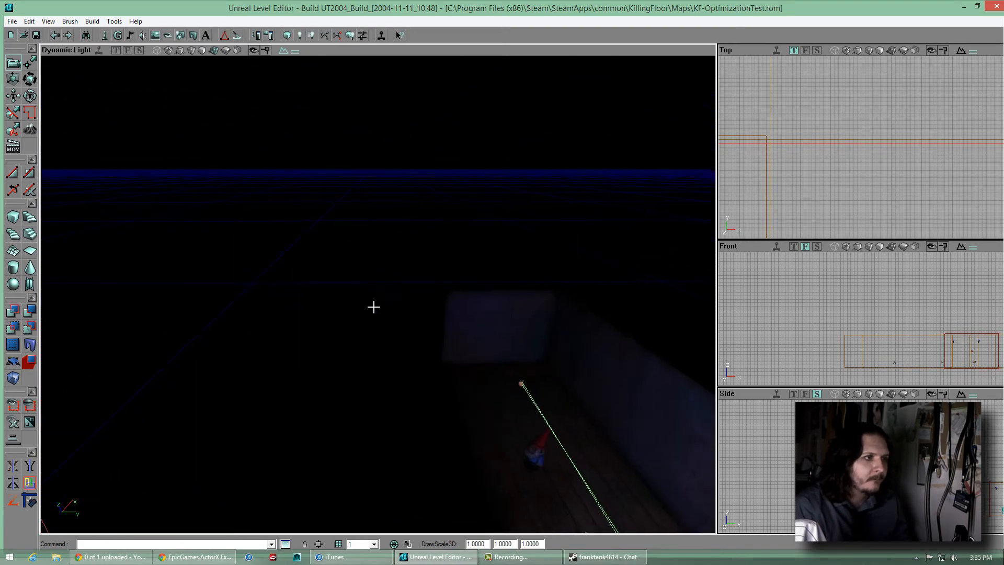
# Add a second zone portal from the sheet brush at the far room's opening
pyautogui.moveTo(374, 306); pyautogui.dragTo(11, 242)
pyautogui.click(14, 346)
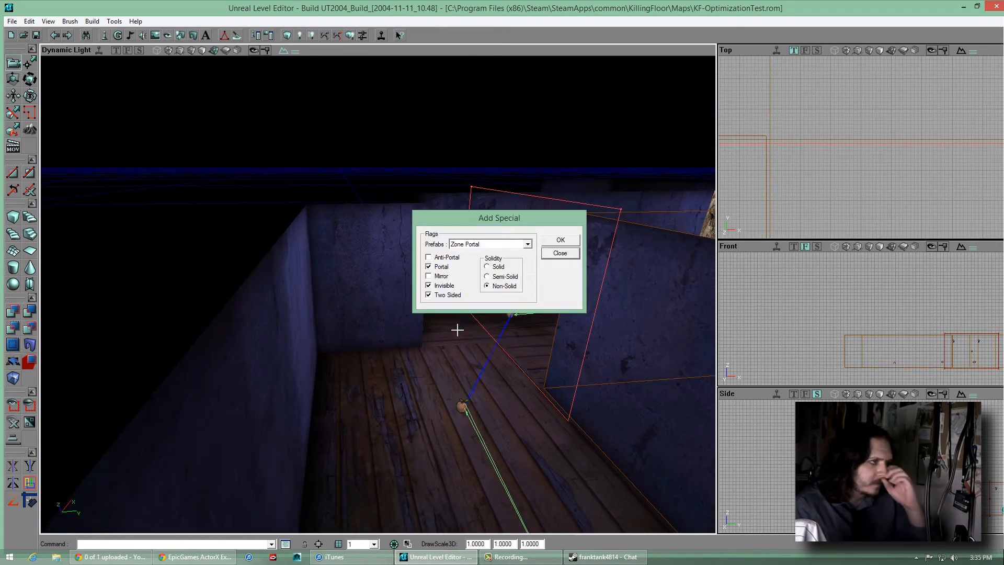
pyautogui.click(556, 239)
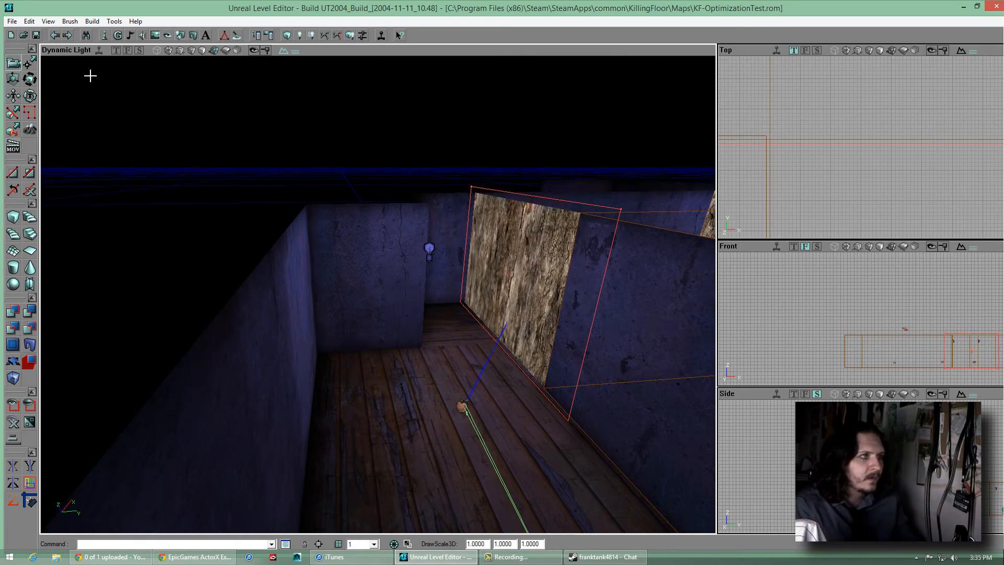
# Save the map, then rebuild its geometry and check the zone separation in Zone/Portal view
pyautogui.click(33, 33)
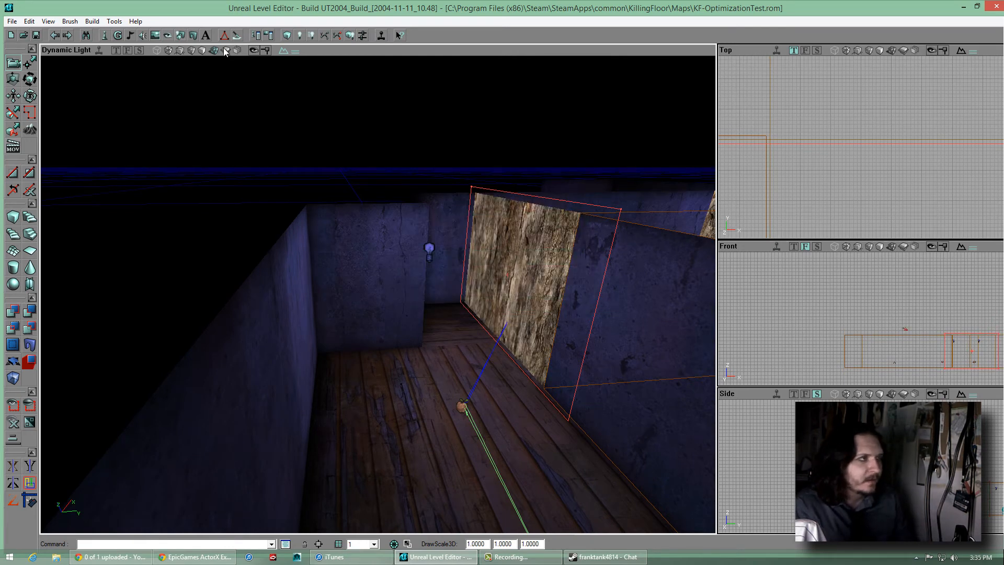
pyautogui.click(226, 50)
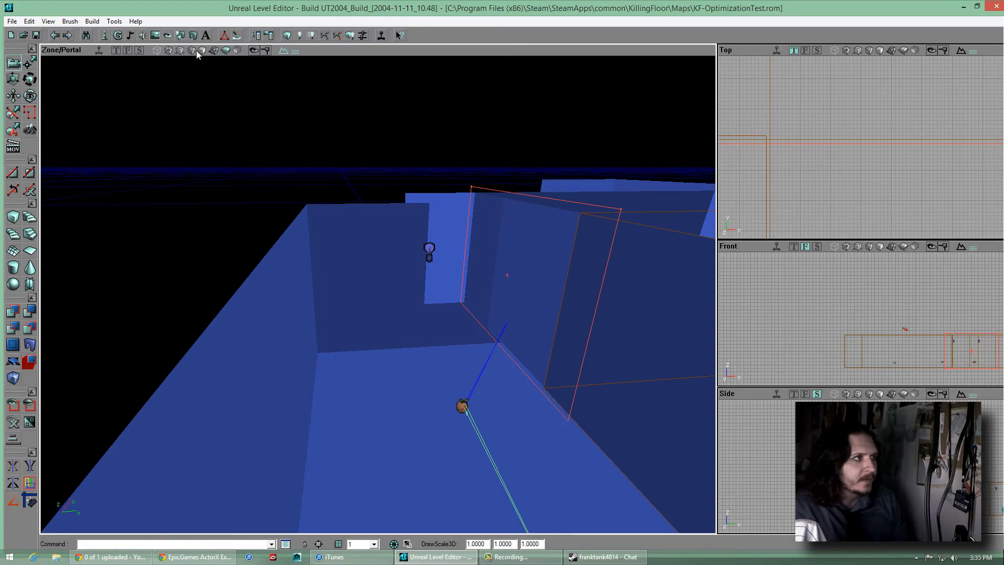
pyautogui.moveTo(378, 170); pyautogui.dragTo(376, 294)
pyautogui.moveTo(376, 294)
pyautogui.mouseDown(button='right')
pyautogui.moveTo(414, 285)
pyautogui.moveTo(377, 294)
pyautogui.moveTo(361, 284)
pyautogui.moveTo(384, 300)
pyautogui.moveTo(379, 293)
pyautogui.mouseUp(button='right')
pyautogui.moveTo(425, 186); pyautogui.dragTo(379, 296, button='right')
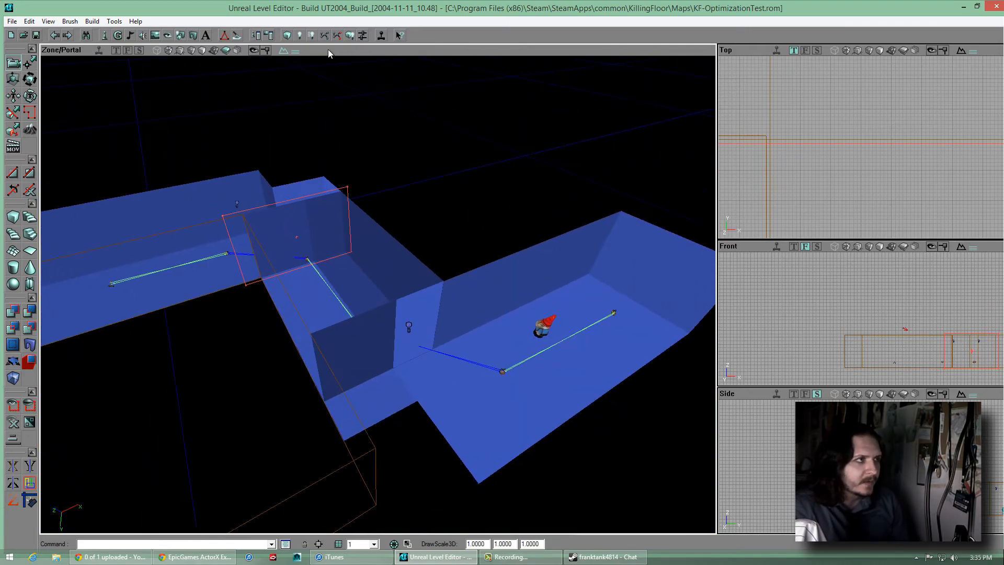
pyautogui.click(287, 35)
pyautogui.moveTo(433, 202)
pyautogui.mouseDown()
pyautogui.moveTo(367, 294)
pyautogui.moveTo(394, 283)
pyautogui.moveTo(370, 293)
pyautogui.moveTo(384, 291)
pyautogui.moveTo(374, 296)
pyautogui.moveTo(445, 200)
pyautogui.mouseUp()
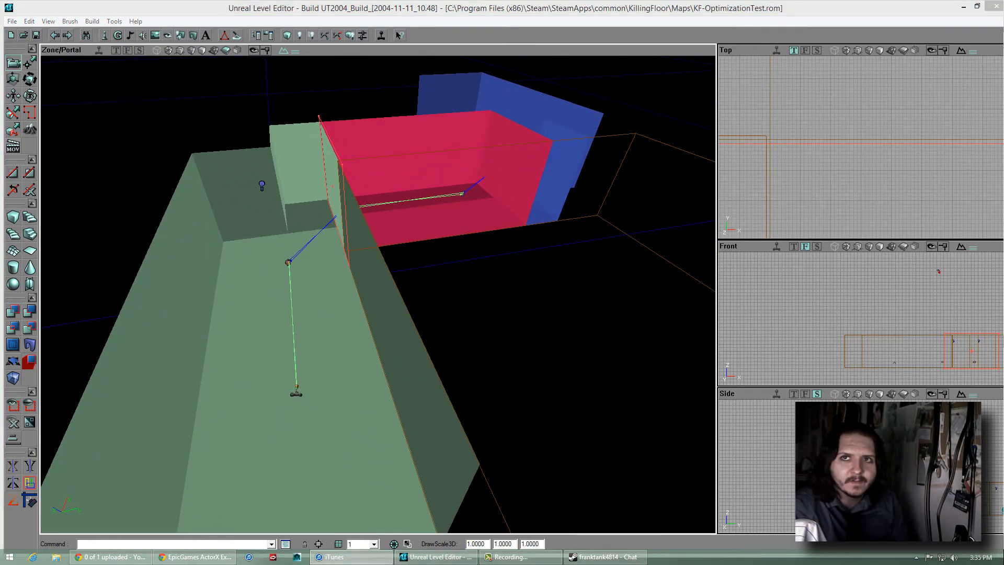
pyautogui.moveTo(478, 239)
pyautogui.mouseDown()
pyautogui.moveTo(376, 281)
pyautogui.moveTo(477, 239)
pyautogui.mouseUp()
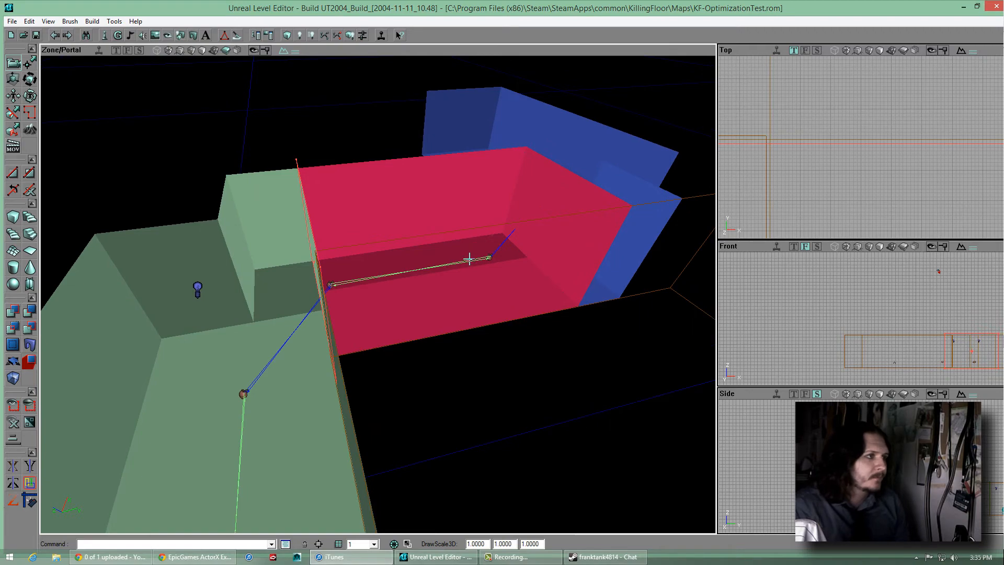
# Return the perspective view to Dynamic Light and rebuild the whole level
pyautogui.click(225, 51)
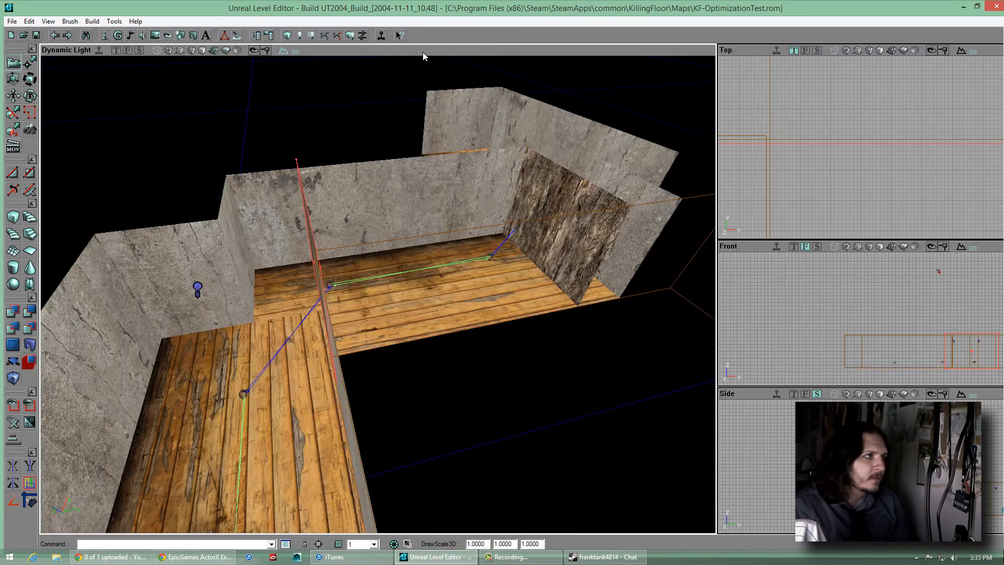
pyautogui.click(353, 37)
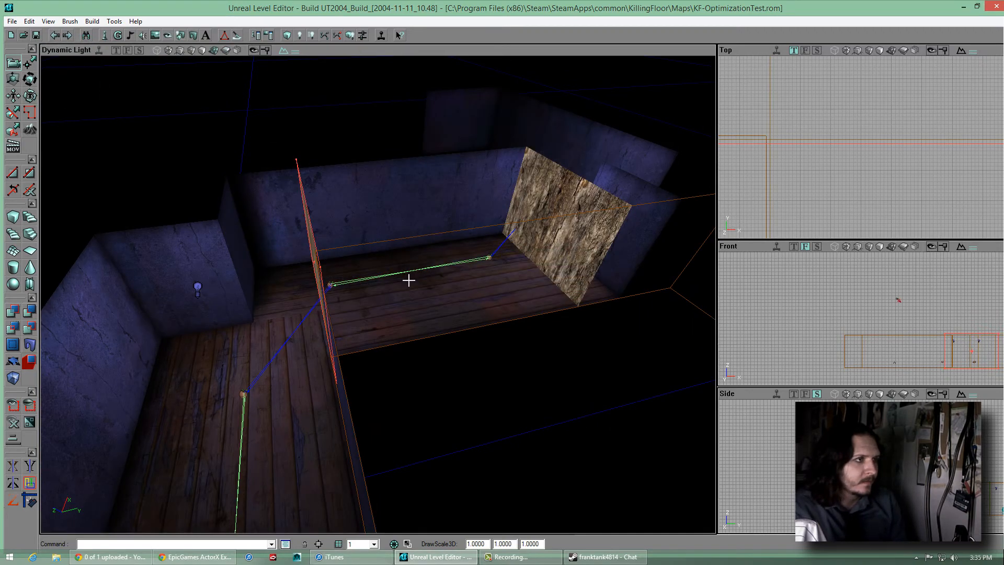
pyautogui.moveTo(374, 316)
pyautogui.mouseDown()
pyautogui.moveTo(381, 291)
pyautogui.moveTo(224, 258)
pyautogui.moveTo(378, 292)
pyautogui.moveTo(228, 253)
pyautogui.moveTo(390, 284)
pyautogui.moveTo(361, 347)
pyautogui.moveTo(240, 253)
pyautogui.mouseUp()
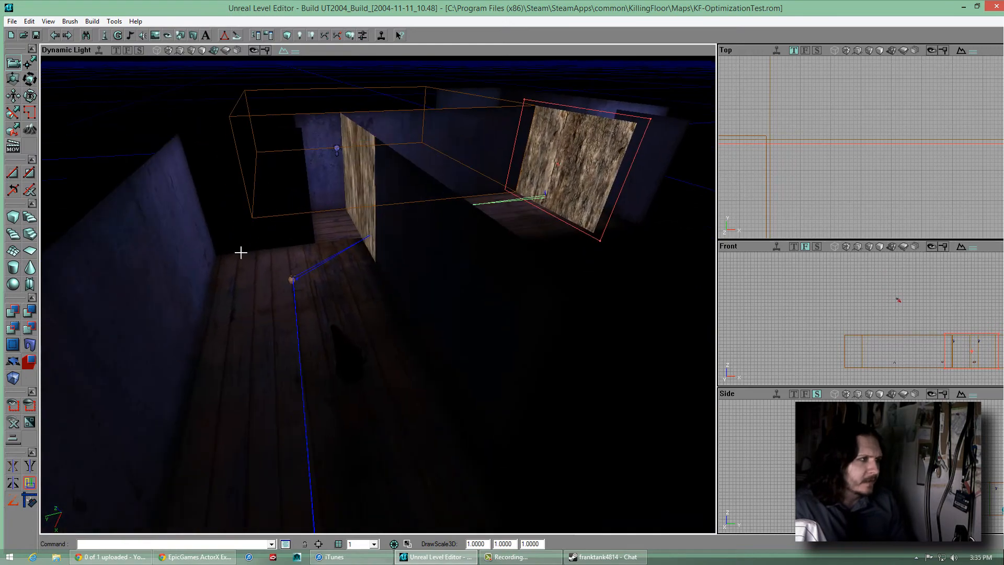
# Choose the ZoneInfo class under Info and place one on the floor of the gnome's room
pyautogui.click(102, 36)
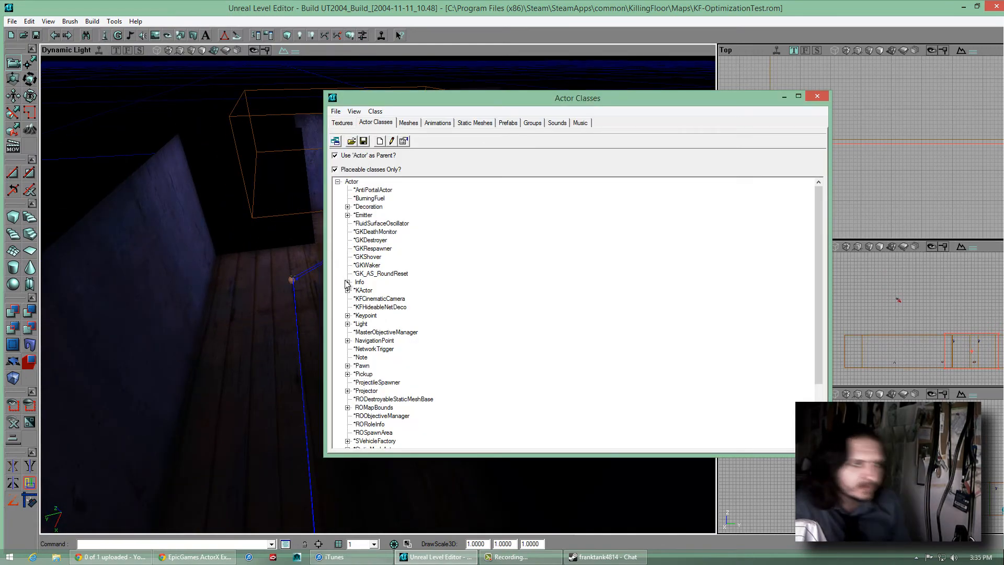
pyautogui.click(347, 282)
pyautogui.moveTo(817, 202); pyautogui.dragTo(819, 224)
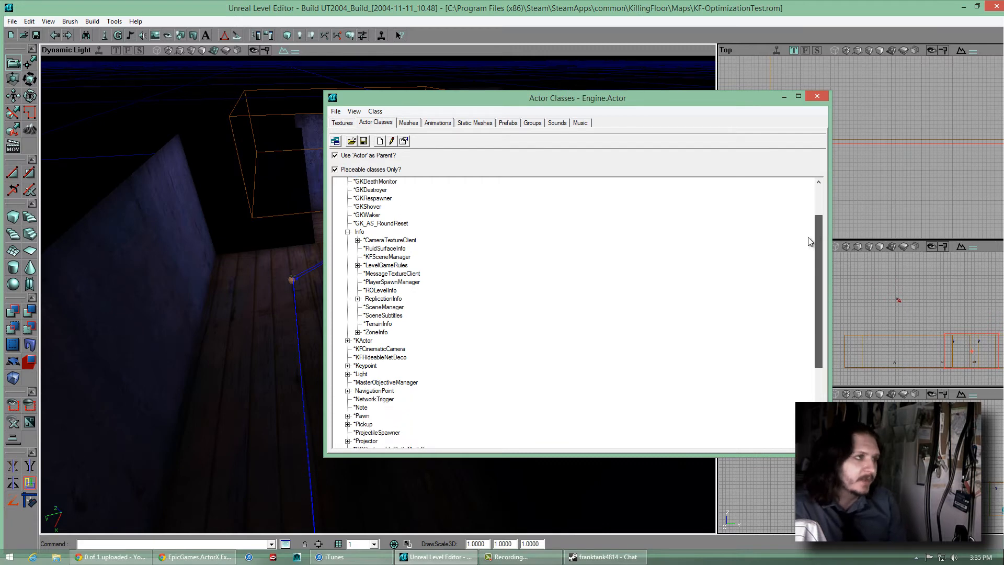
pyautogui.click(358, 333)
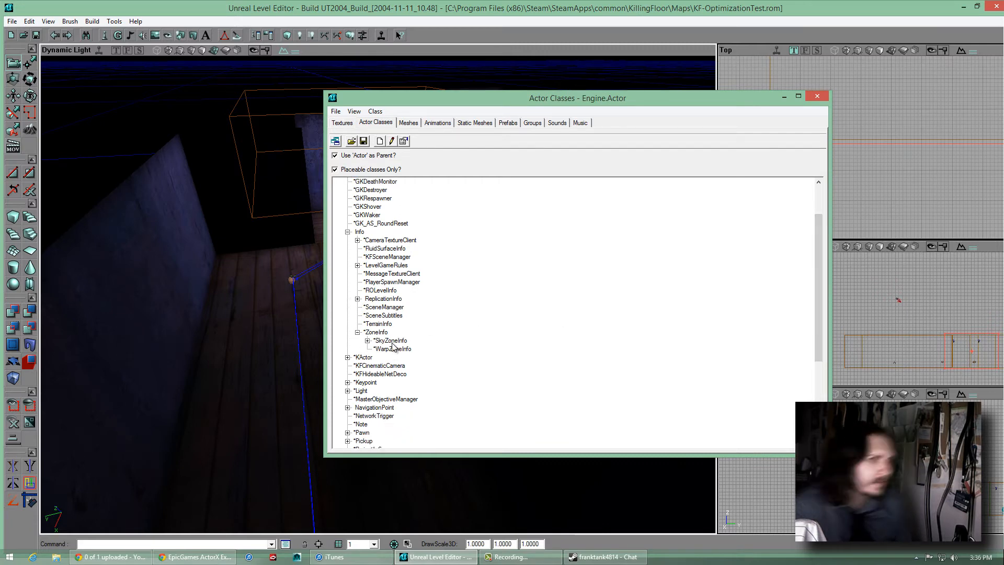
pyautogui.click(376, 332)
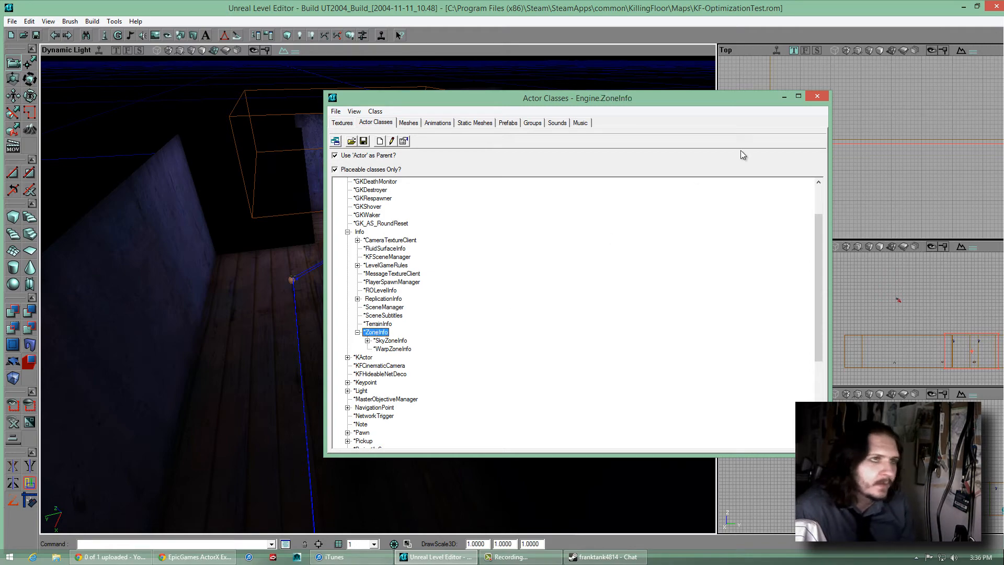
pyautogui.click(815, 97)
pyautogui.moveTo(291, 304); pyautogui.dragTo(378, 297)
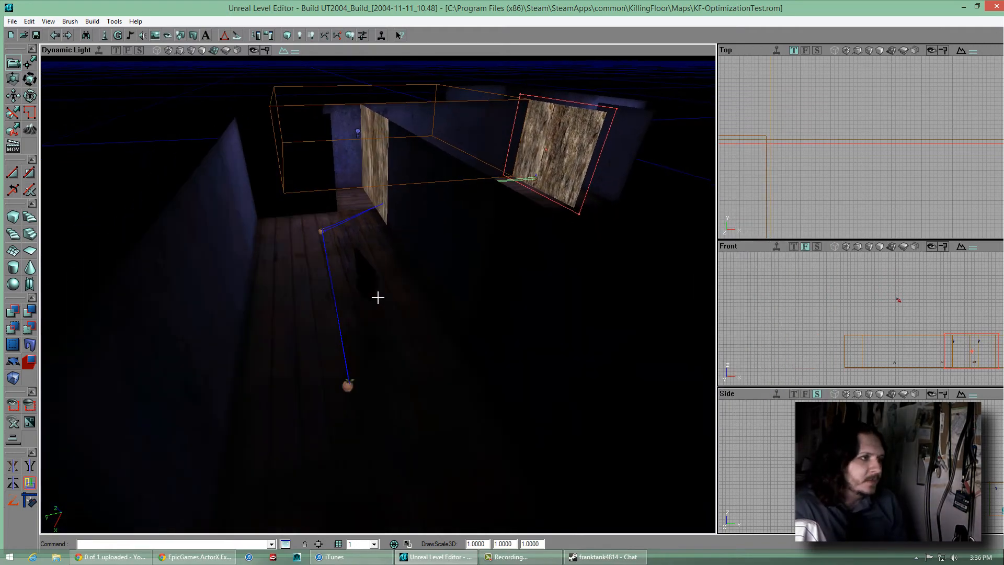
pyautogui.rightClick(321, 306)
pyautogui.click(361, 341)
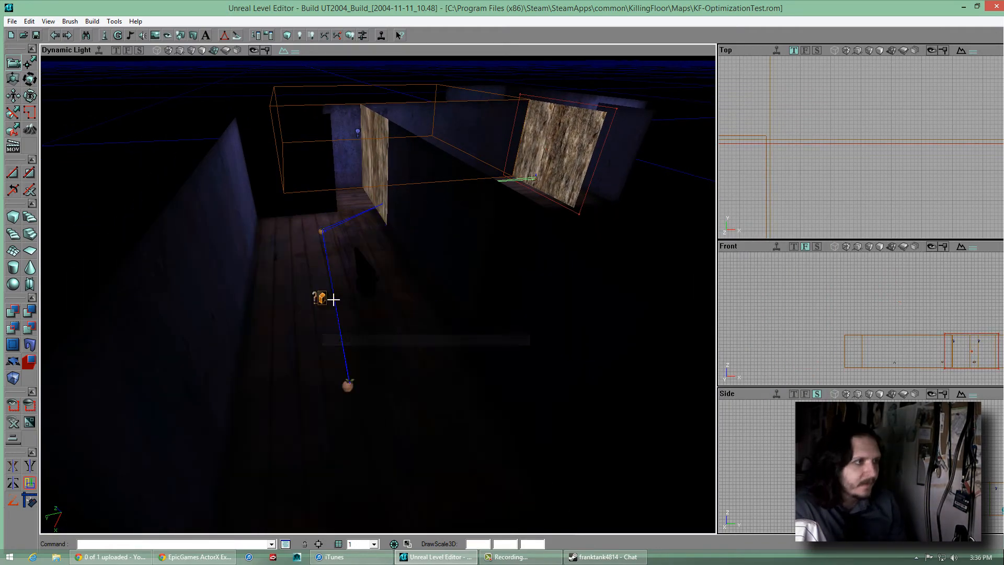
# Duplicate the ZoneInfo actor and place copies in the corridor and in the far room
pyautogui.scroll(-3, 791, 173)
pyautogui.moveTo(495, 202); pyautogui.dragTo(472, 237, button='right')
pyautogui.moveTo(754, 206); pyautogui.dragTo(861, 148, button='right')
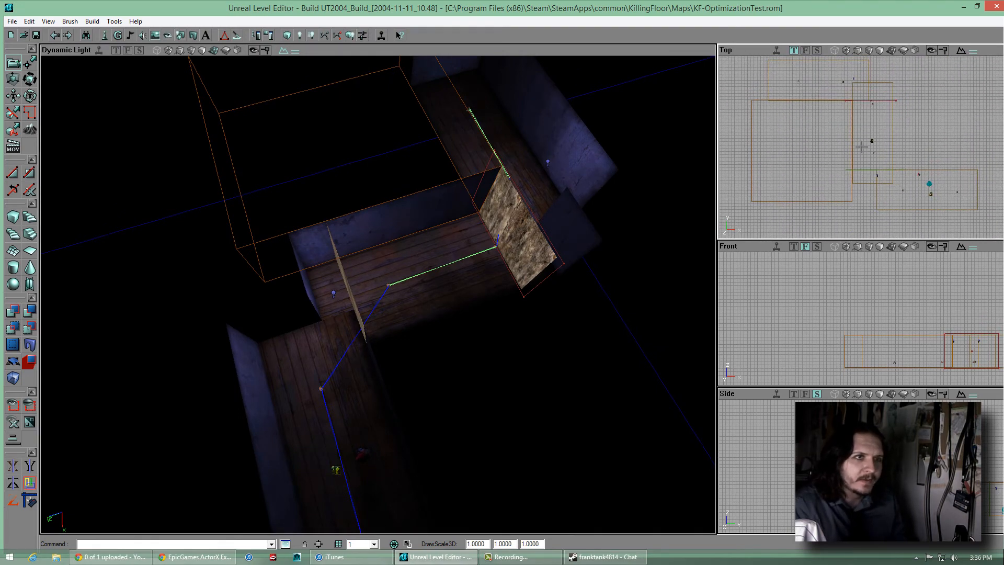
pyautogui.moveTo(830, 200); pyautogui.dragTo(827, 188, button='right')
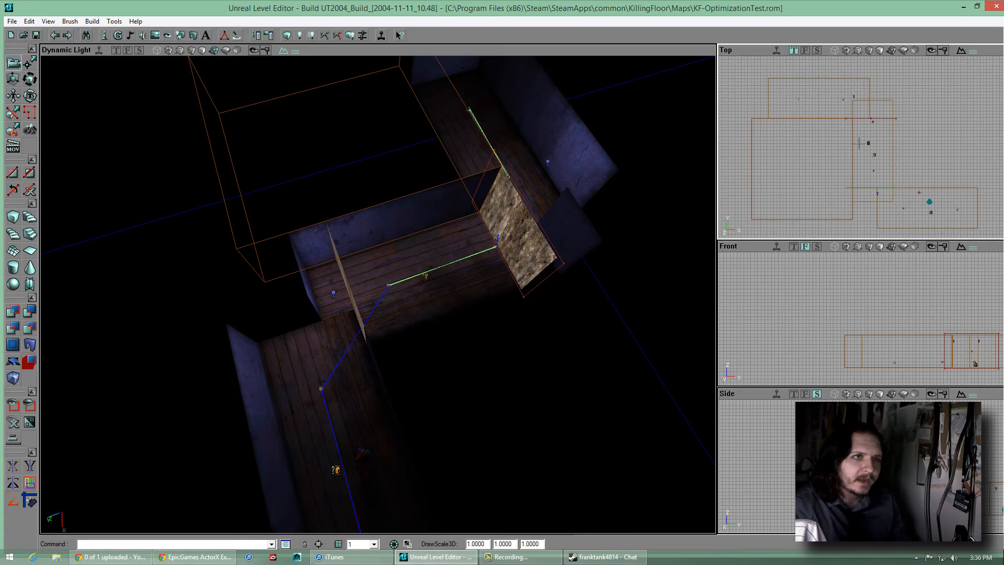
pyautogui.moveTo(381, 295); pyautogui.dragTo(481, 259)
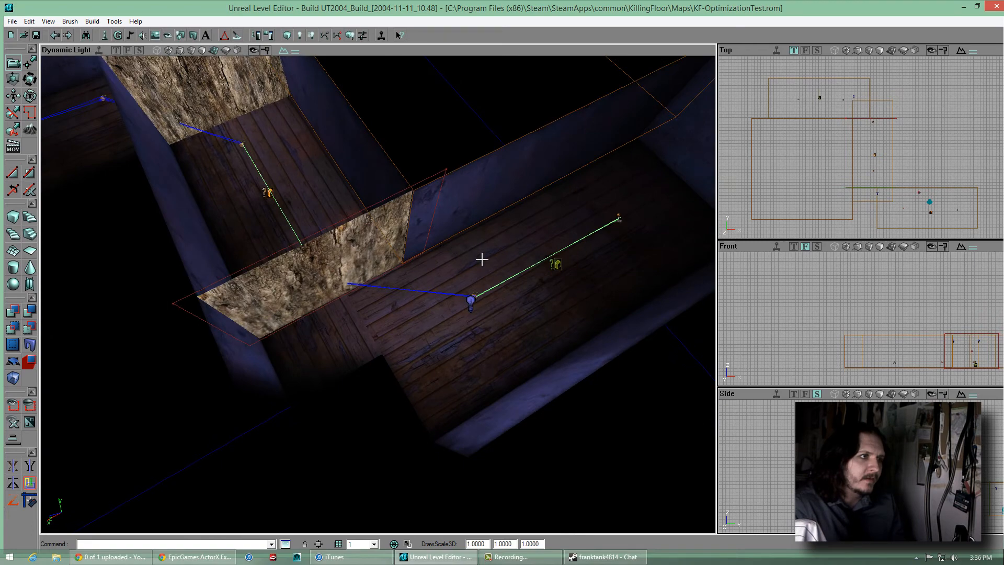
# Delete the ZoneInfo actors from the corridor and the gnome's room, keeping only the far room's
pyautogui.doubleClick(554, 265)
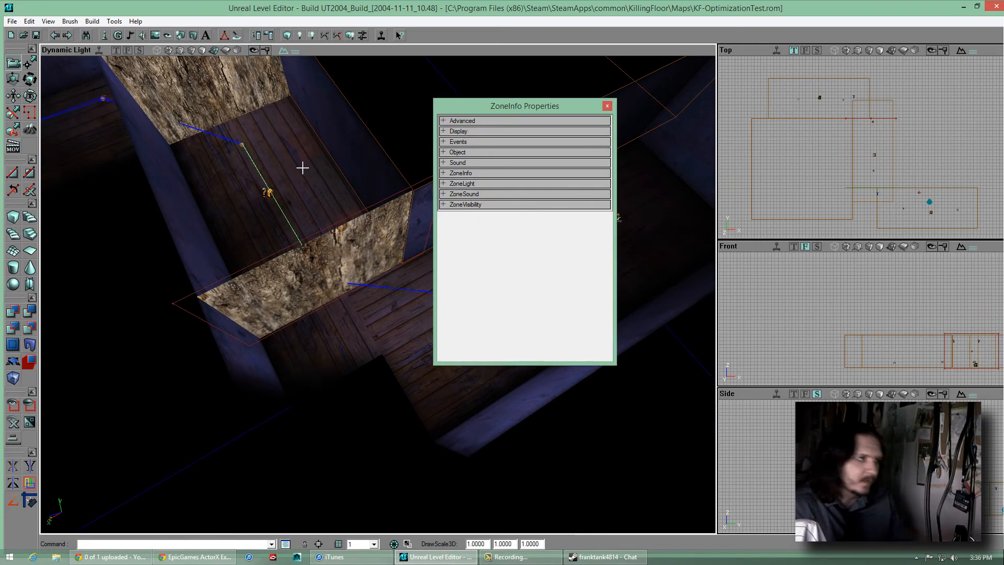
pyautogui.moveTo(342, 225)
pyautogui.mouseDown()
pyautogui.moveTo(377, 297)
pyautogui.moveTo(345, 223)
pyautogui.mouseUp()
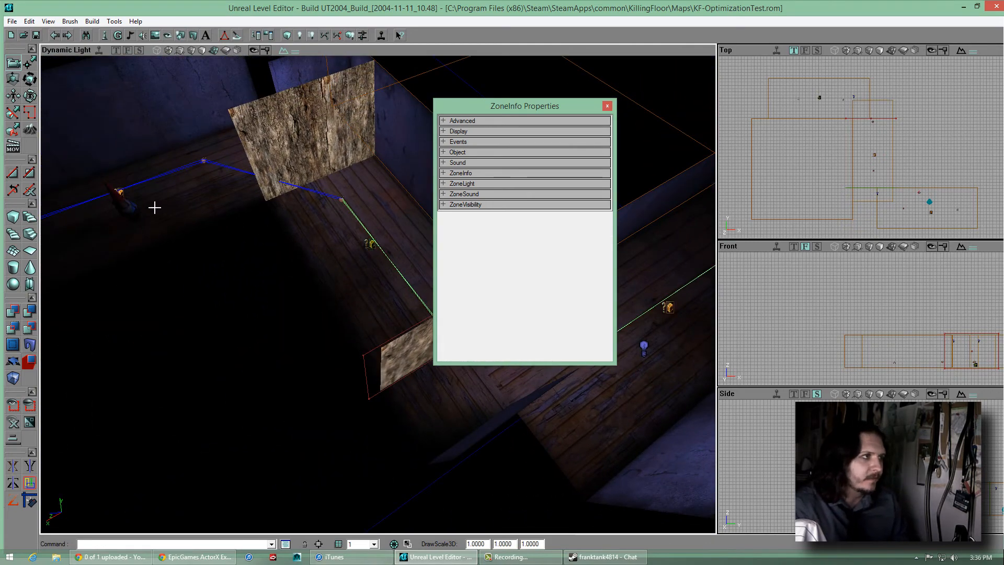
pyautogui.press('Delete')
pyautogui.click(120, 193)
pyautogui.press('Delete')
# Set the far room's ZoneInfo lighting to ambient brightness 1, hue 125 and saturation 155
pyautogui.moveTo(381, 295); pyautogui.dragTo(356, 289)
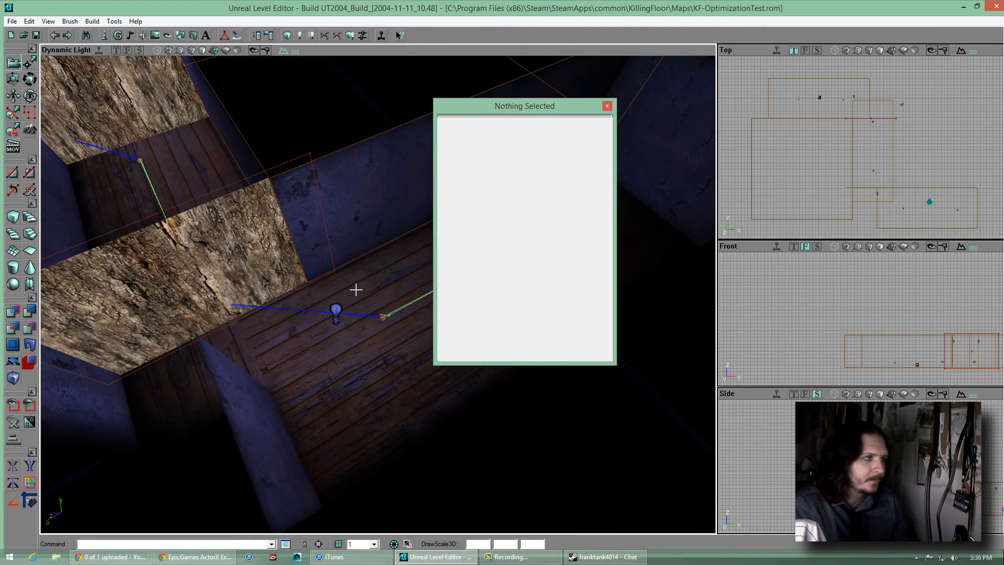
pyautogui.moveTo(368, 285); pyautogui.dragTo(381, 296, button='right')
pyautogui.click(427, 306)
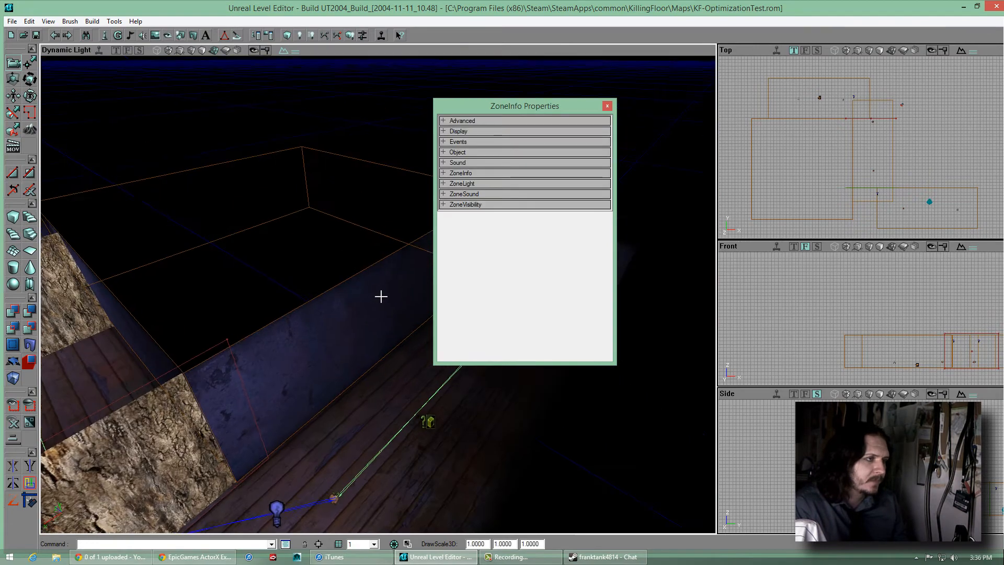
pyautogui.moveTo(382, 296); pyautogui.dragTo(383, 299)
pyautogui.click(476, 184)
pyautogui.moveTo(336, 250)
pyautogui.mouseDown()
pyautogui.moveTo(371, 298)
pyautogui.moveTo(353, 249)
pyautogui.mouseUp()
pyautogui.click(529, 192)
pyautogui.write('1')
pyautogui.click(536, 203)
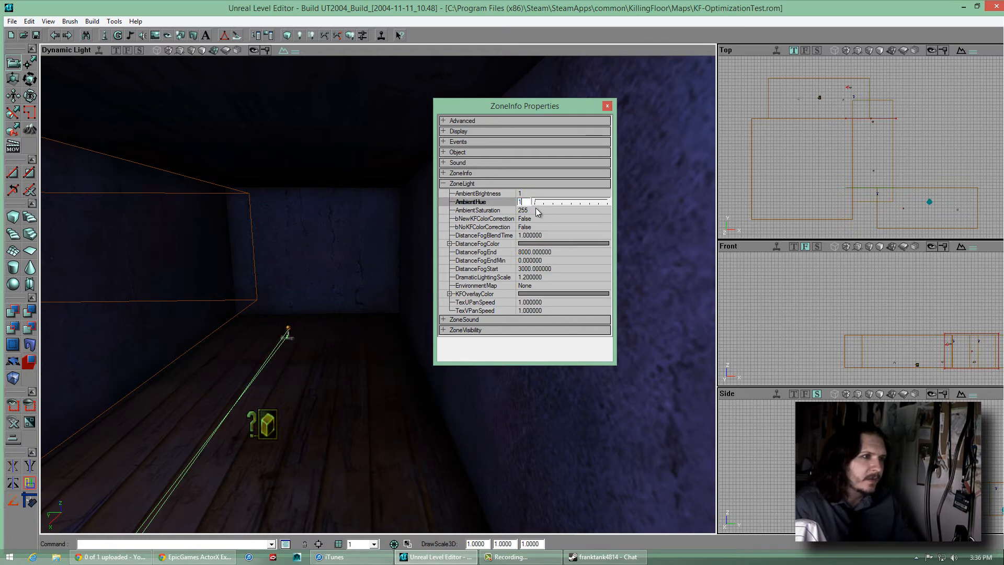
pyautogui.click(537, 211)
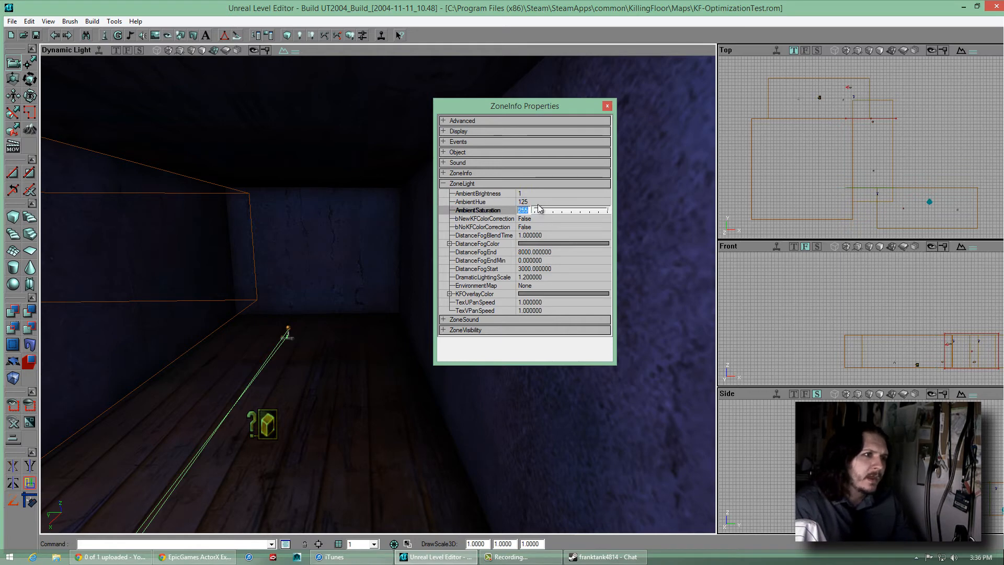
pyautogui.write('155')
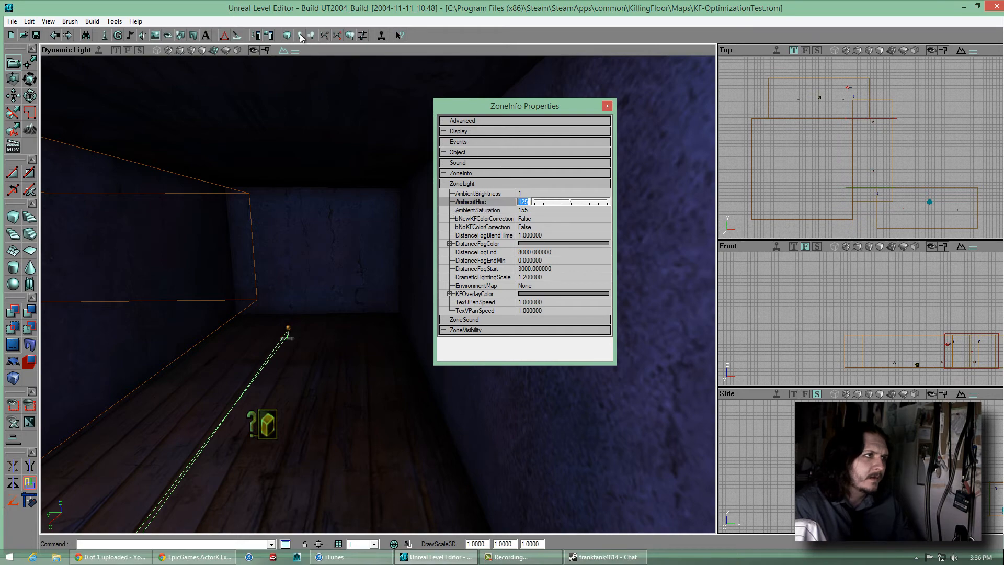
pyautogui.press('Return')
# Inspect the far room's ambient lighting in Lighting Only view
pyautogui.click(230, 50)
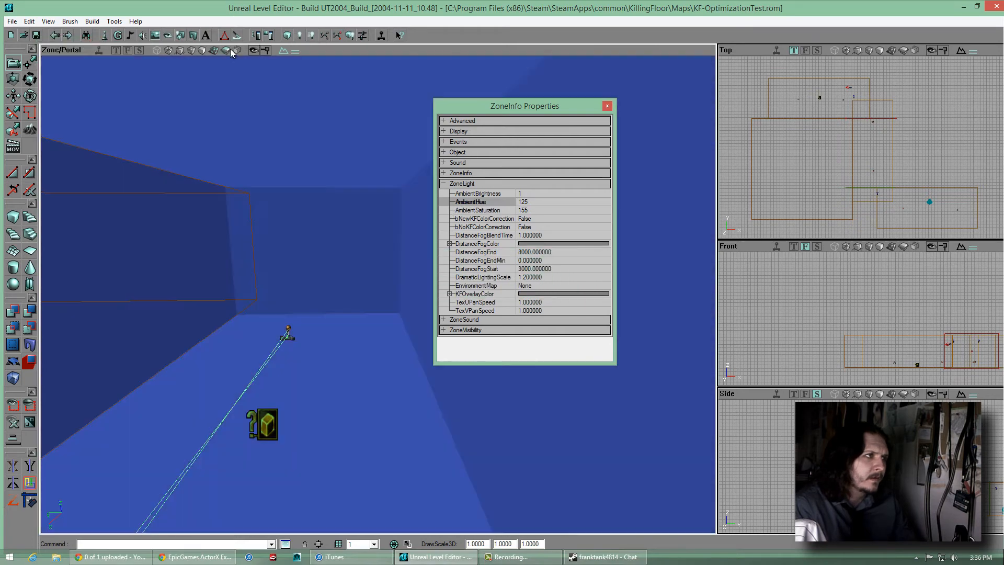
pyautogui.click(218, 50)
pyautogui.click(203, 50)
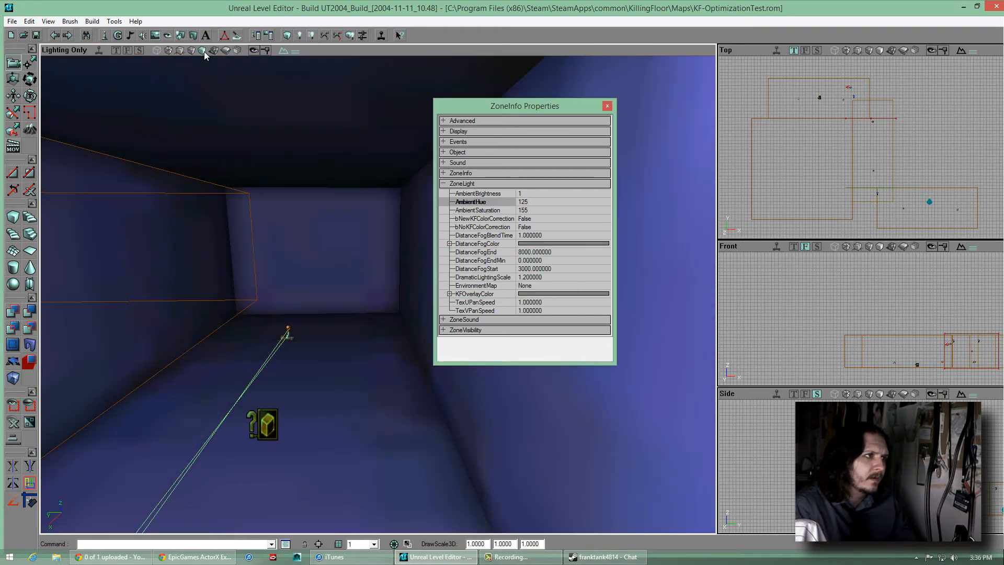
pyautogui.moveTo(347, 168)
pyautogui.mouseDown()
pyautogui.moveTo(378, 299)
pyautogui.moveTo(482, 205)
pyautogui.mouseUp()
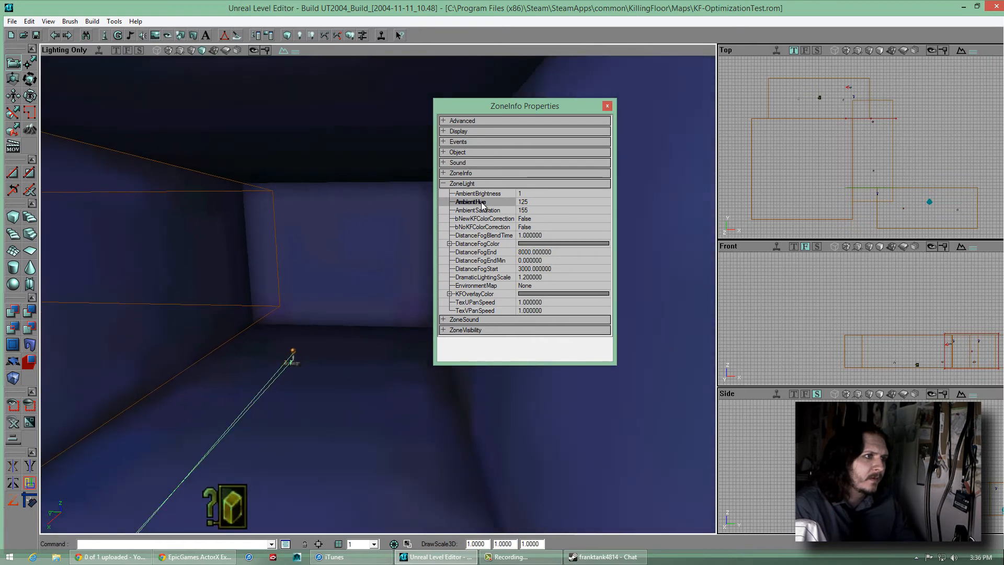
# Set the ZoneInfo's ambient hue to 115, rebuild the lighting and check the room in Dynamic Light view
pyautogui.write('1')
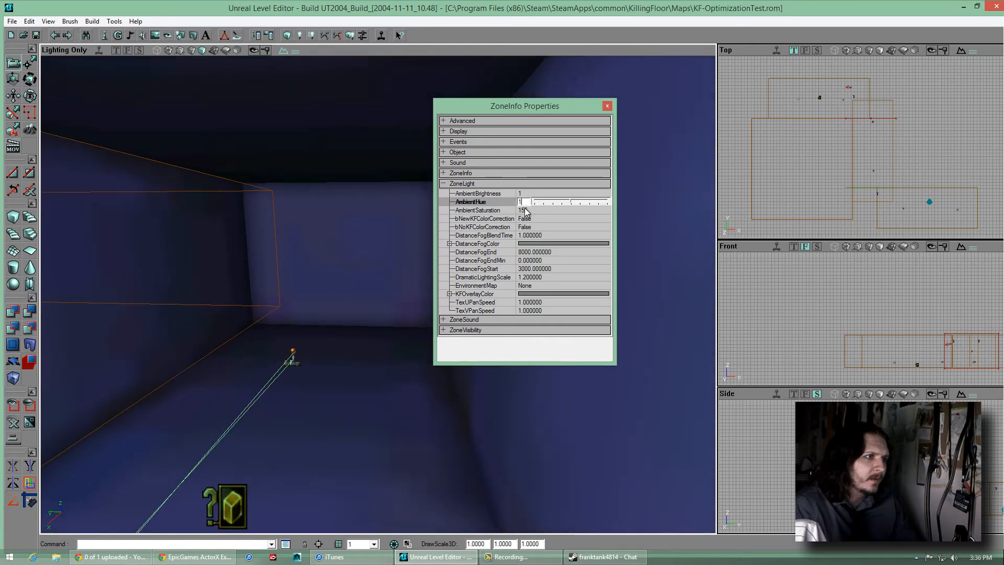
pyautogui.write('55')
pyautogui.press('Tab')
pyautogui.click(301, 36)
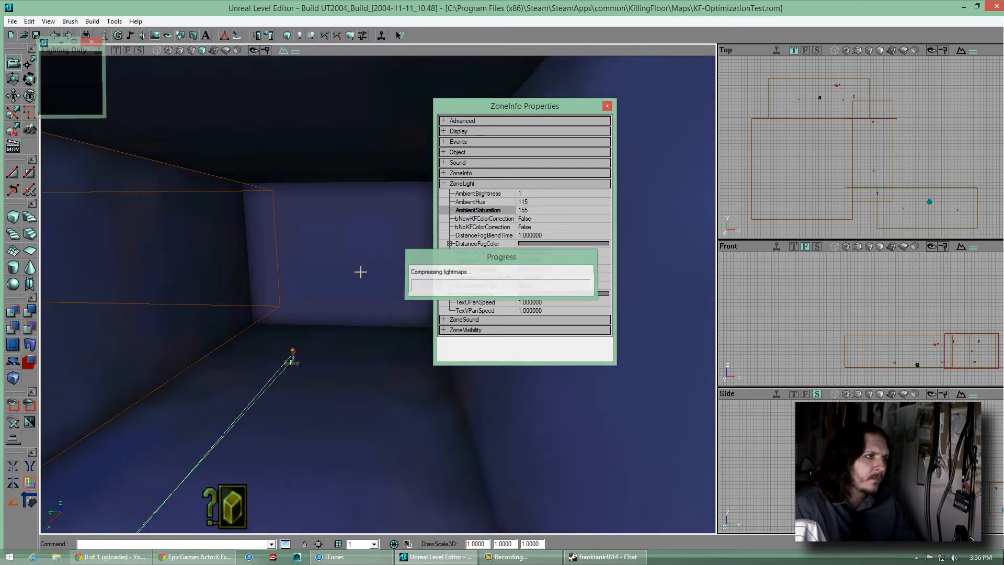
pyautogui.click(215, 50)
pyautogui.moveTo(276, 197); pyautogui.dragTo(239, 321)
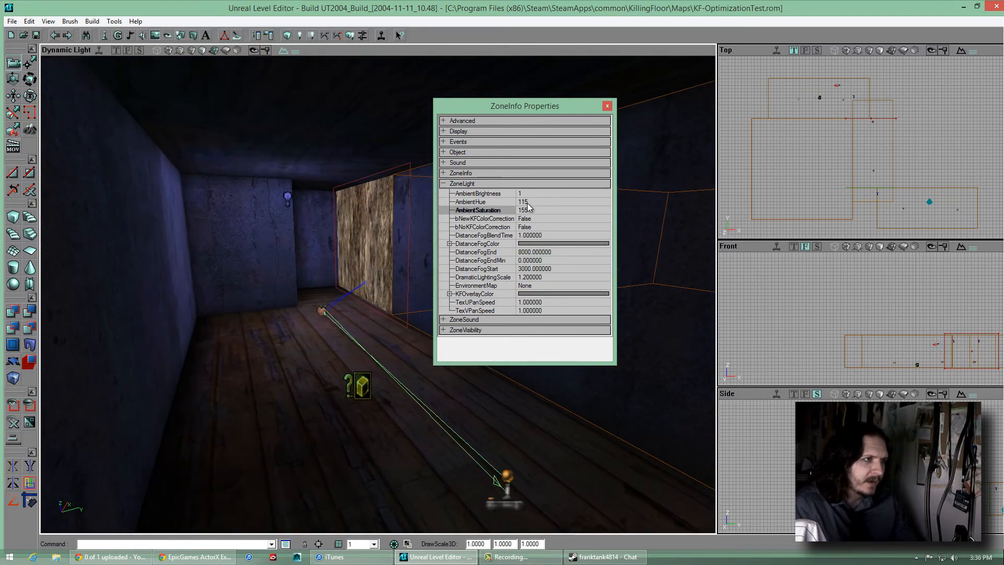
# Set the far room ZoneInfo's distance fog colour to green
pyautogui.click(469, 185)
pyautogui.click(474, 194)
pyautogui.click(473, 194)
pyautogui.click(473, 183)
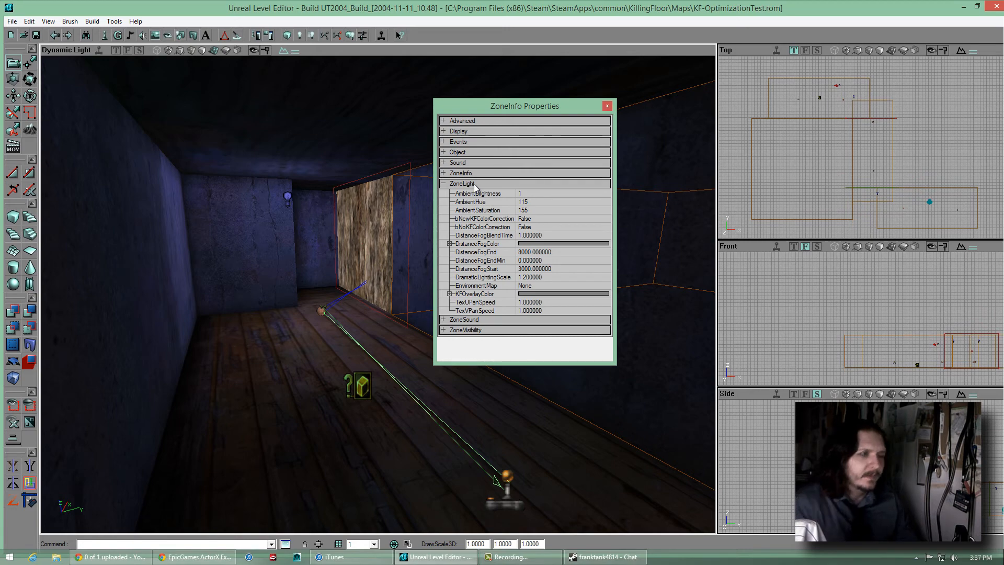
pyautogui.click(553, 243)
pyautogui.click(598, 243)
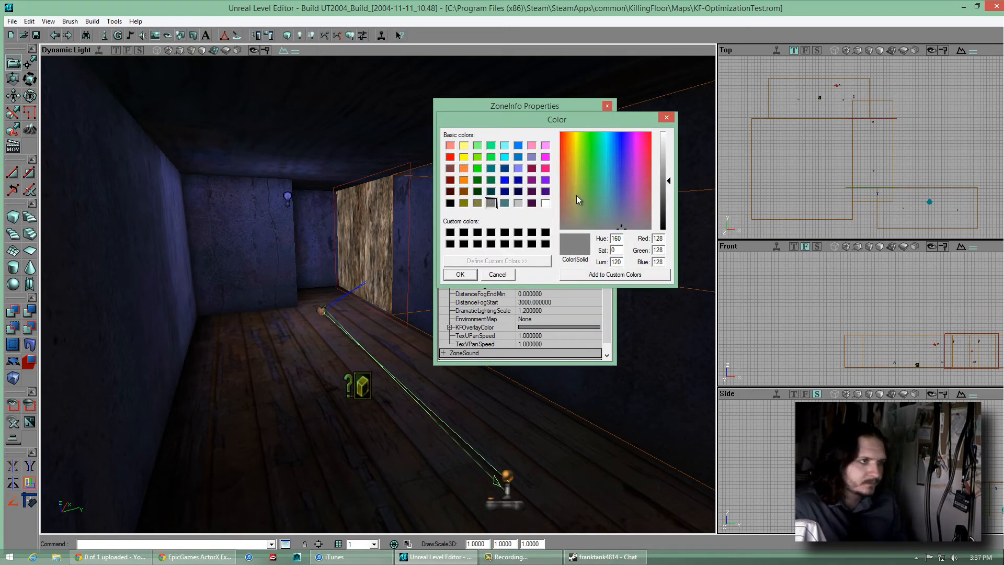
pyautogui.moveTo(576, 196); pyautogui.dragTo(588, 190)
pyautogui.click(460, 275)
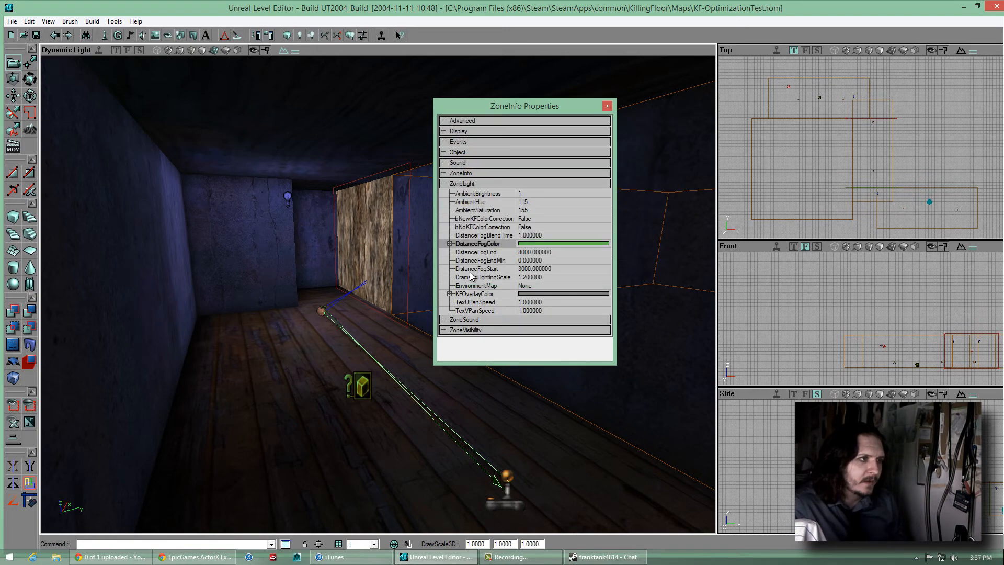
pyautogui.click(493, 183)
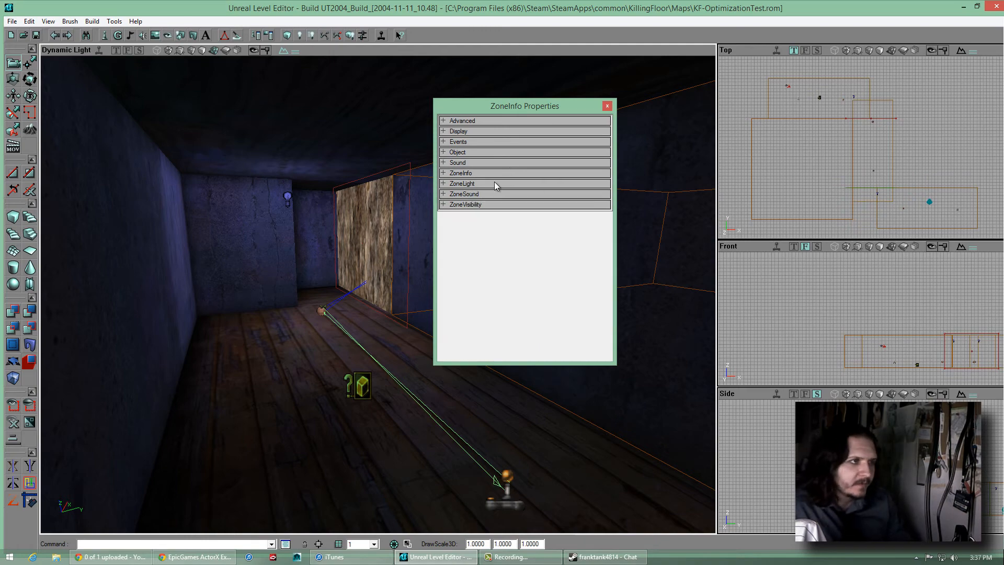
pyautogui.click(493, 183)
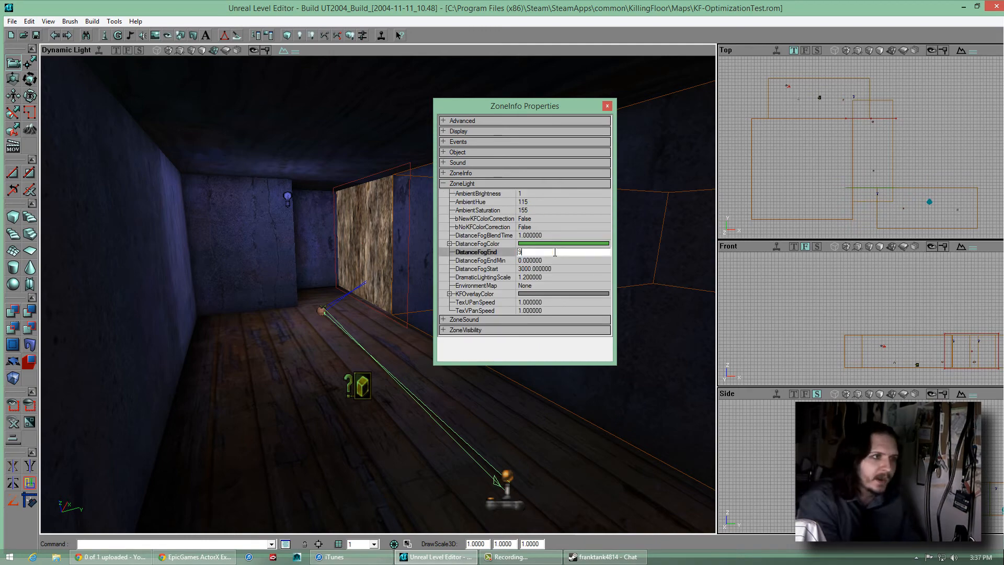
# Set the far room ZoneInfo's distance fog start to -1000 and enable its distance fog
pyautogui.click(549, 269)
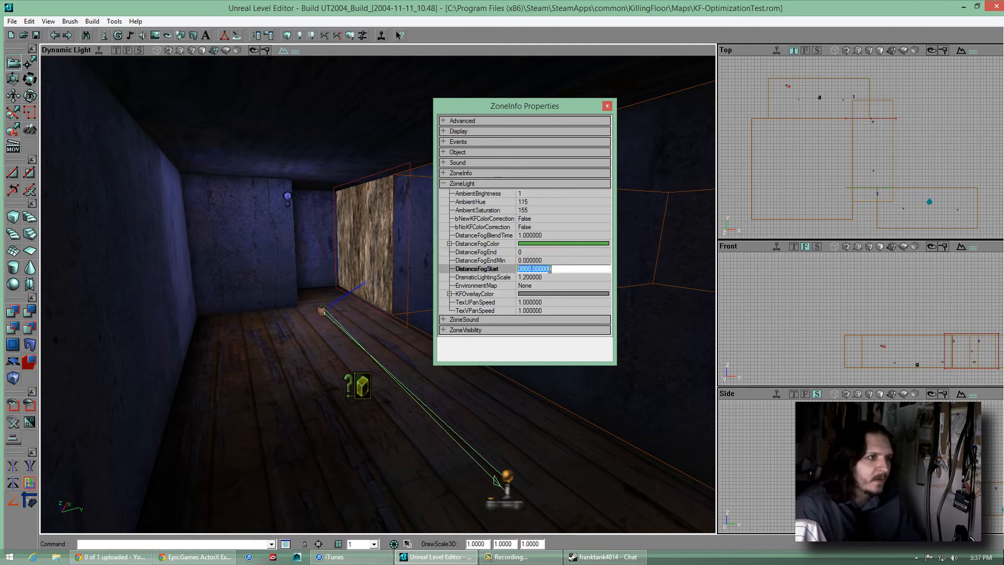
pyautogui.write('-1000')
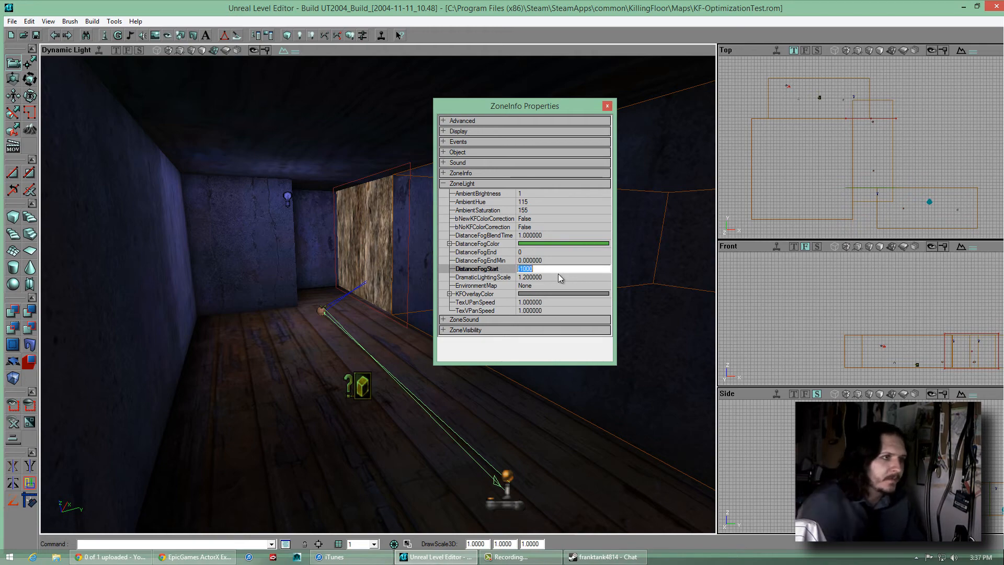
pyautogui.click(475, 176)
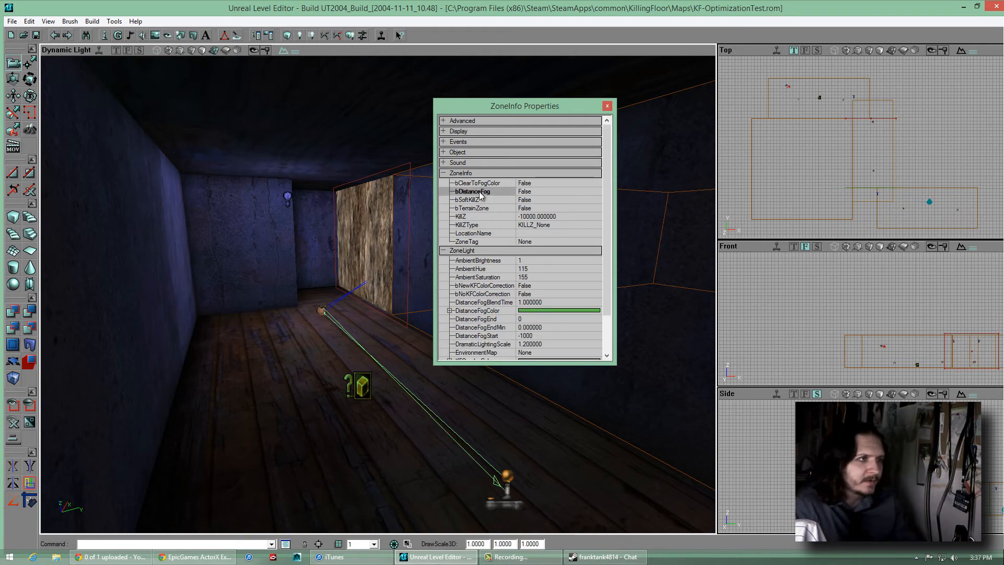
pyautogui.doubleClick(481, 194)
pyautogui.click(468, 173)
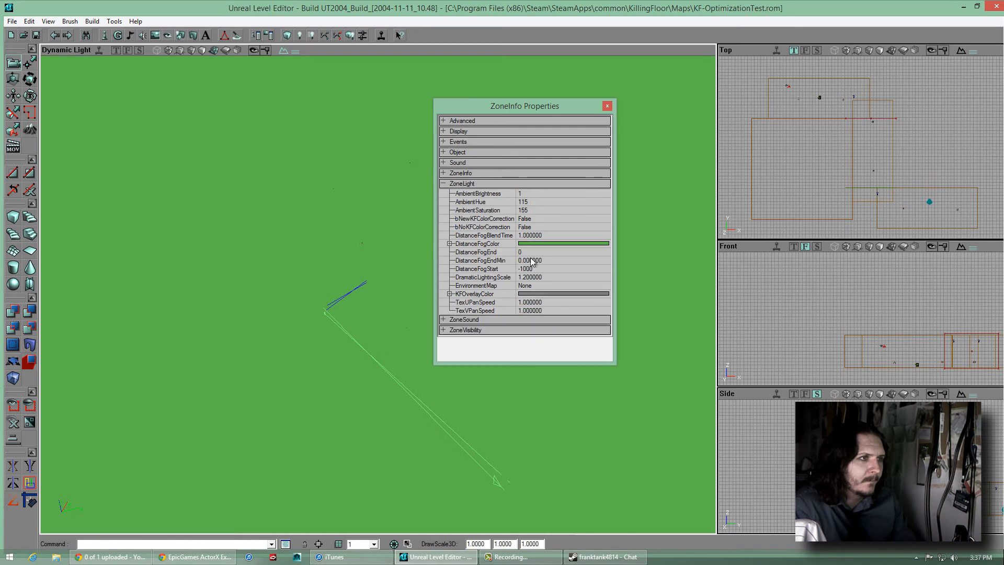
# Try a distance fog end of 3000 for the far room's ZoneInfo, and settle on 5000
pyautogui.write('3000')
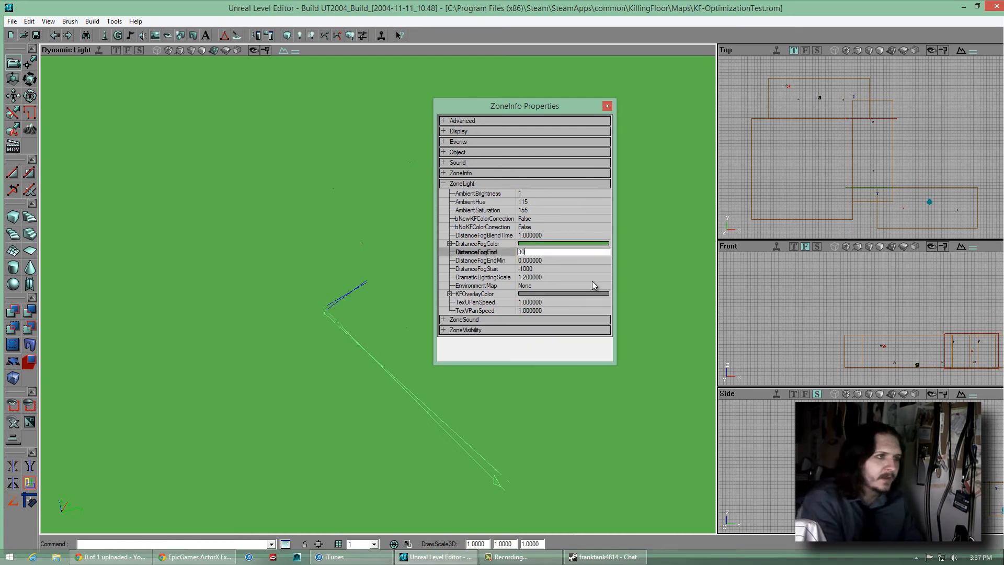
pyautogui.press('Return')
pyautogui.write('5000')
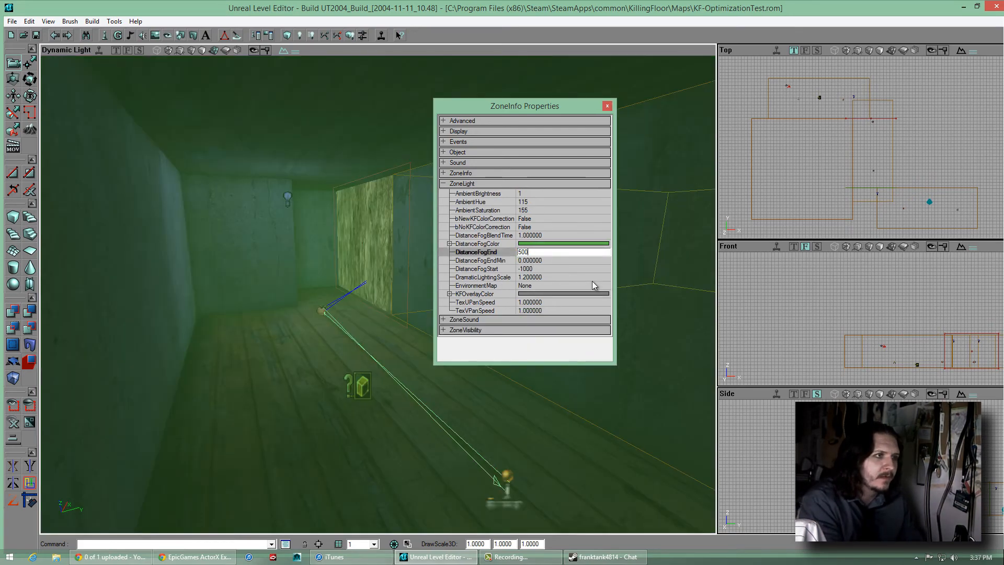
pyautogui.press('Return')
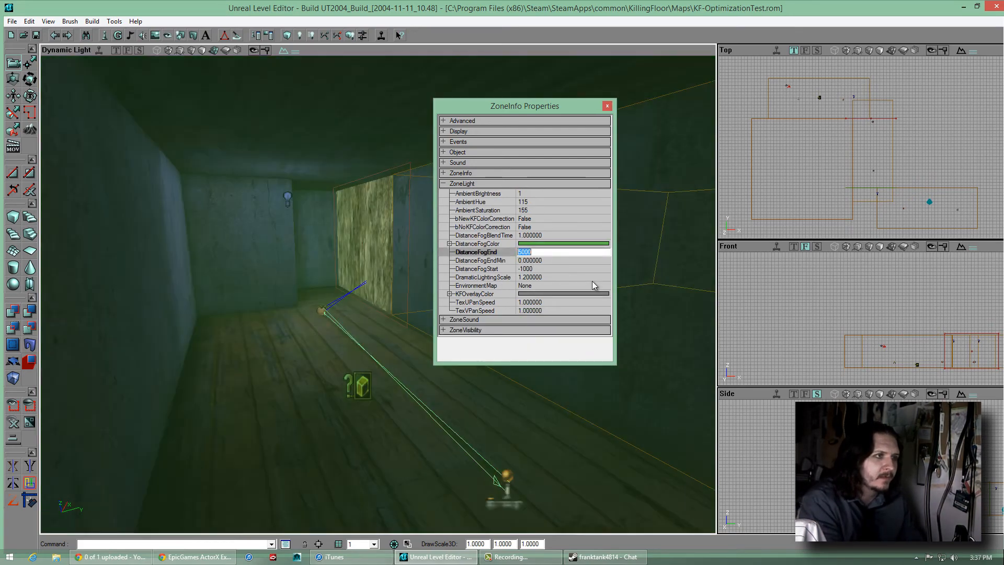
# Rebuild the level's geometry and lighting with the far room's fog settings applied
pyautogui.click(98, 52)
pyautogui.click(39, 35)
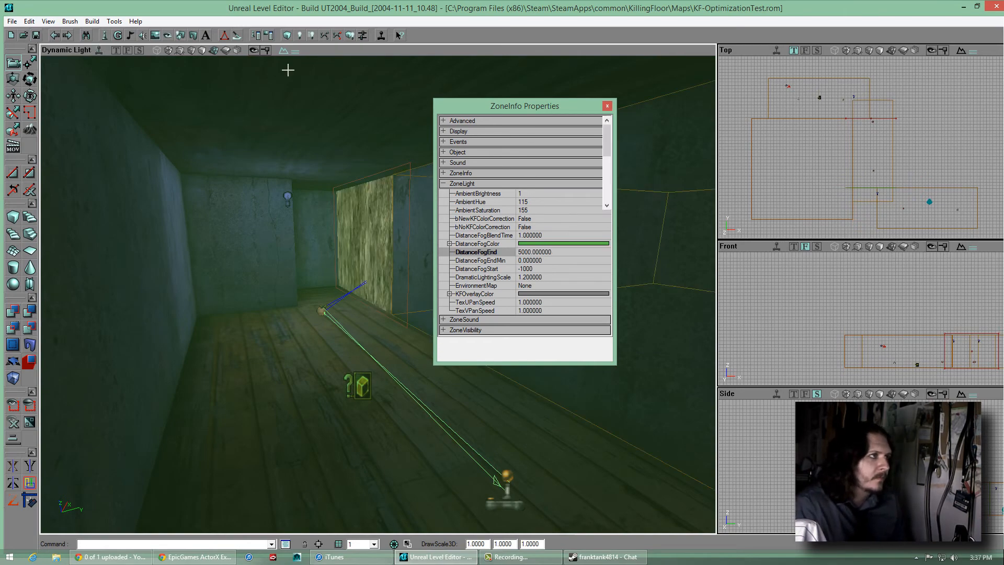
pyautogui.click(286, 38)
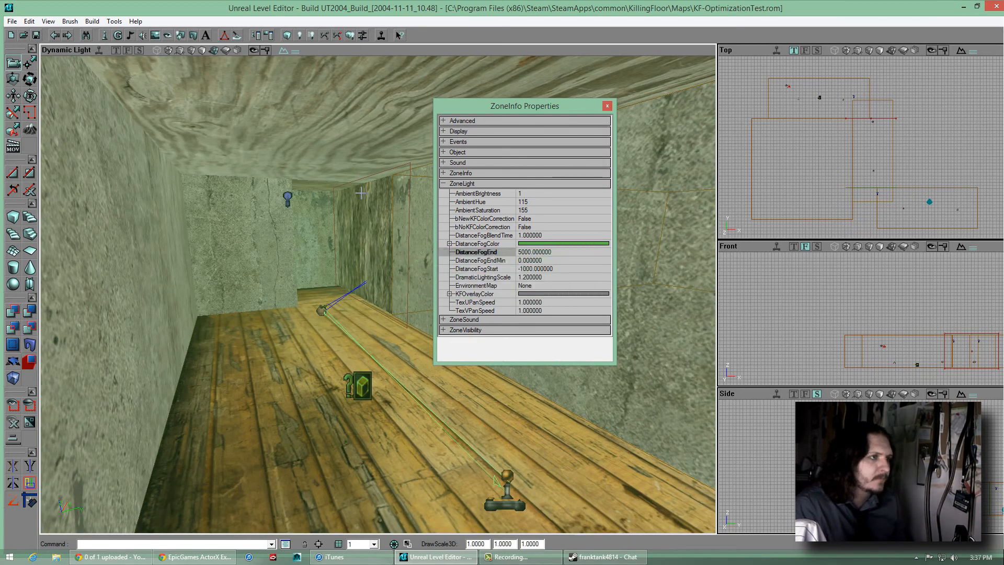
pyautogui.click(300, 38)
# Copy the ZoneInfo into the middle corridor and set the copy's distance fog colour to purple (red 138, green 92, blue 163)
pyautogui.moveTo(375, 248); pyautogui.dragTo(381, 276, button='right')
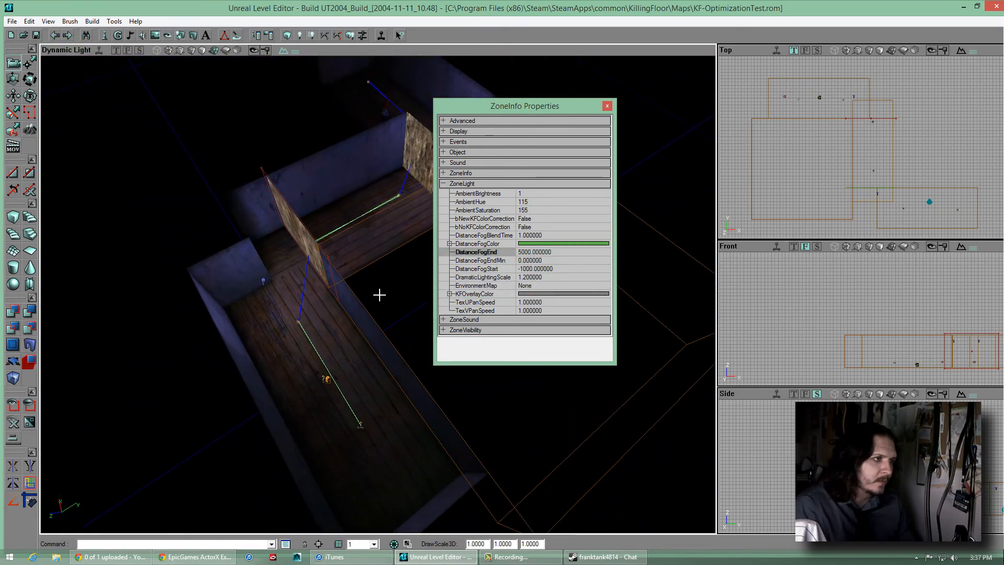
pyautogui.moveTo(372, 269); pyautogui.dragTo(377, 298, button='right')
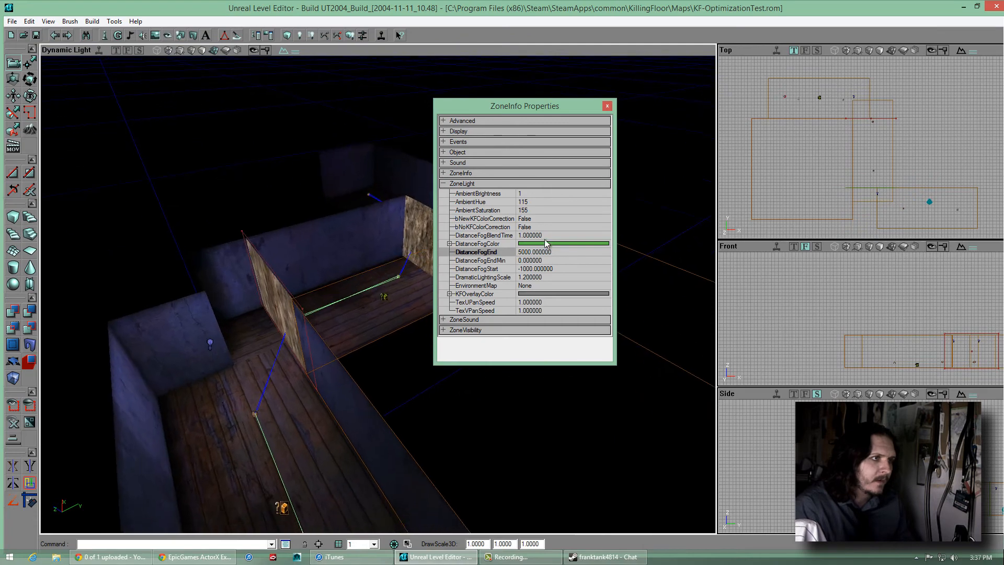
pyautogui.click(549, 244)
pyautogui.click(598, 243)
pyautogui.click(630, 203)
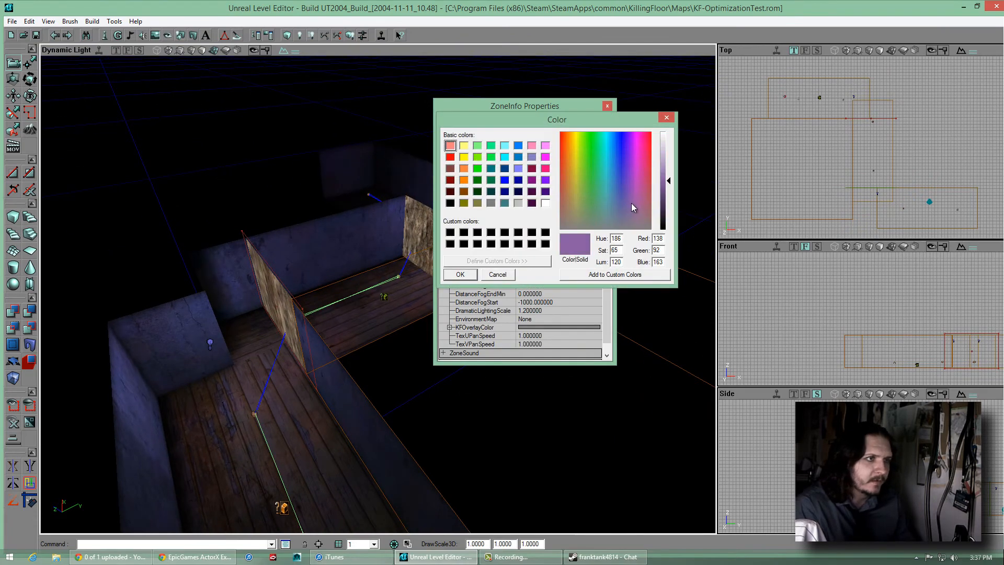
pyautogui.click(459, 273)
# Close the ZoneInfo properties, rebuild the geometry and compare the fog in the far room and the corridor
pyautogui.moveTo(378, 293)
pyautogui.mouseDown(button='right')
pyautogui.moveTo(376, 302)
pyautogui.moveTo(375, 285)
pyautogui.moveTo(381, 291)
pyautogui.moveTo(507, 212)
pyautogui.moveTo(352, 296)
pyautogui.moveTo(372, 306)
pyautogui.moveTo(378, 295)
pyautogui.mouseUp(button='right')
pyautogui.click(101, 51)
pyautogui.click(606, 107)
pyautogui.moveTo(378, 295); pyautogui.dragTo(494, 194)
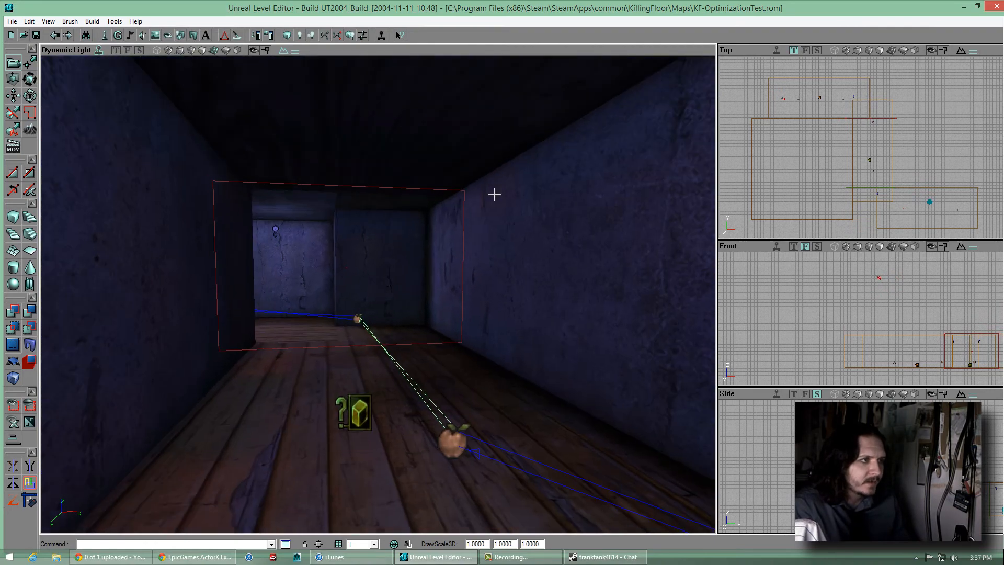
pyautogui.click(287, 35)
pyautogui.moveTo(369, 286); pyautogui.dragTo(382, 311)
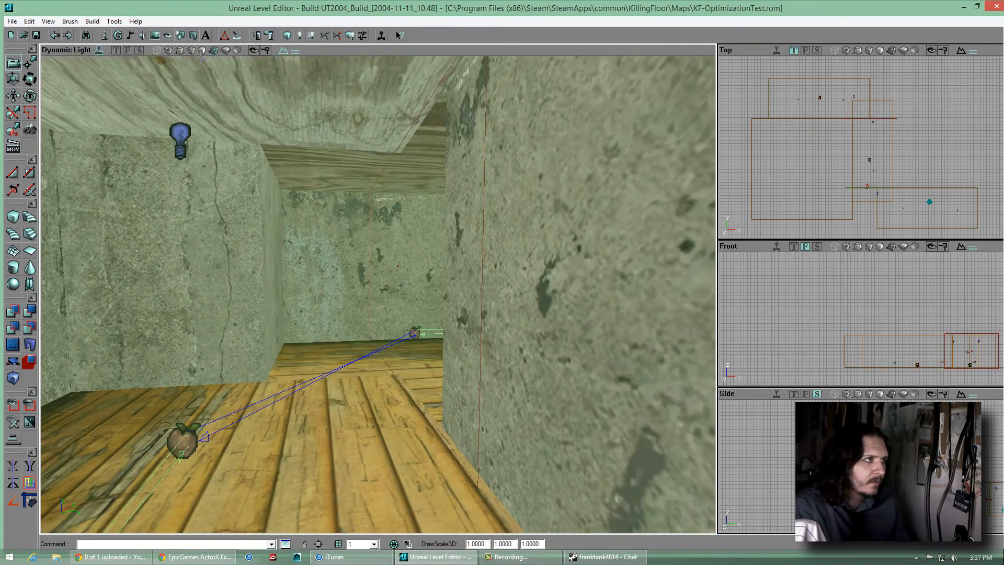
pyautogui.moveTo(202, 59); pyautogui.dragTo(383, 288)
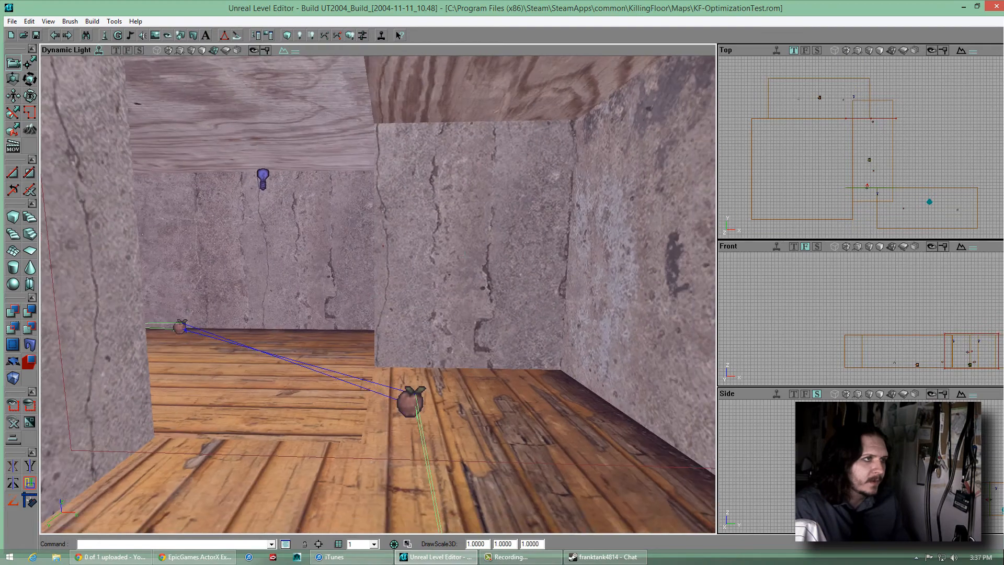
# Rebuild the lighting and inspect the corridor's purple fog and the zone portal from the far room with real-time preview
pyautogui.click(308, 36)
pyautogui.moveTo(458, 217); pyautogui.dragTo(111, 49)
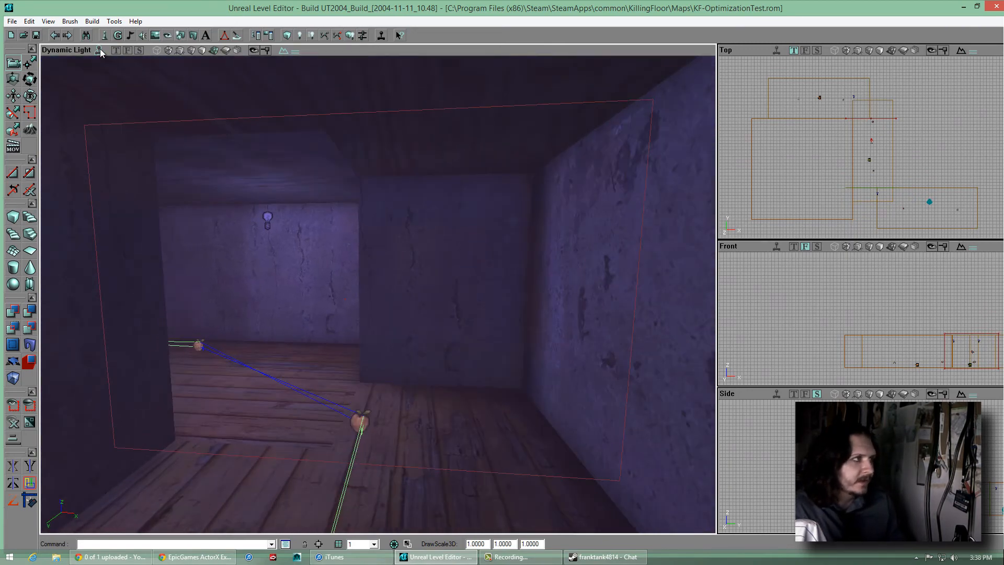
pyautogui.moveTo(154, 99); pyautogui.dragTo(105, 87)
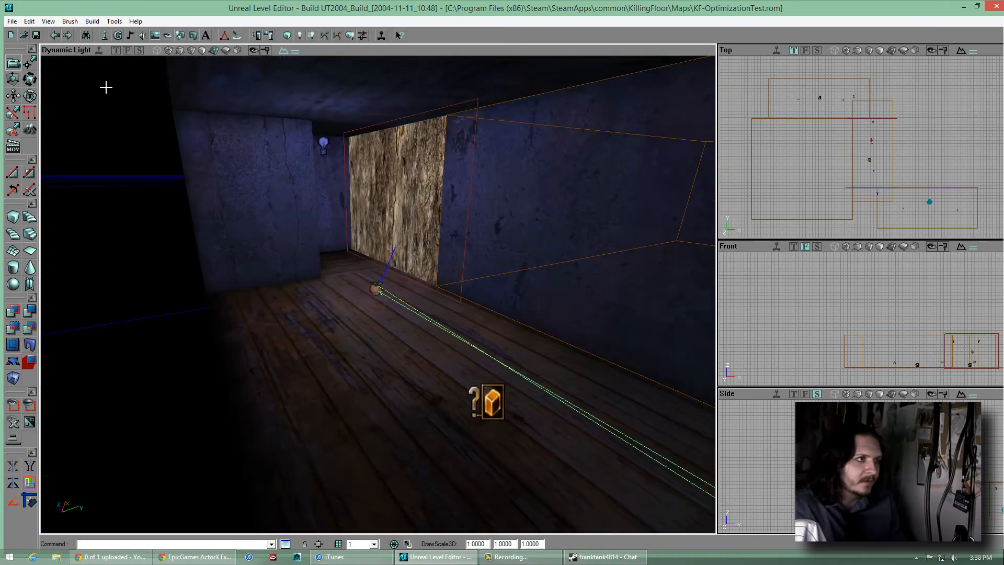
pyautogui.click(98, 49)
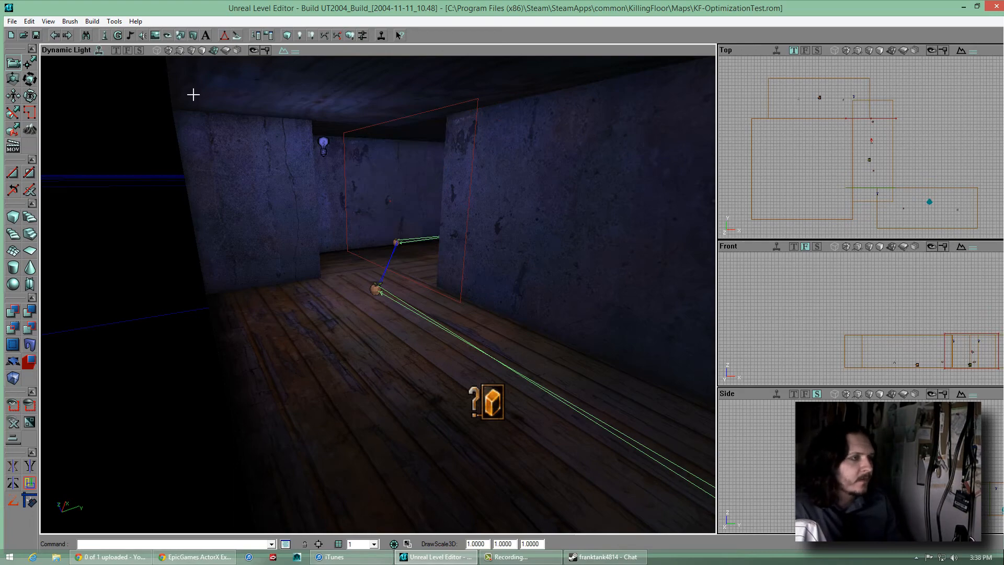
pyautogui.moveTo(194, 94); pyautogui.dragTo(424, 341)
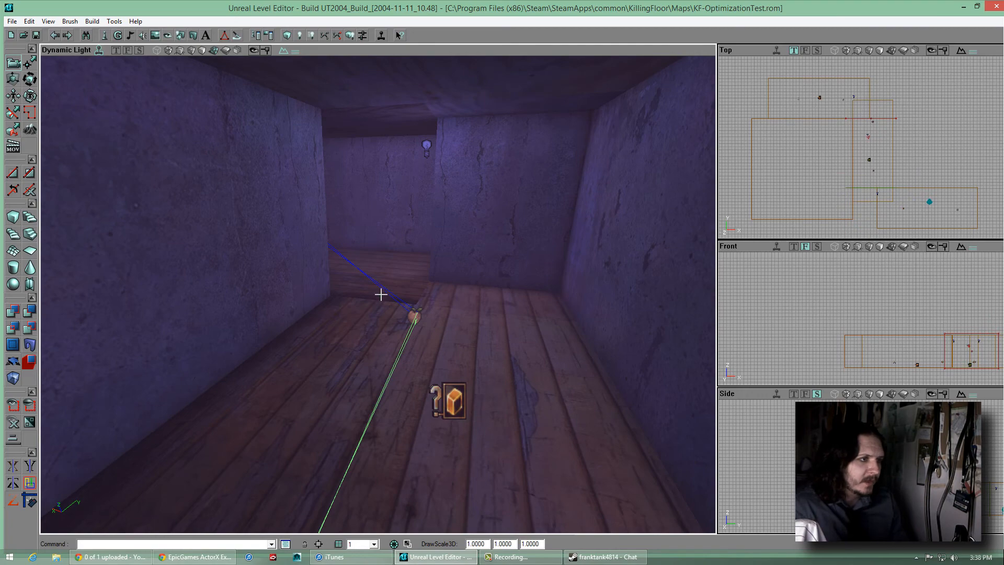
# Copy the ZoneInfo into the gnome room and set the copy's distance fog colour to pink (red 255, green 0, blue 128)
pyautogui.moveTo(378, 295)
pyautogui.mouseDown()
pyautogui.moveTo(363, 292)
pyautogui.moveTo(379, 291)
pyautogui.mouseUp()
pyautogui.moveTo(379, 292); pyautogui.dragTo(379, 294, button='right')
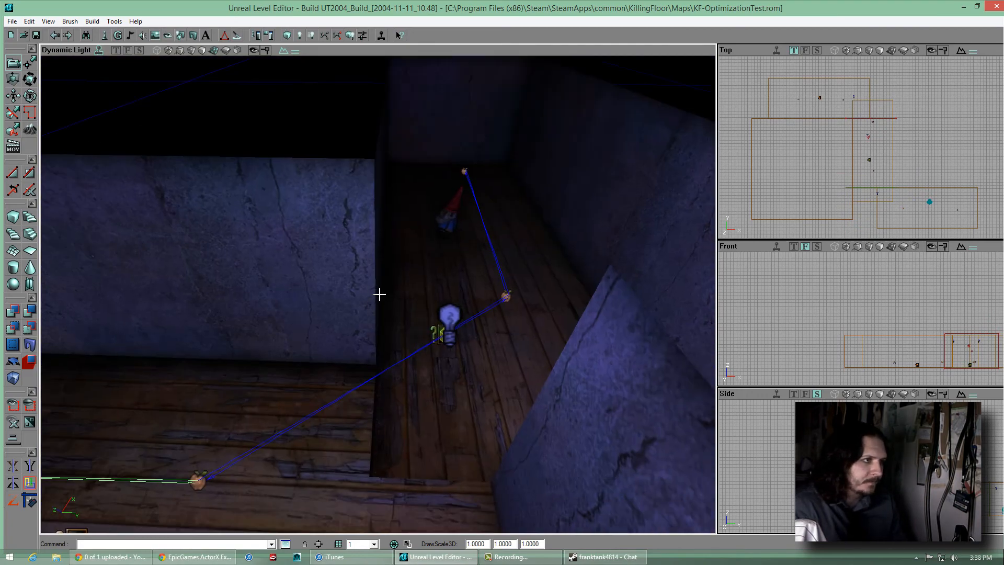
pyautogui.moveTo(381, 293); pyautogui.dragTo(377, 294)
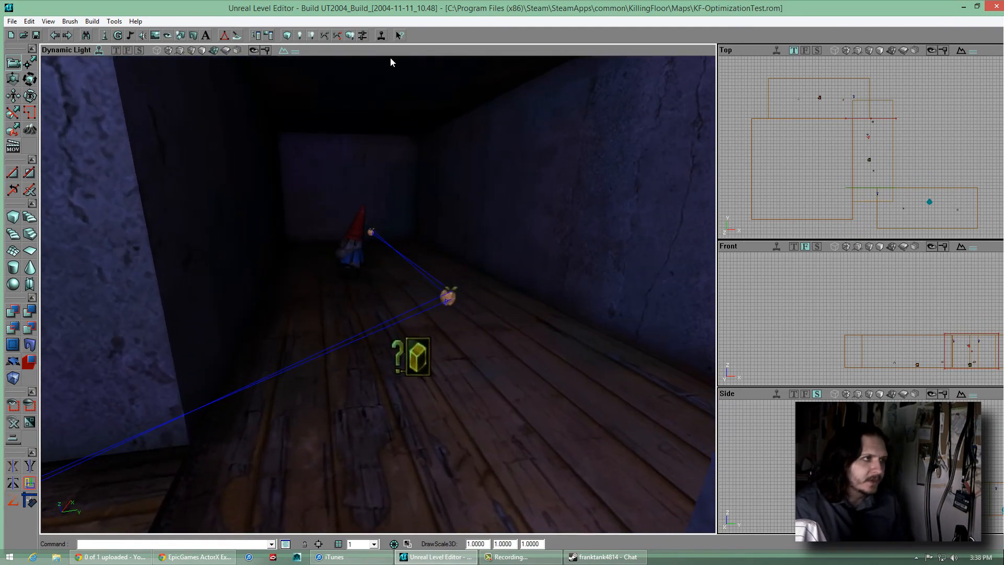
pyautogui.click(258, 37)
pyautogui.click(511, 183)
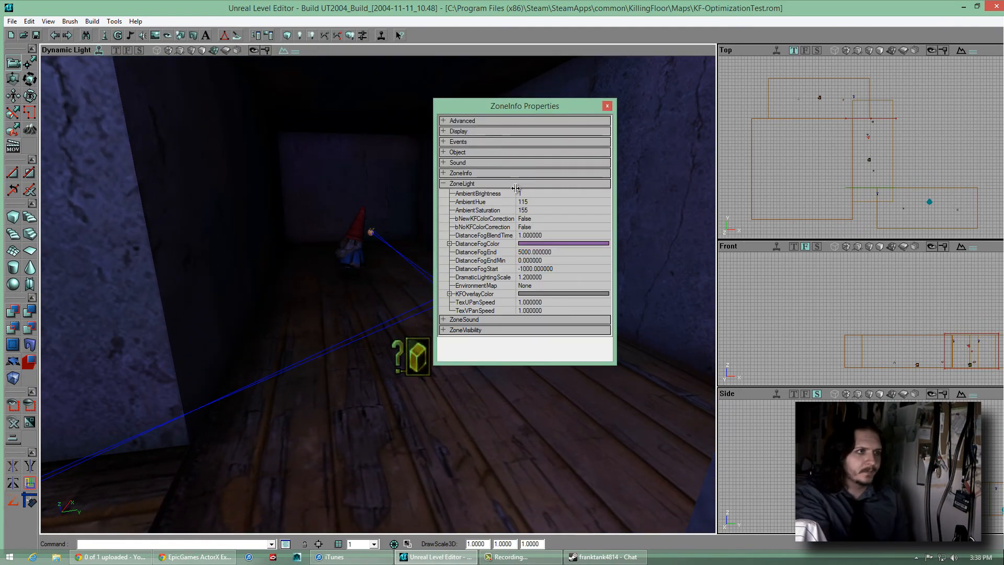
pyautogui.click(560, 243)
pyautogui.click(595, 244)
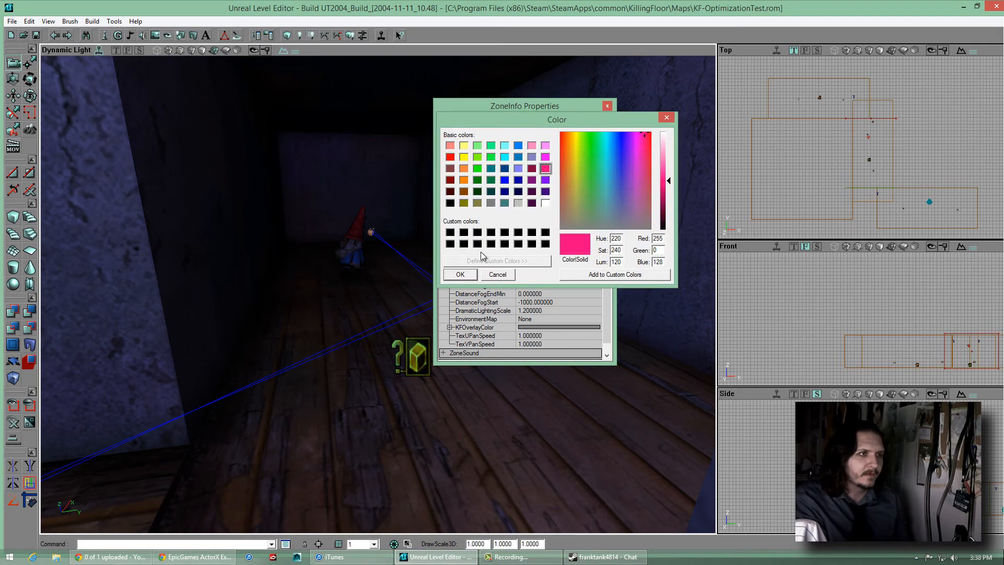
pyautogui.click(460, 275)
# Rebuild the geometry, check the fog from the gnome room through to the far room, and close the ZoneInfo properties
pyautogui.click(287, 35)
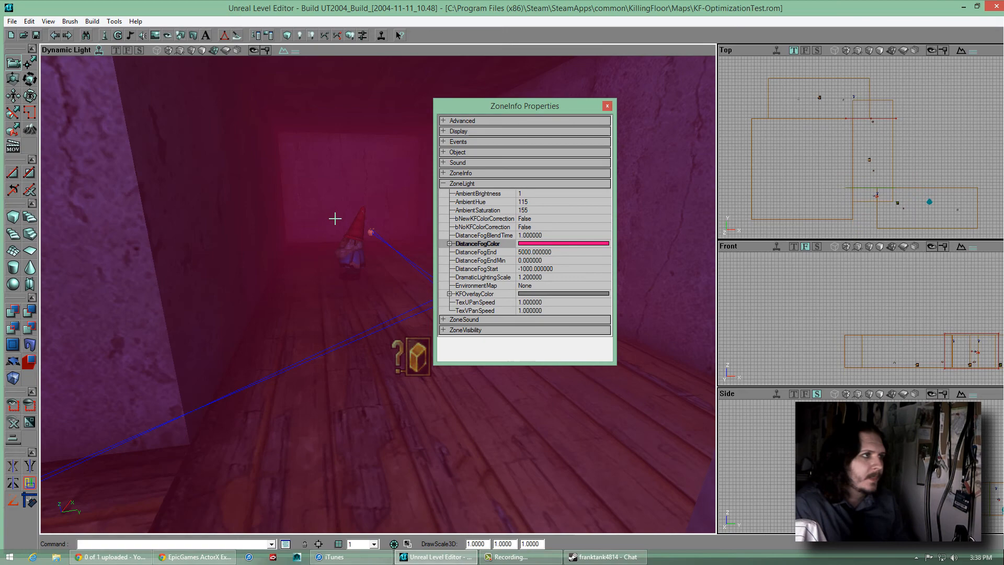
pyautogui.moveTo(335, 219); pyautogui.dragTo(374, 291)
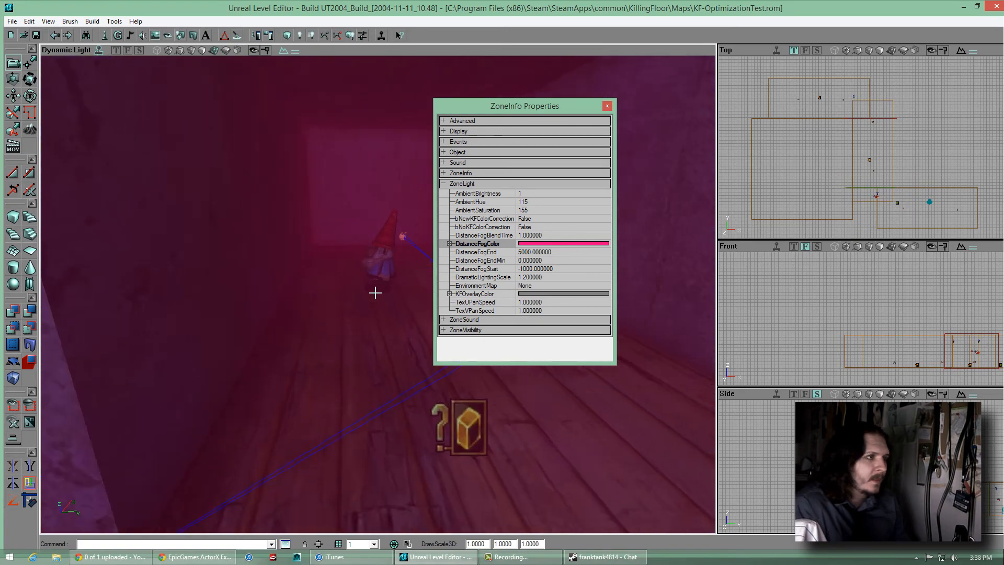
pyautogui.moveTo(374, 291); pyautogui.dragTo(362, 206, button='right')
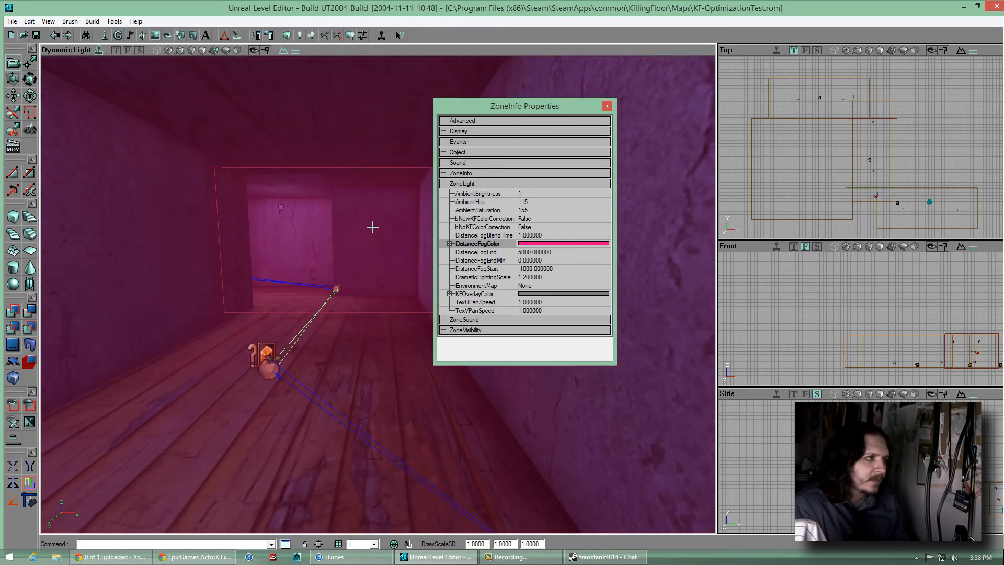
pyautogui.moveTo(372, 226)
pyautogui.mouseDown()
pyautogui.moveTo(374, 293)
pyautogui.moveTo(374, 222)
pyautogui.mouseUp()
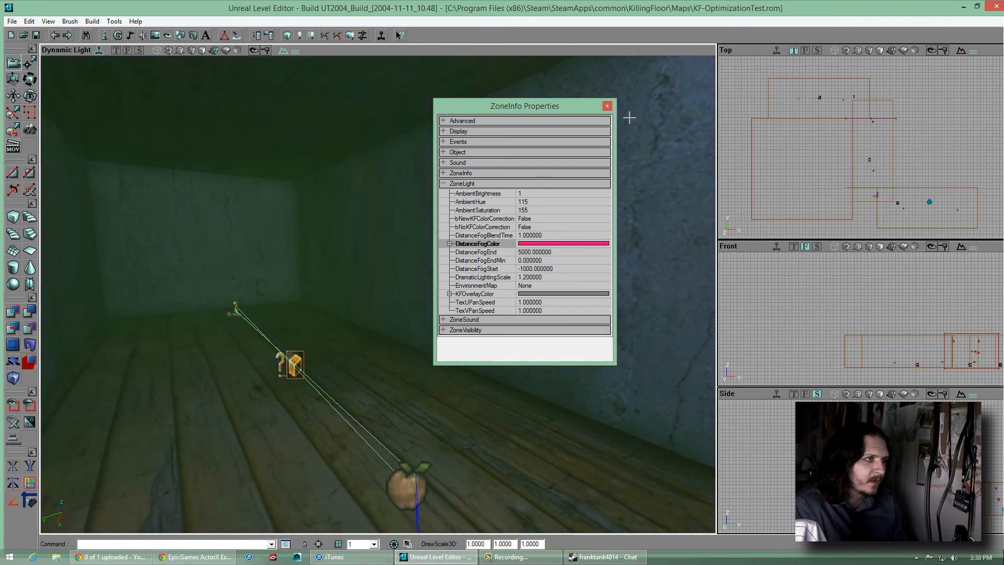
pyautogui.click(607, 106)
# Examine the three zones, their portals and the antiportal from above and outside the level
pyautogui.moveTo(476, 195); pyautogui.dragTo(374, 267)
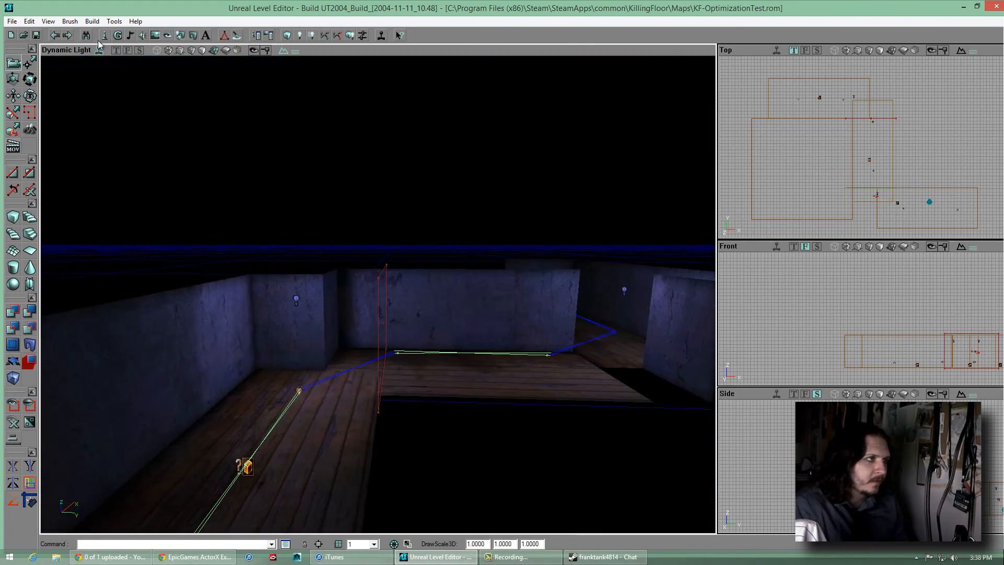
pyautogui.moveTo(259, 178); pyautogui.dragTo(377, 293, button='right')
pyautogui.moveTo(376, 294); pyautogui.dragTo(263, 178)
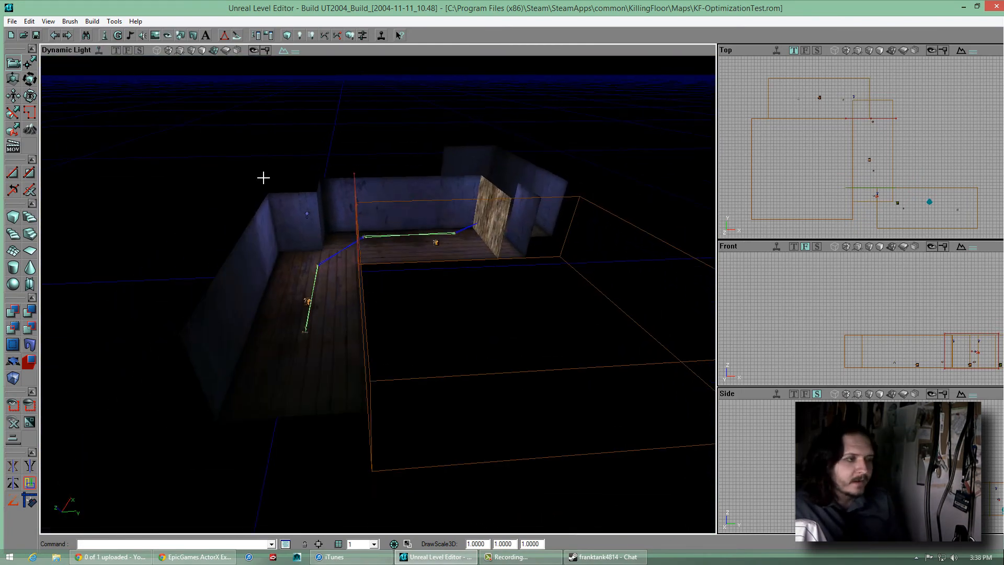
pyautogui.moveTo(281, 216); pyautogui.dragTo(282, 195)
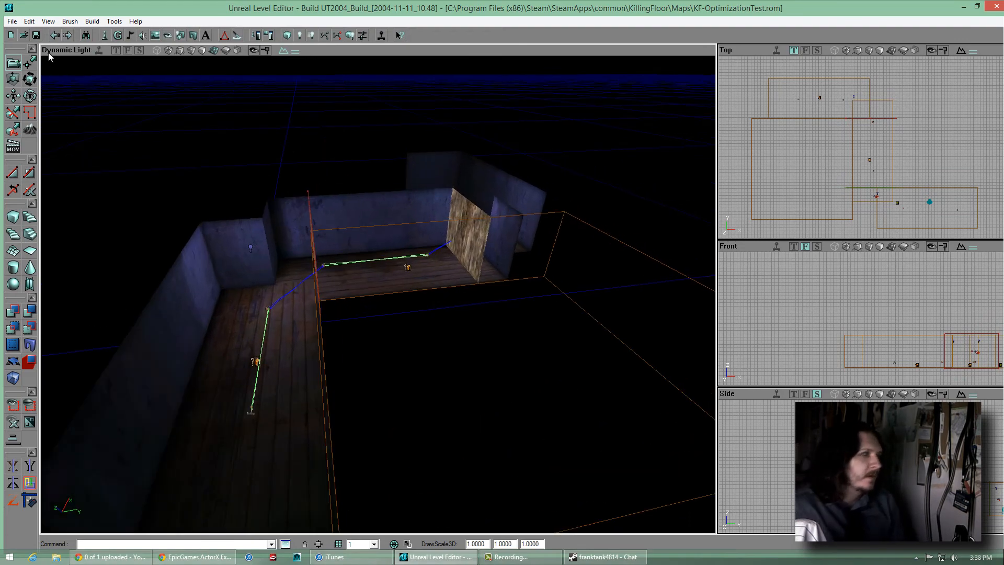
pyautogui.click(79, 133)
pyautogui.moveTo(390, 276)
pyautogui.mouseDown()
pyautogui.moveTo(376, 287)
pyautogui.moveTo(502, 335)
pyautogui.mouseUp()
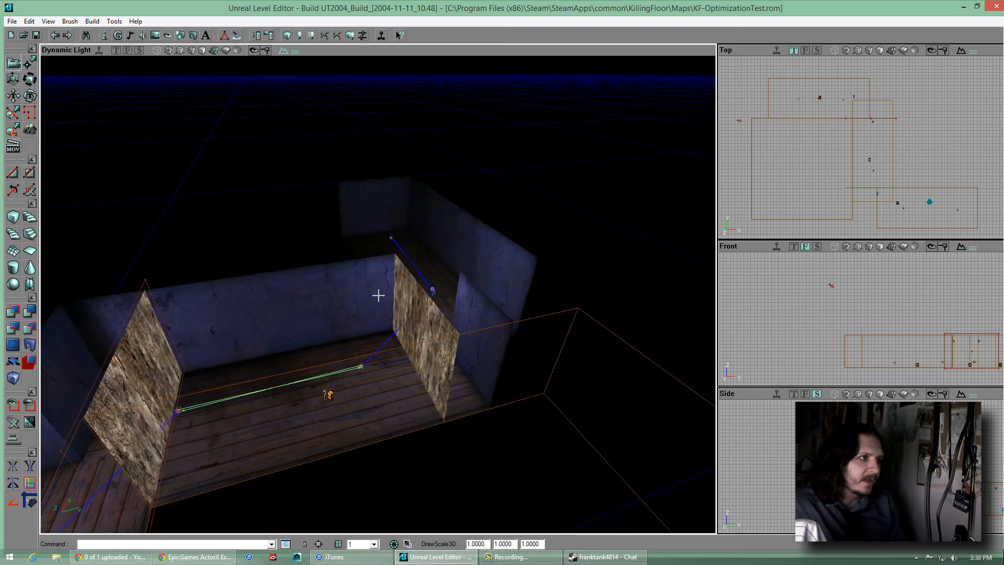
pyautogui.moveTo(379, 295); pyautogui.dragTo(385, 303)
pyautogui.moveTo(385, 303); pyautogui.dragTo(419, 351, button='right')
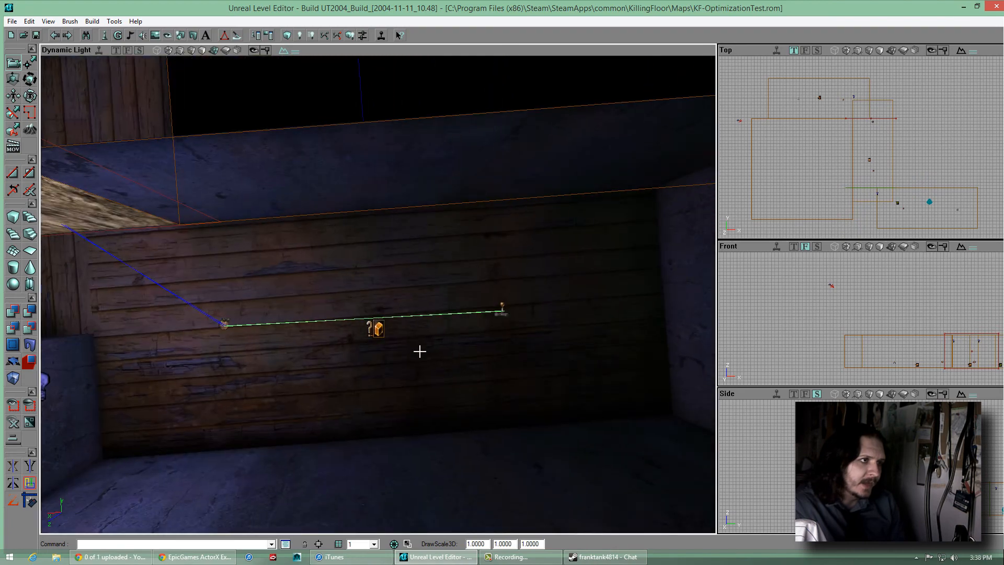
# Review the far room ZoneInfo's zone options, close its properties and look over the portals between the zones
pyautogui.doubleClick(381, 333)
pyautogui.click(478, 174)
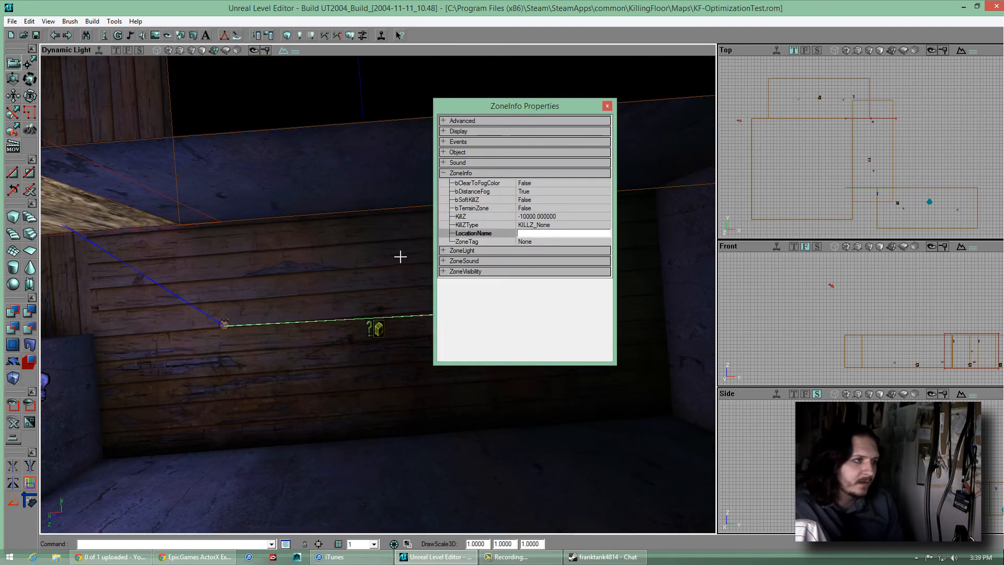
pyautogui.moveTo(373, 288); pyautogui.dragTo(394, 255)
pyautogui.moveTo(394, 255); pyautogui.dragTo(397, 295, button='right')
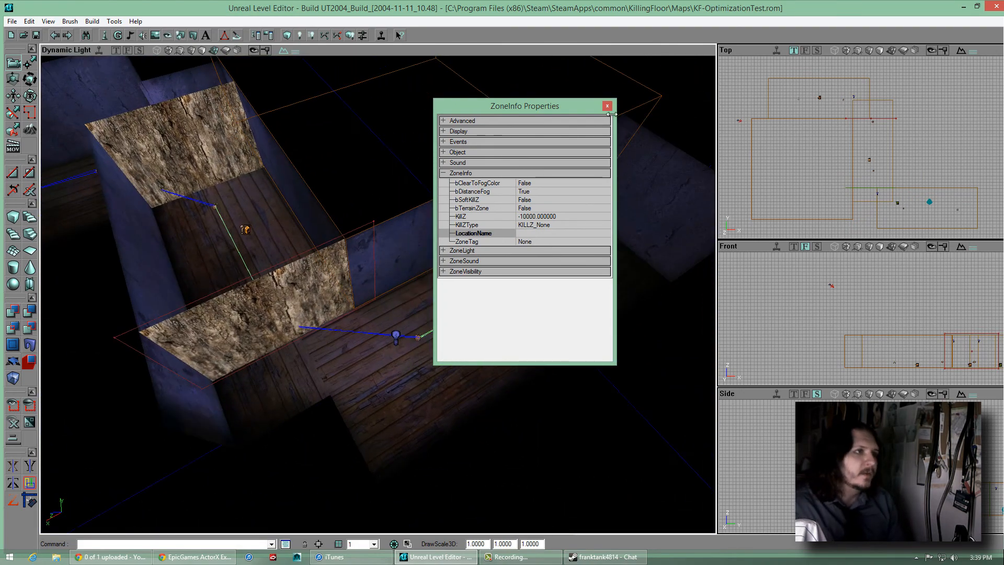
pyautogui.click(605, 107)
pyautogui.moveTo(446, 217); pyautogui.dragTo(378, 282, button='right')
pyautogui.moveTo(378, 282); pyautogui.dragTo(378, 288)
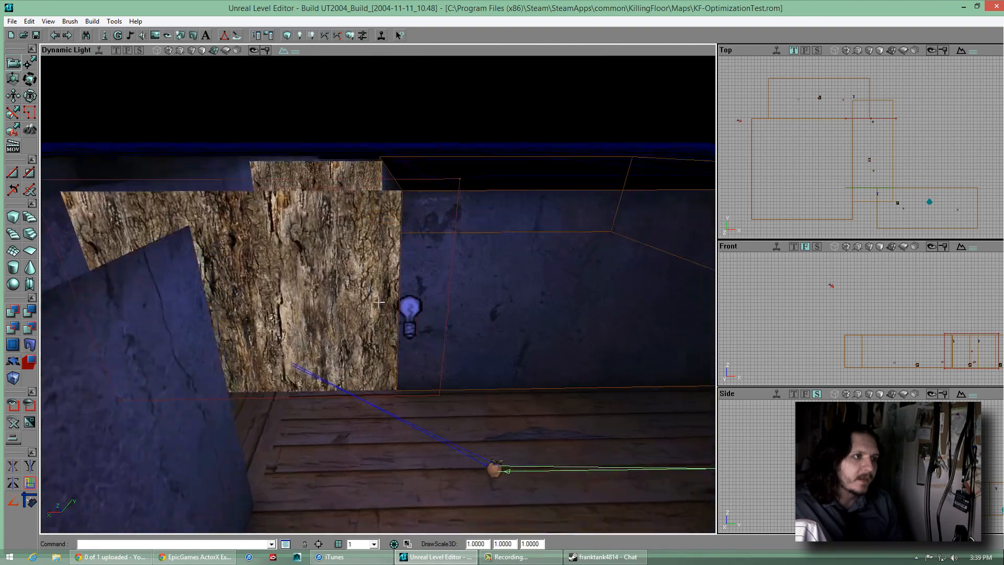
# Save the map and look over the rooms, zone portals and antiportal from above
pyautogui.moveTo(378, 287); pyautogui.dragTo(378, 292, button='right')
pyautogui.moveTo(377, 292)
pyautogui.mouseDown()
pyautogui.moveTo(385, 265)
pyautogui.moveTo(435, 214)
pyautogui.moveTo(349, 284)
pyautogui.moveTo(376, 298)
pyautogui.moveTo(470, 217)
pyautogui.moveTo(378, 292)
pyautogui.mouseUp()
pyautogui.moveTo(378, 292); pyautogui.dragTo(87, 105, button='right')
pyautogui.click(37, 37)
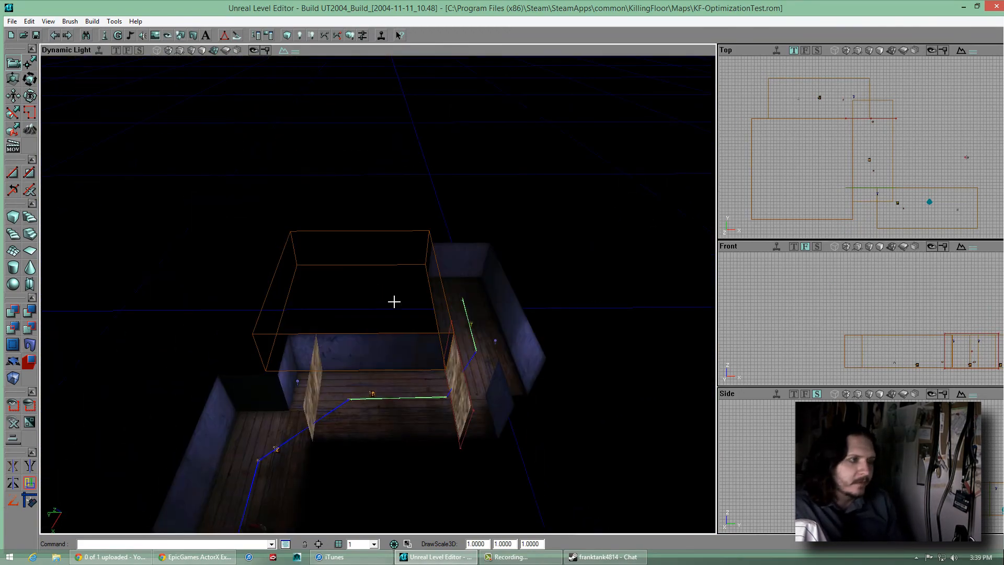
pyautogui.moveTo(394, 302); pyautogui.dragTo(377, 293, button='right')
pyautogui.moveTo(376, 294); pyautogui.dragTo(377, 294)
pyautogui.moveTo(377, 294)
pyautogui.mouseDown(button='right')
pyautogui.moveTo(353, 302)
pyautogui.moveTo(376, 295)
pyautogui.mouseUp(button='right')
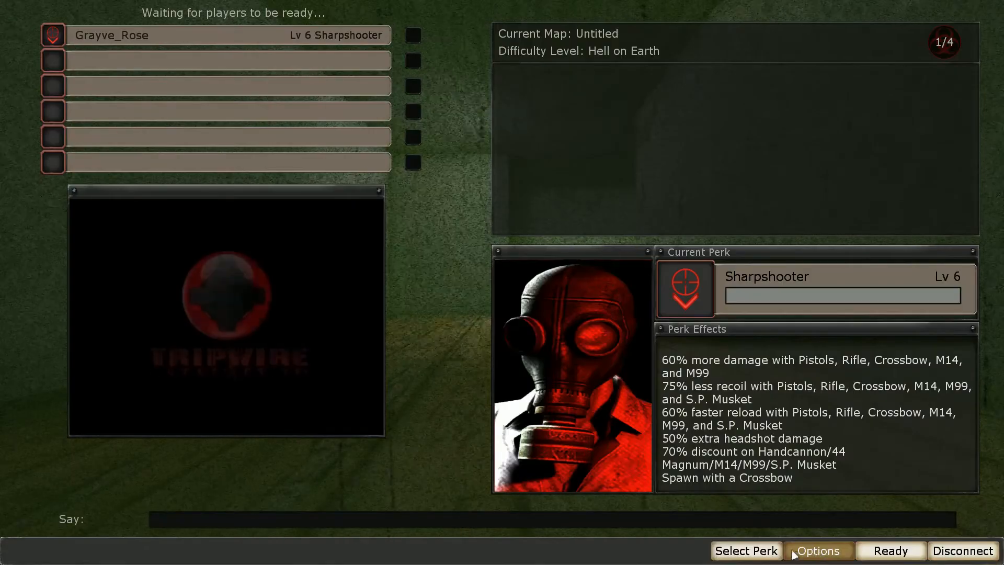
# In the Killing Floor test session's lobby, change the perk to Berserker and ready up to start the match
pyautogui.click(753, 548)
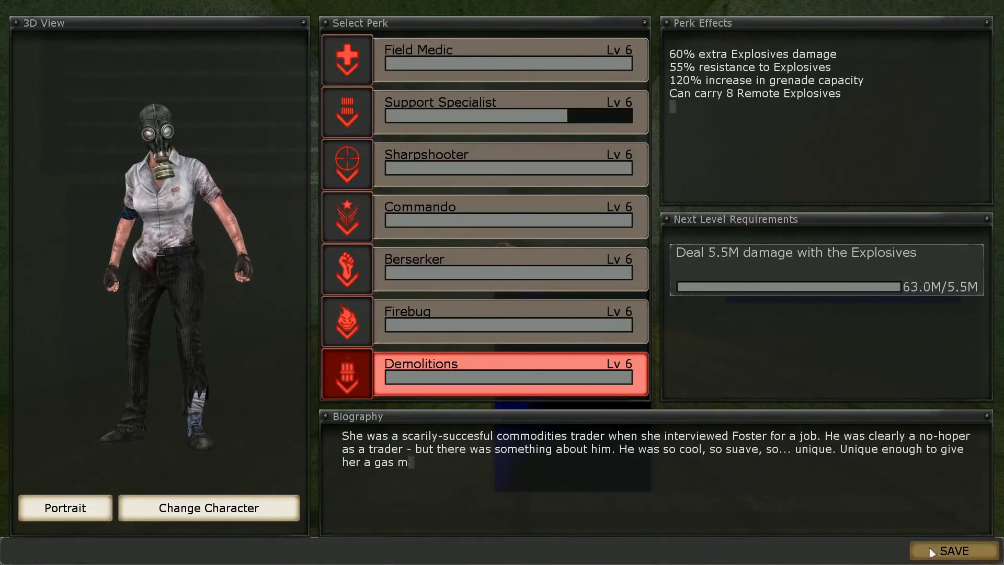
pyautogui.click(954, 550)
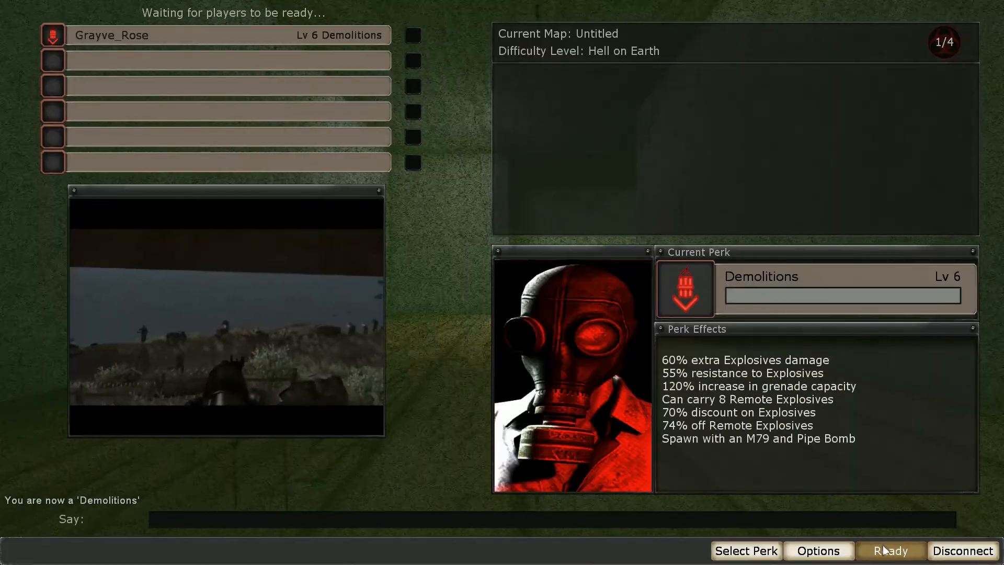
pyautogui.click(746, 550)
pyautogui.click(510, 277)
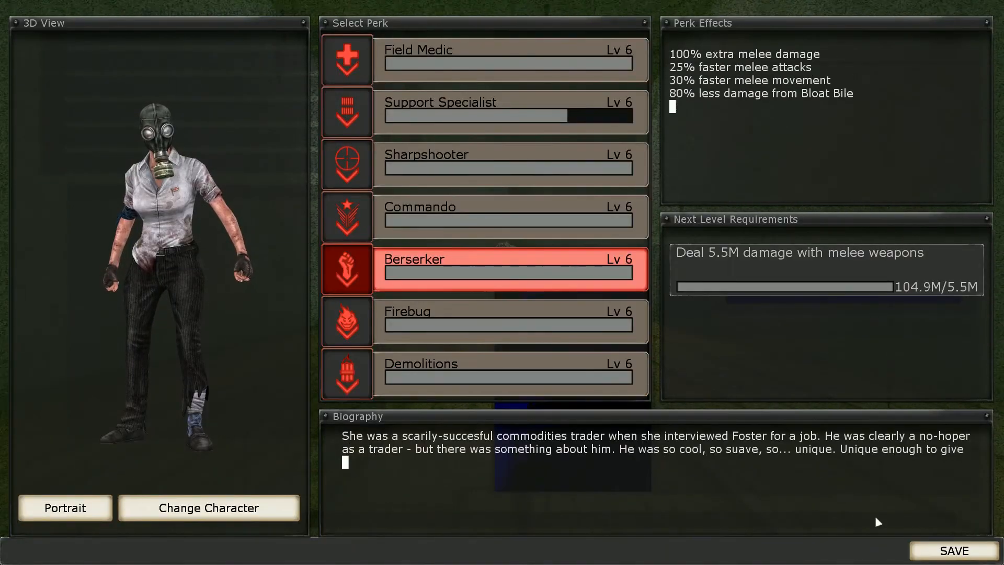
pyautogui.click(954, 551)
pyautogui.click(891, 549)
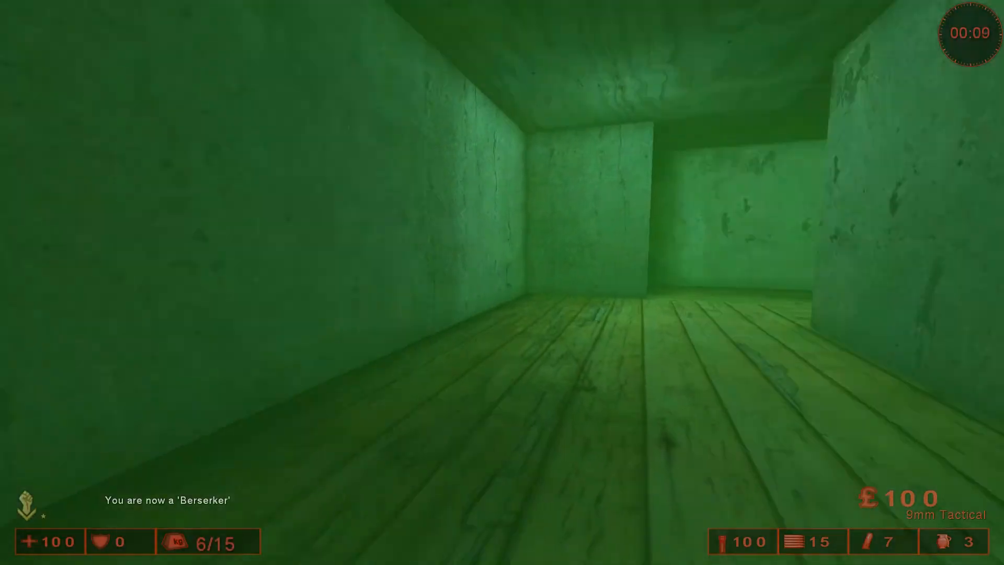
# Equip the axe and walk from the green-fogged room through to the gnome room, checking each zone's fog in game
pyautogui.click(502, 282)
pyautogui.click(502, 282)
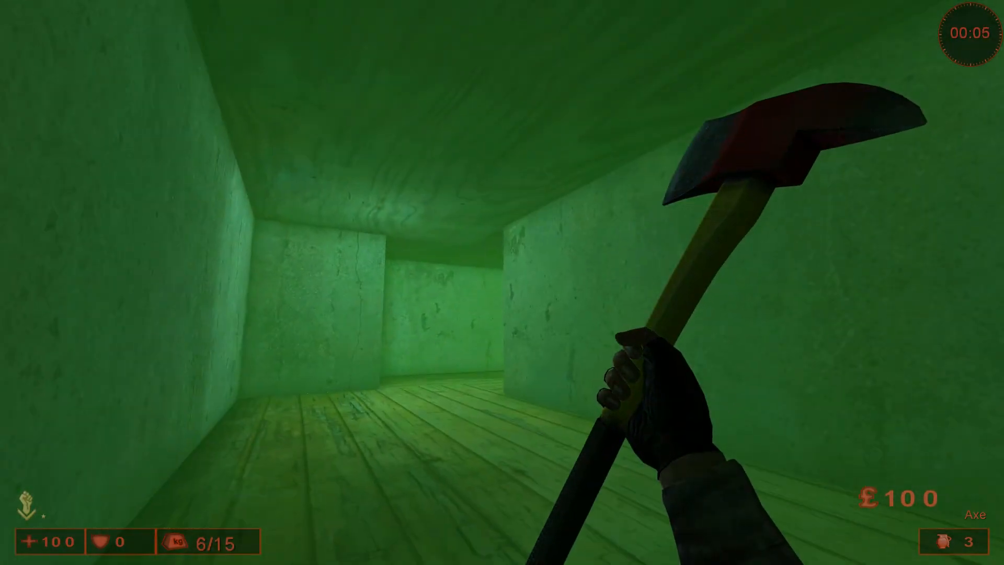
pyautogui.press('w')
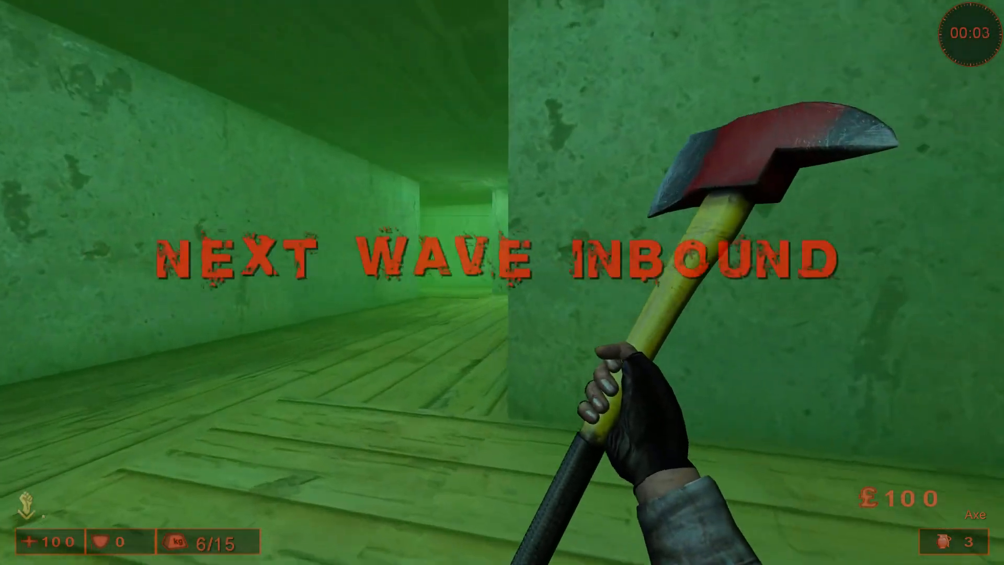
pyautogui.press('w')
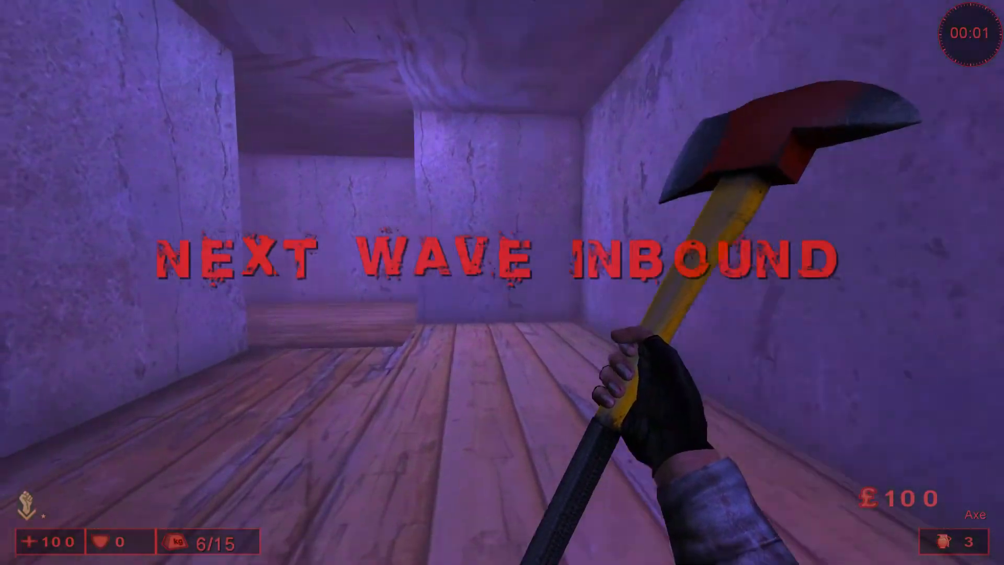
pyautogui.press('w')
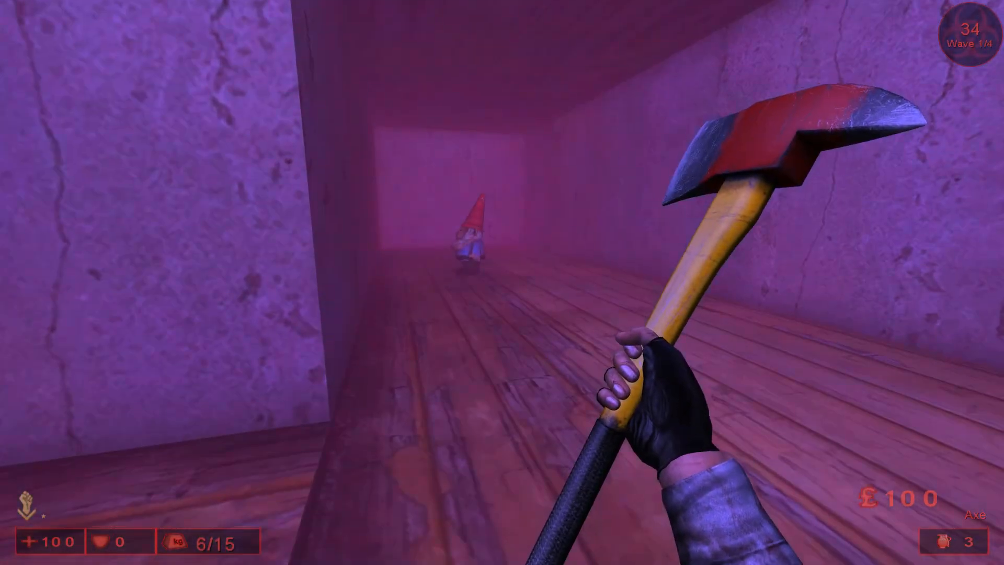
pyautogui.press('w')
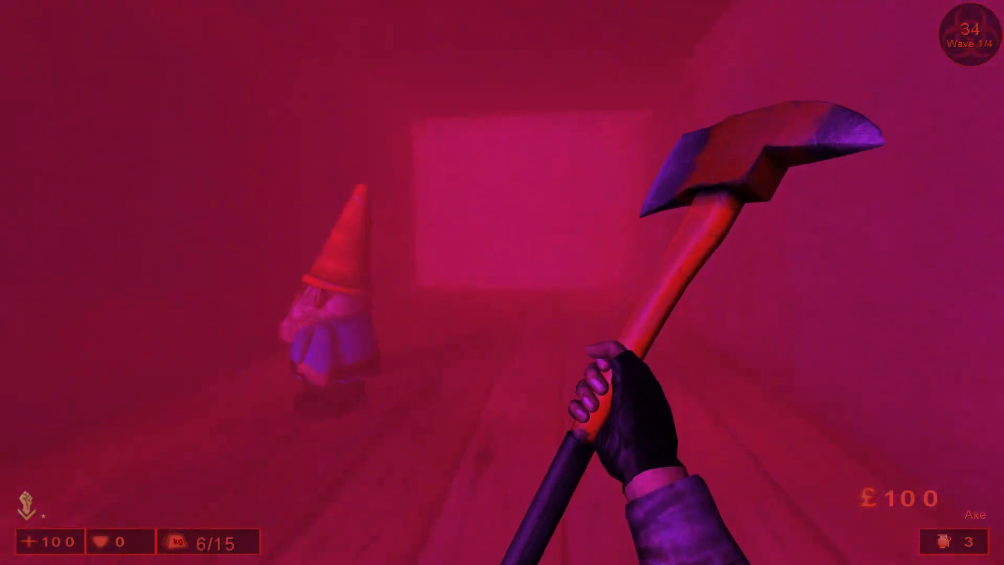
pyautogui.press('w')
# Switch the in-game rendering to wireframe with the console command rmode 1
pyautogui.press('`')
pyautogui.write('rmod')
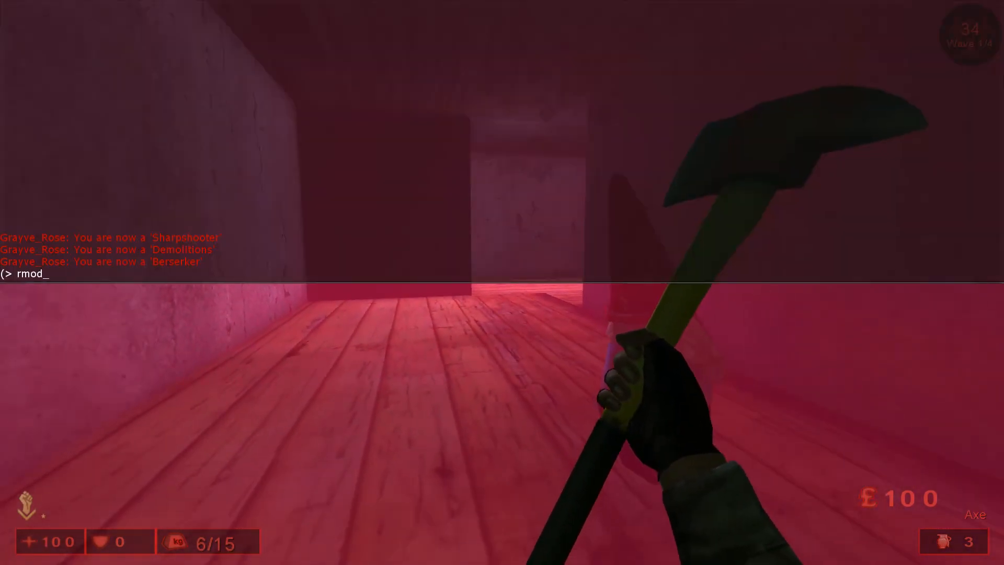
pyautogui.write('e 1')
pyautogui.press('Return')
pyautogui.press('`')
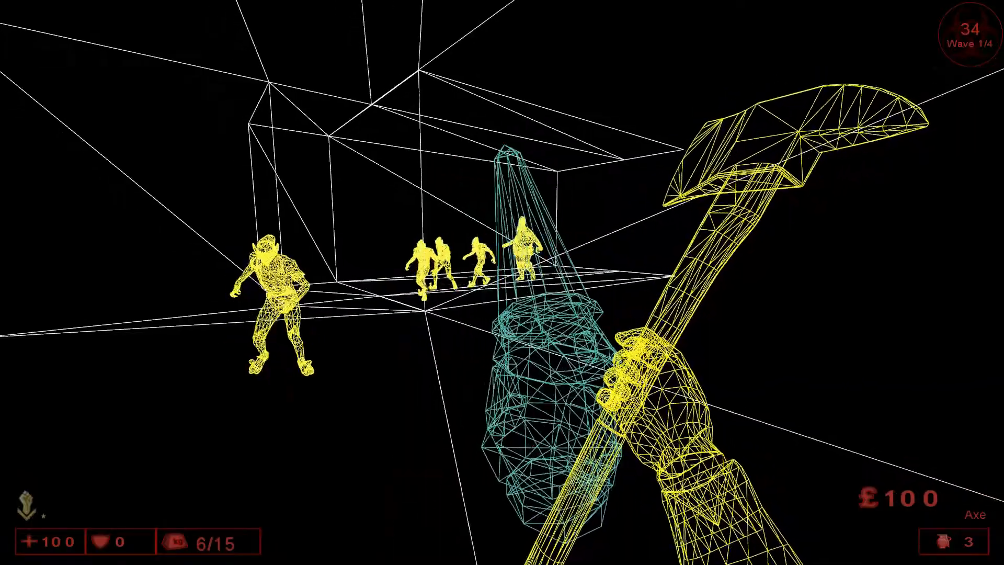
# Attack the approaching Christmas Clots with the axe near the gnome while watching what is rendered in wireframe
pyautogui.click(502, 283)
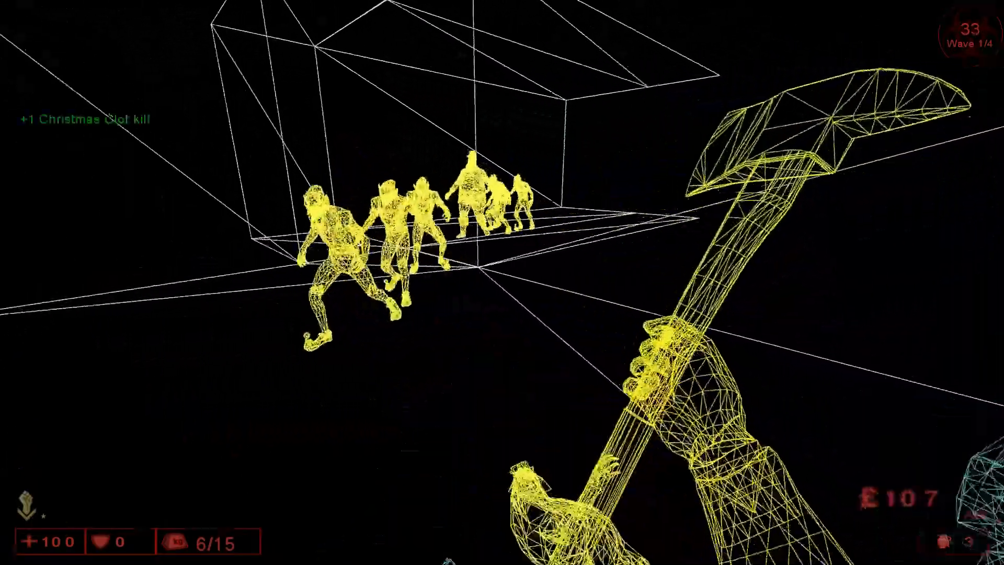
pyautogui.click(502, 282)
pyautogui.click(501, 282)
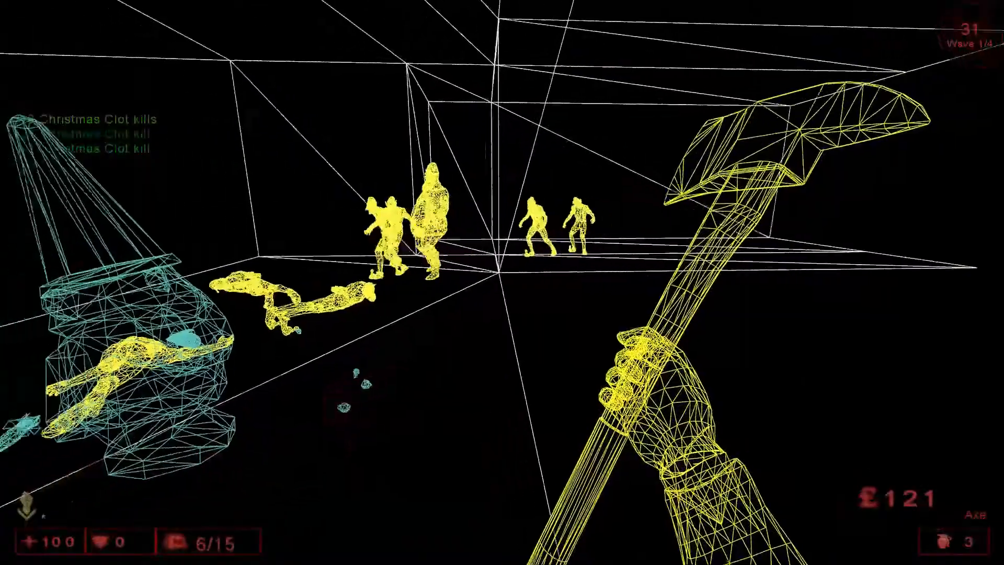
pyautogui.click(501, 282)
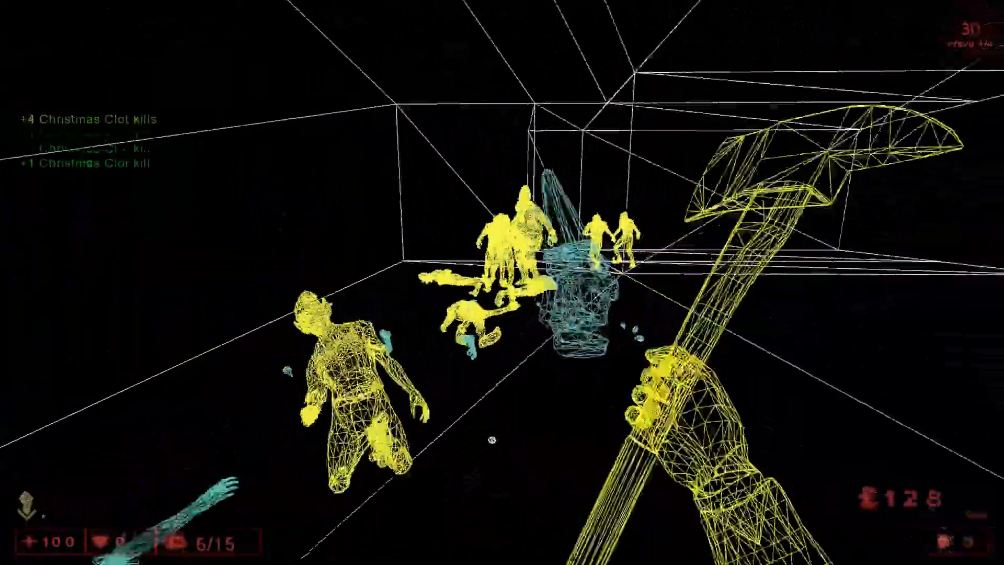
pyautogui.click(501, 282)
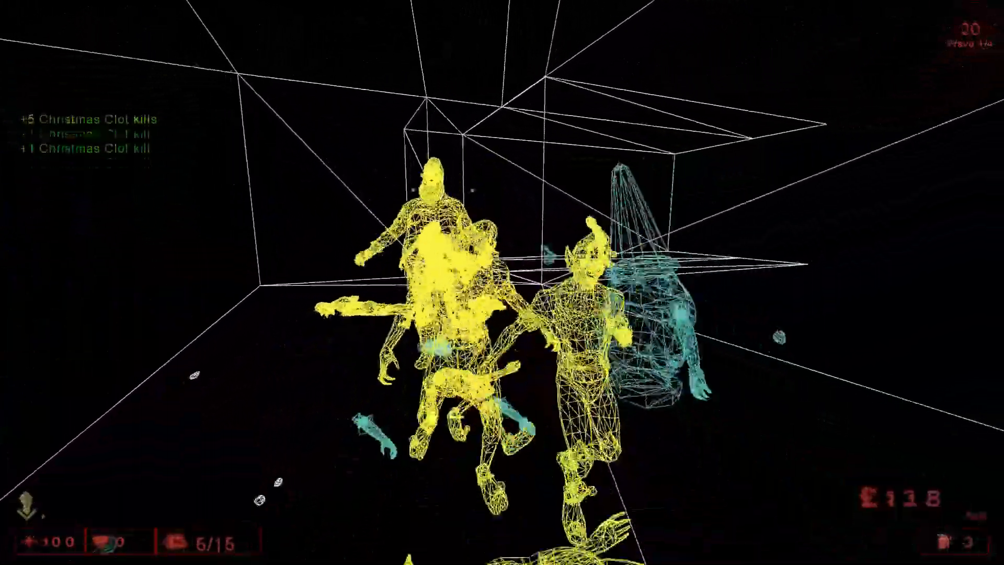